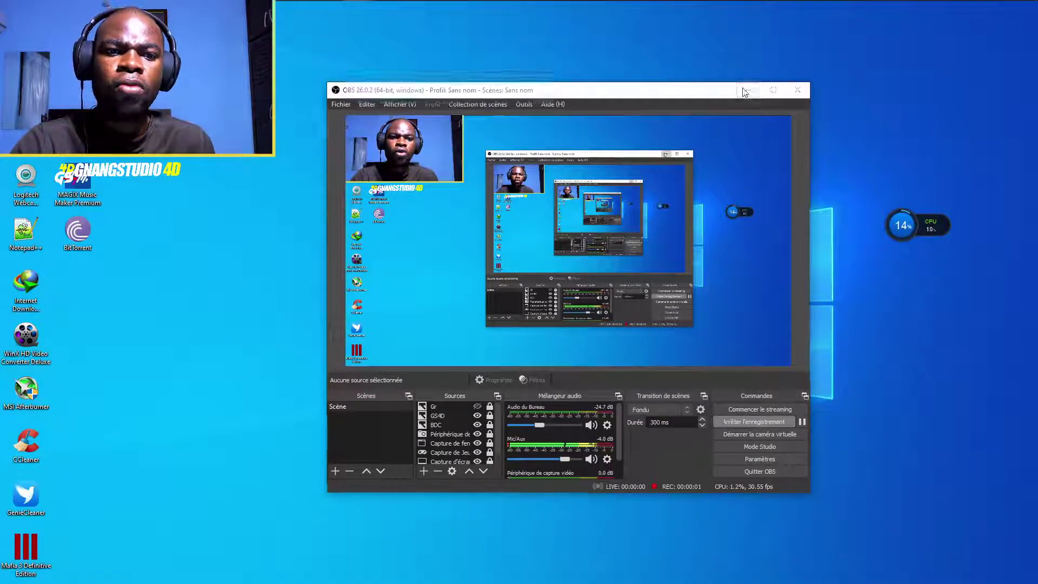
- Minimise the OBS Studio recording window to reveal the Windows desktop
click(745, 91)
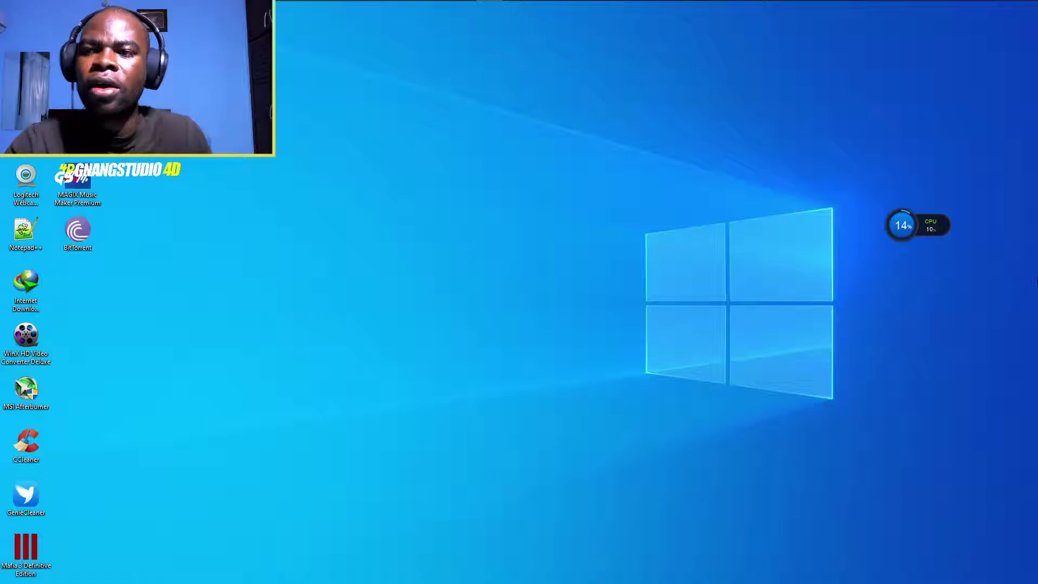
key(super+r)
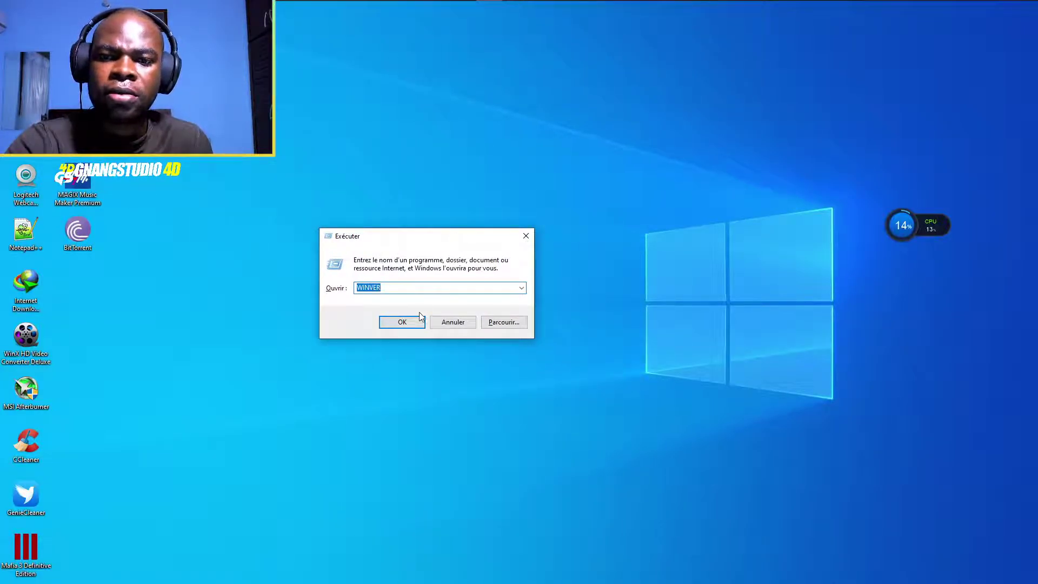
click(391, 289)
click(403, 323)
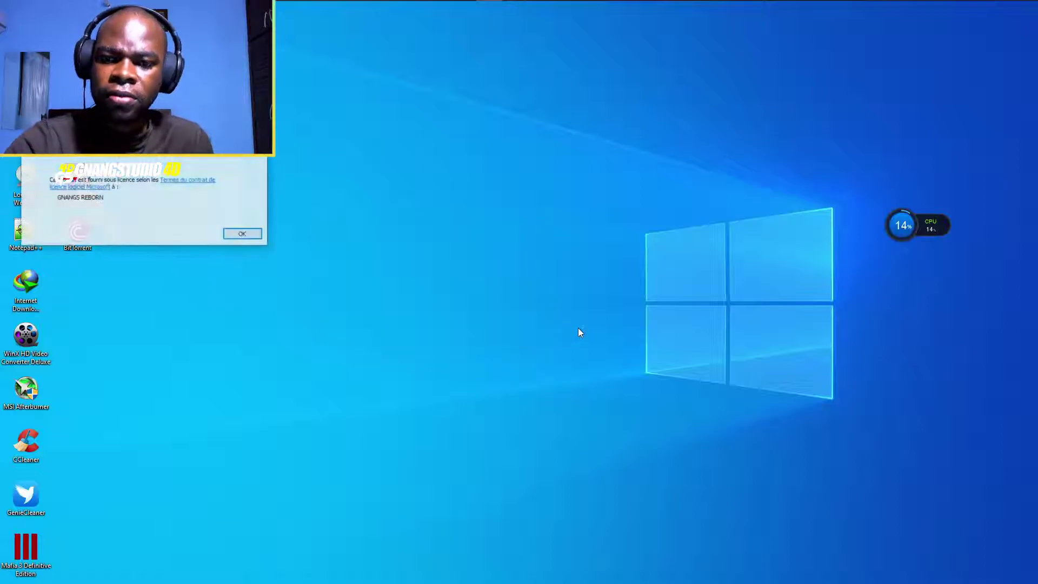
drag(160, 30, 483, 167)
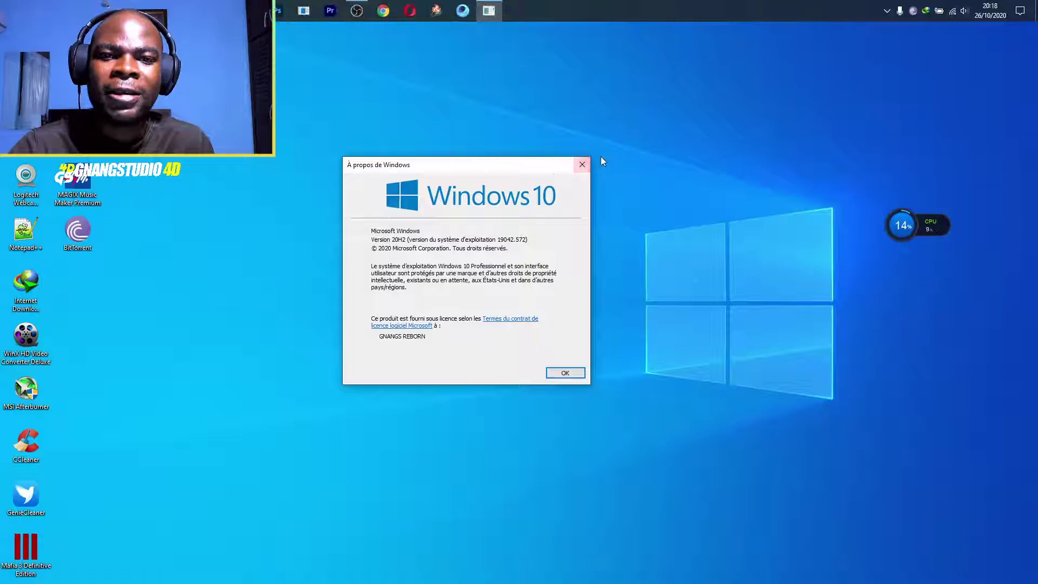
click(566, 373)
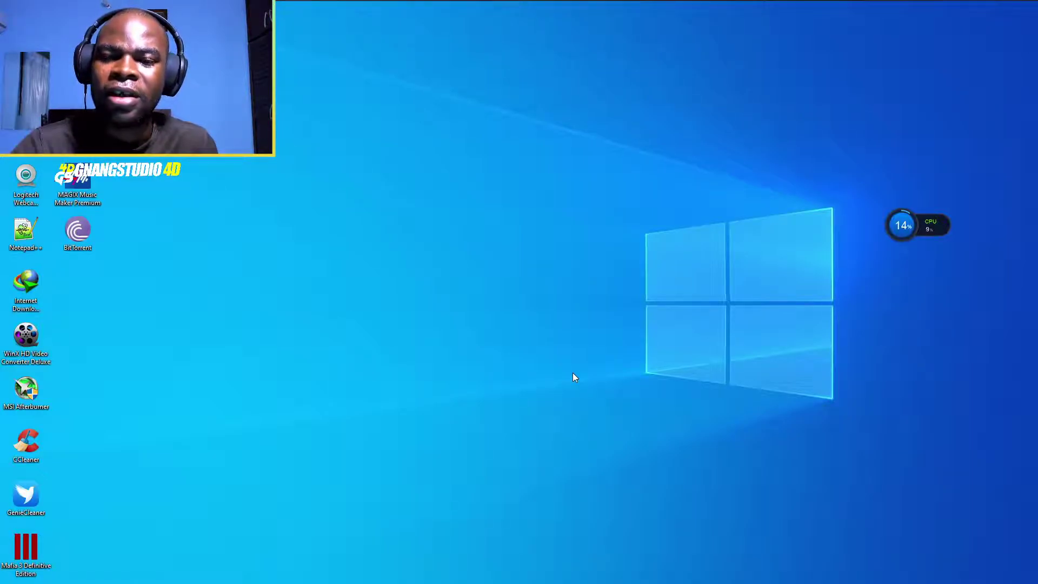
- Browse the Start menu, the hidden tray icons and the notification settings
key(super)
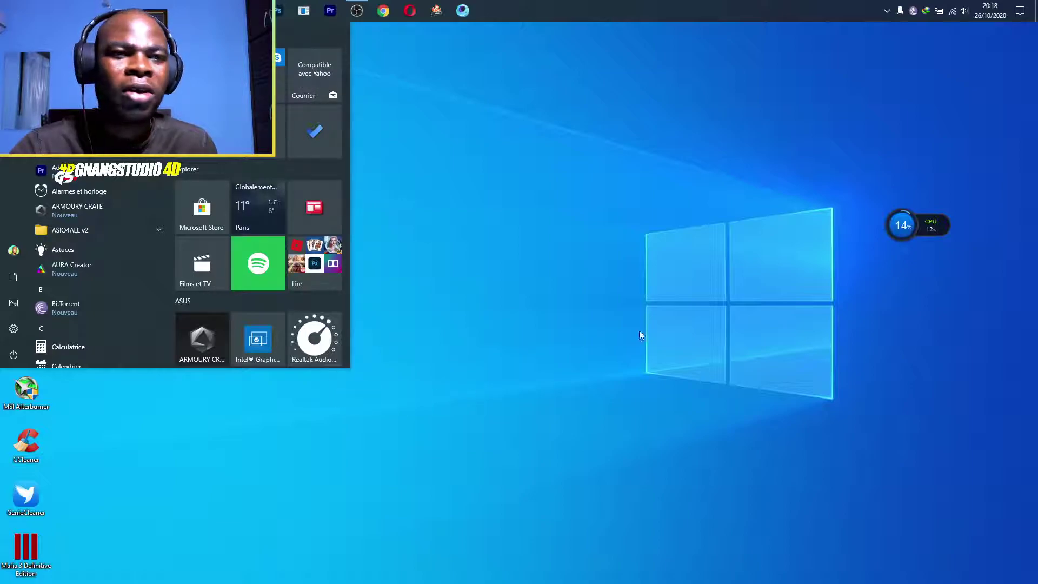
click(887, 11)
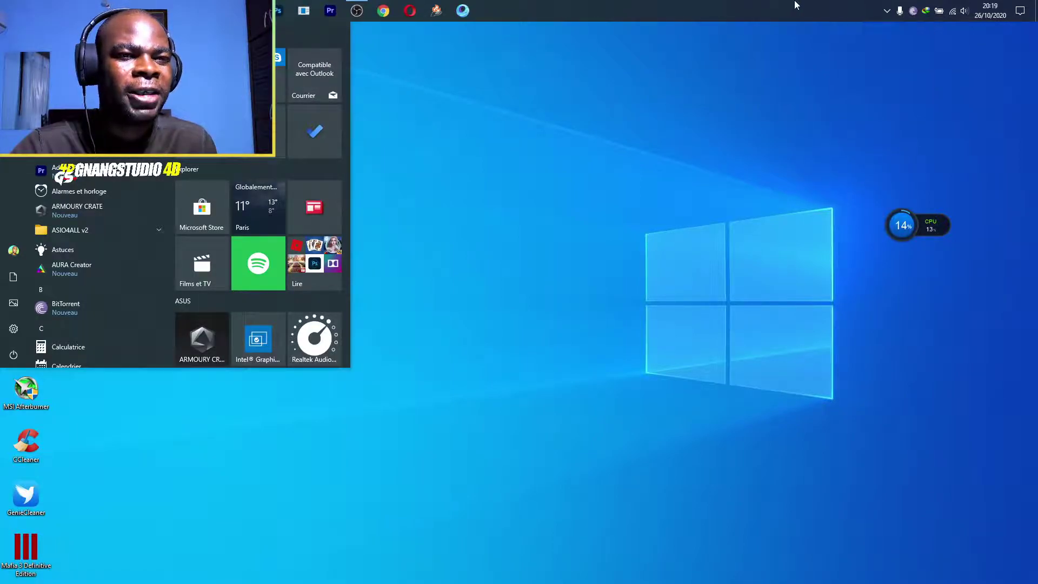
click(1021, 11)
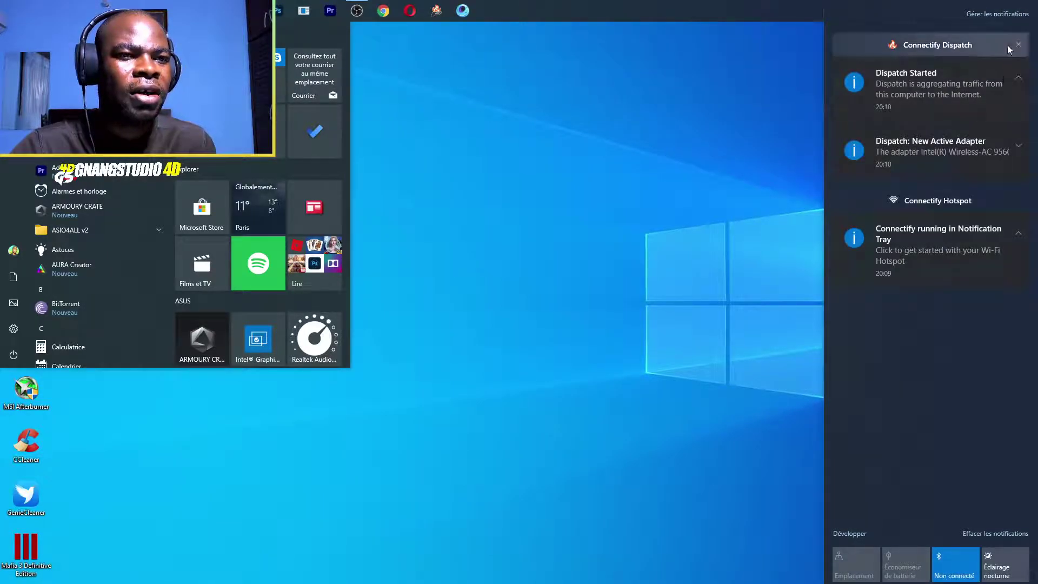
click(1005, 16)
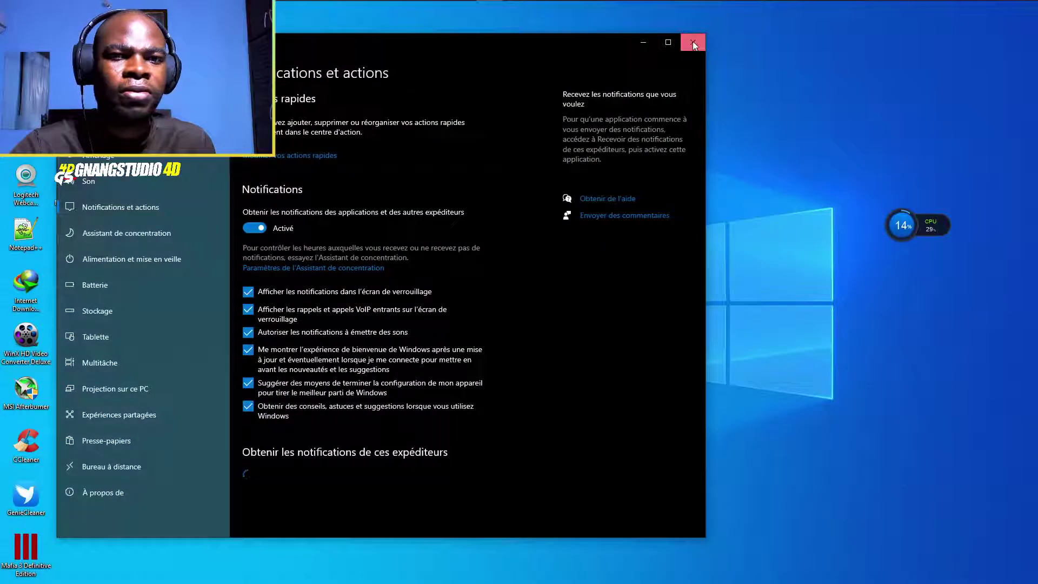
click(694, 41)
- Clear all notifications, expand and collapse quick actions, then show the hidden tray icons
click(1020, 12)
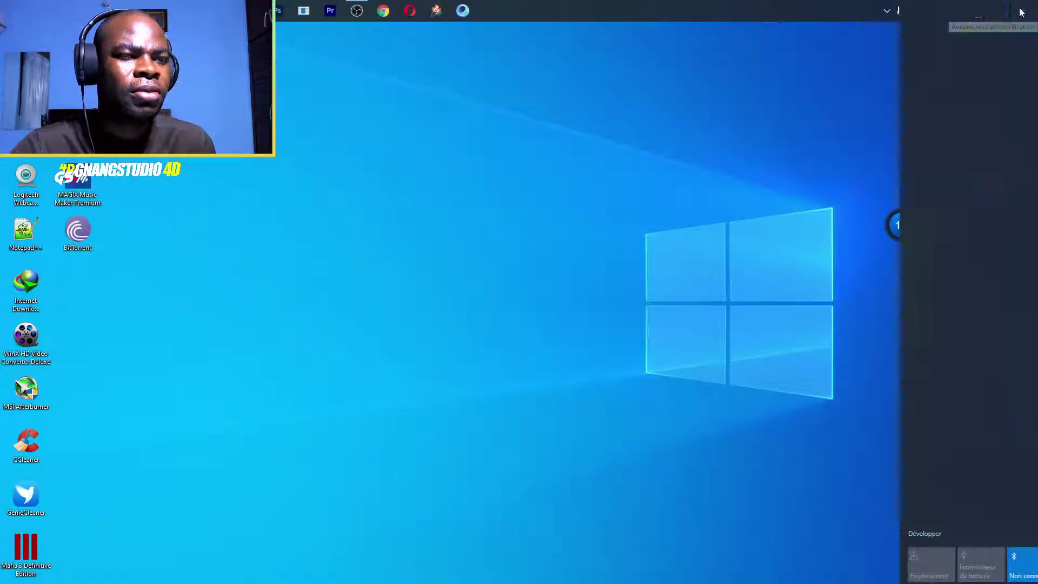
click(978, 536)
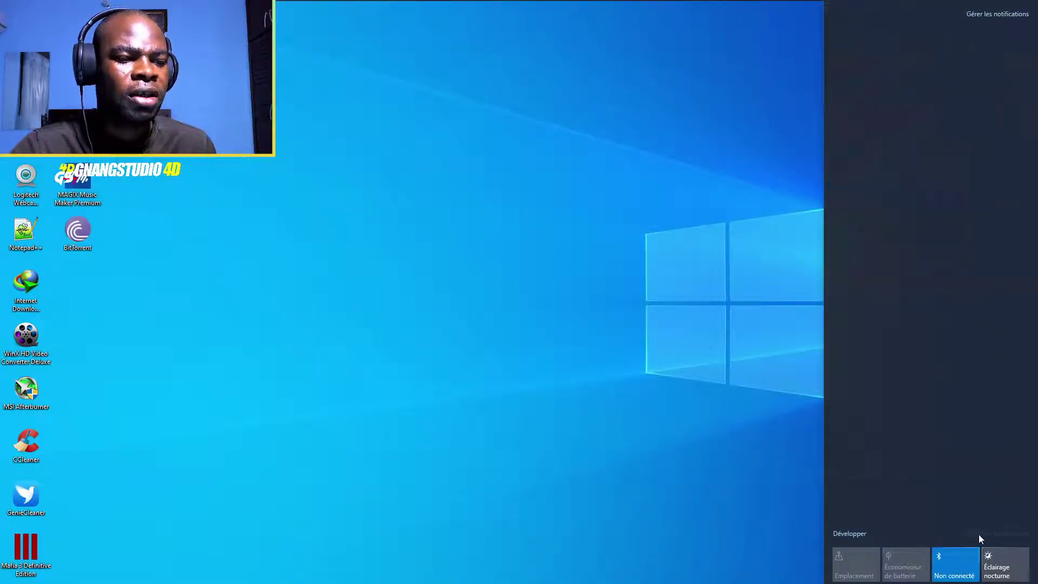
click(850, 535)
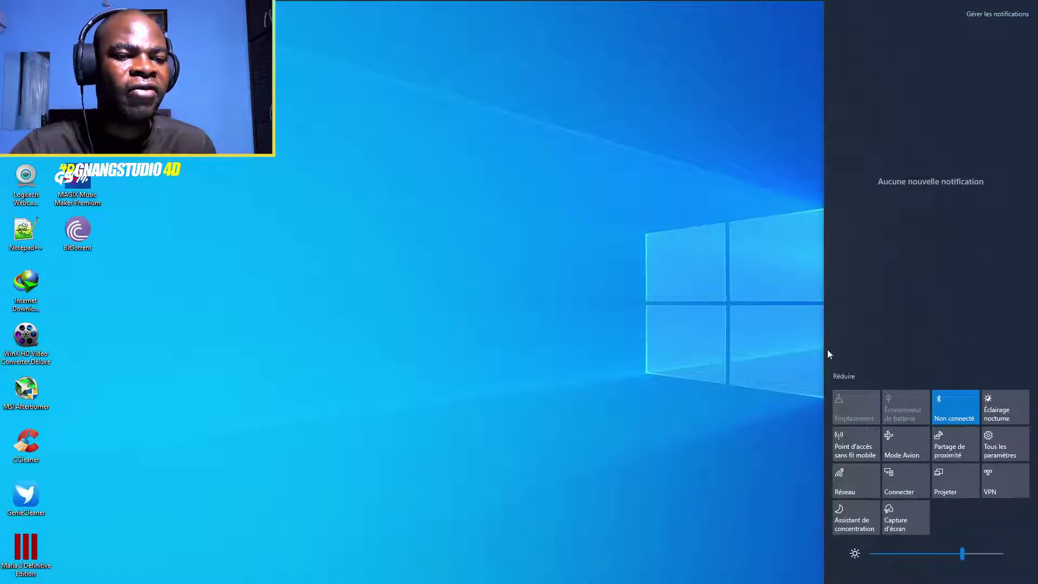
click(849, 377)
click(946, 12)
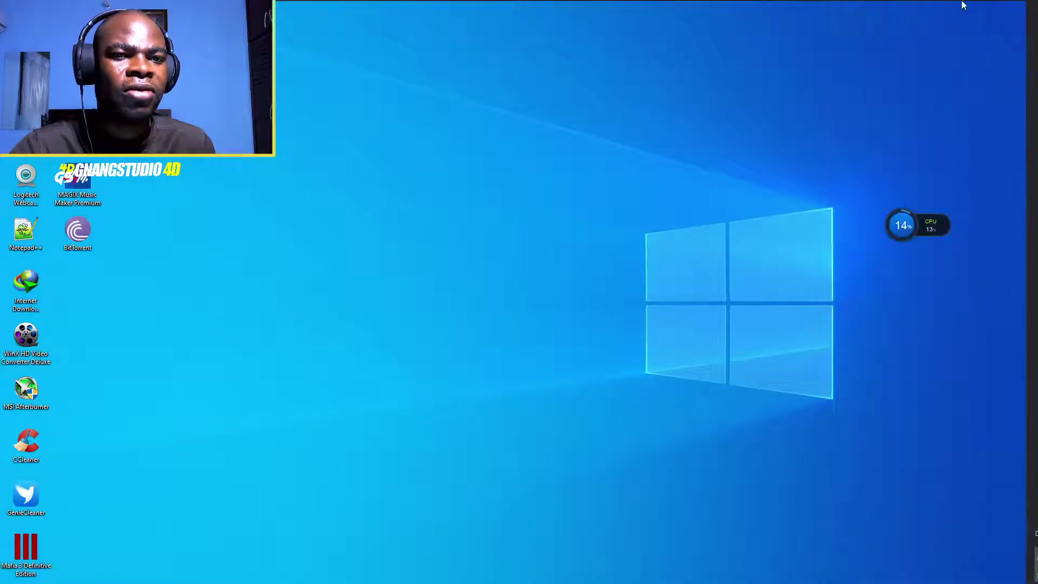
click(888, 12)
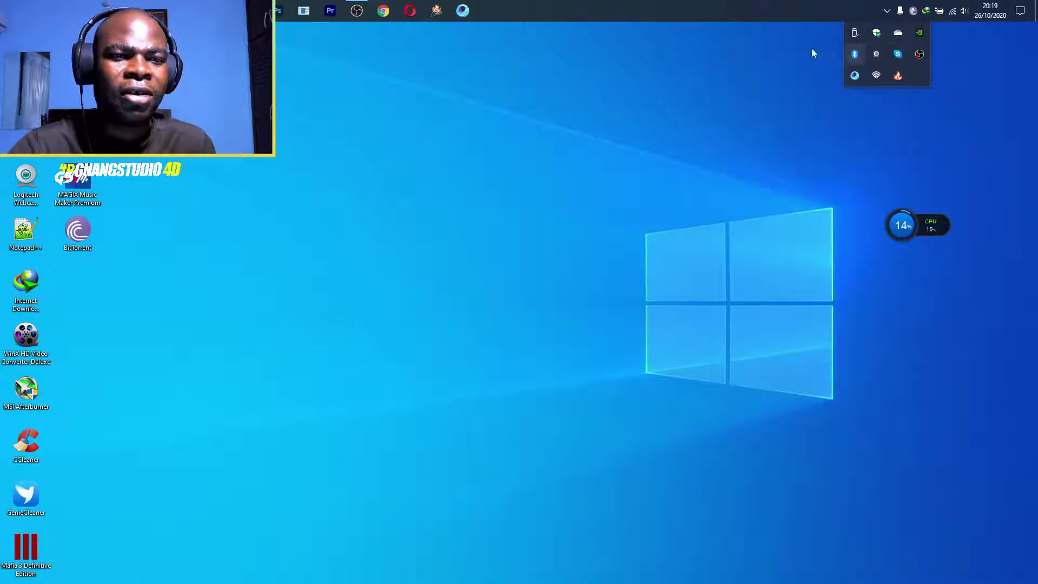
click(579, 10)
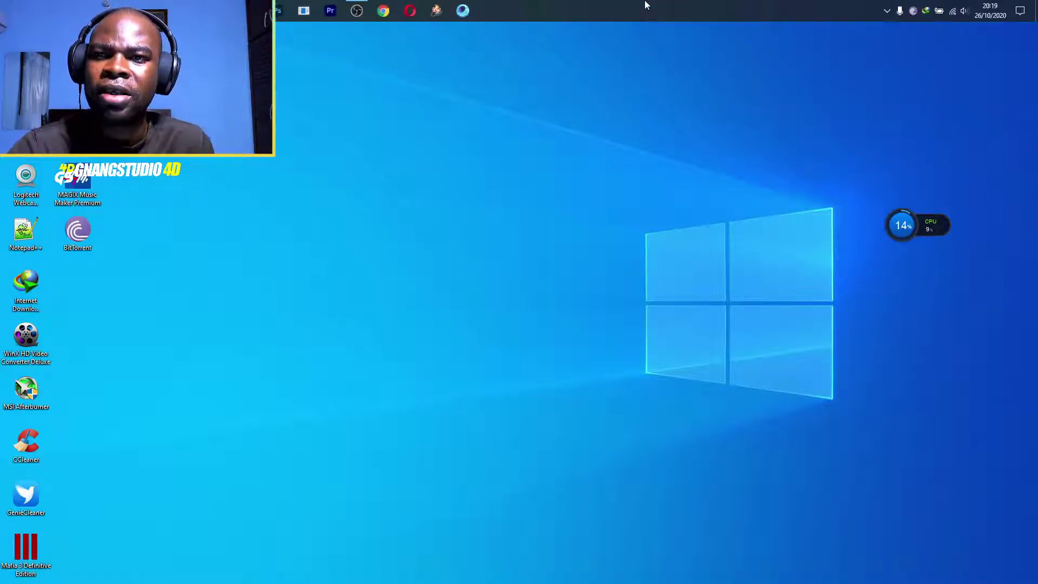
click(356, 10)
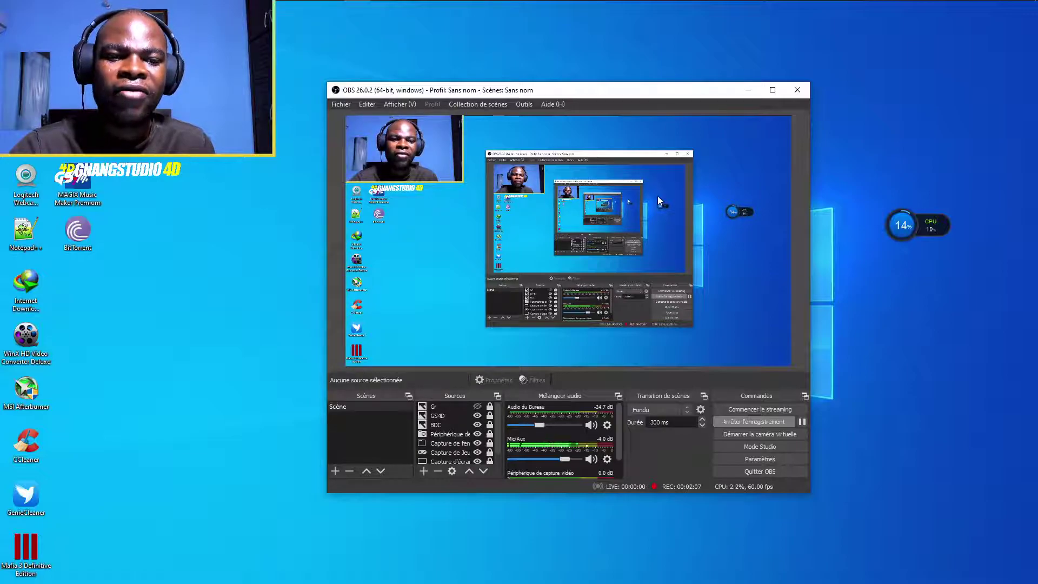
click(747, 91)
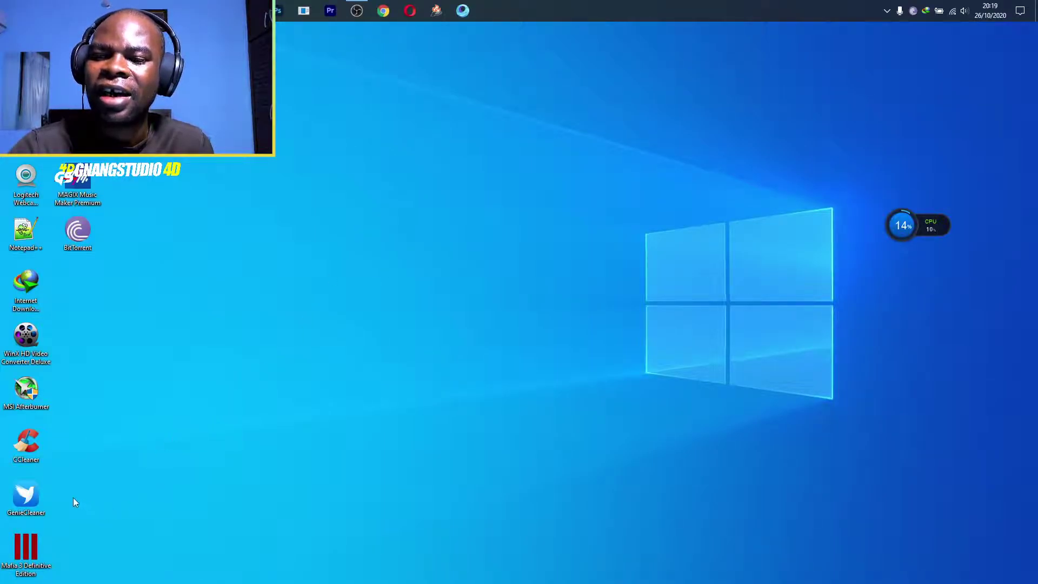
drag(26, 497, 157, 491)
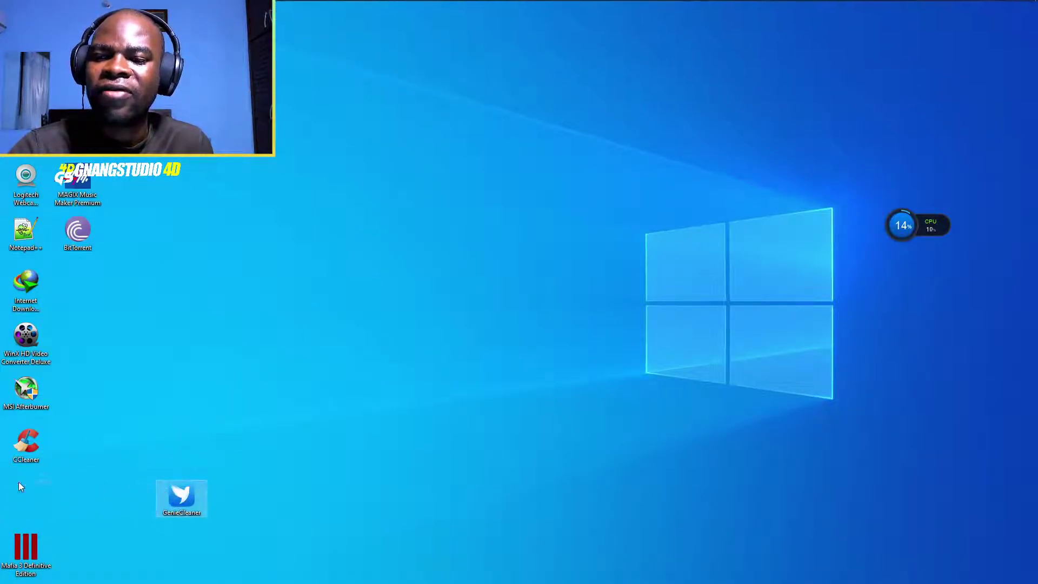
drag(21, 485, 25, 486)
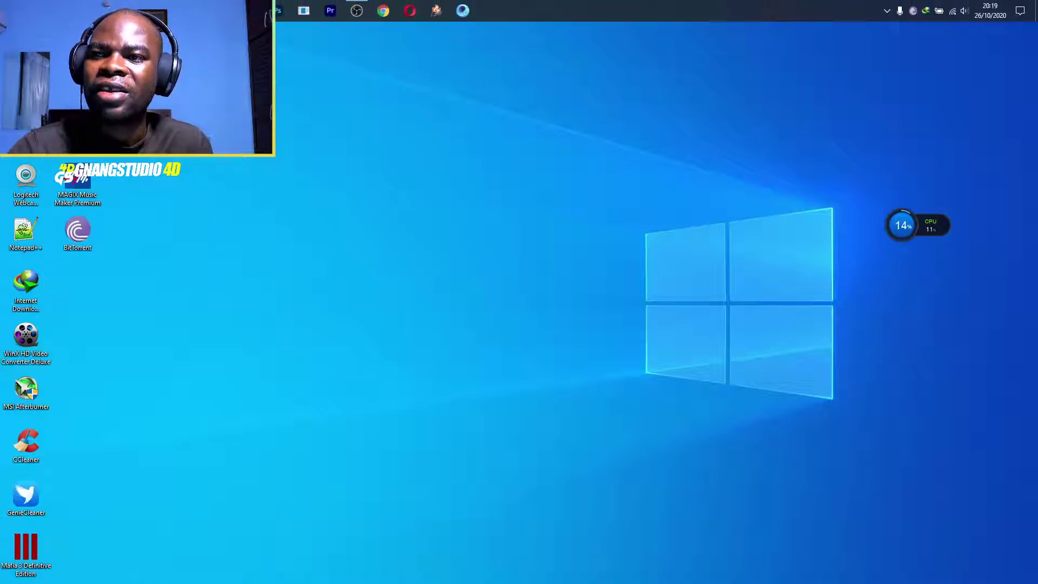
drag(78, 231, 338, 258)
drag(92, 234, 91, 235)
drag(465, 201, 185, 429)
drag(491, 116, 335, 291)
drag(643, 111, 445, 276)
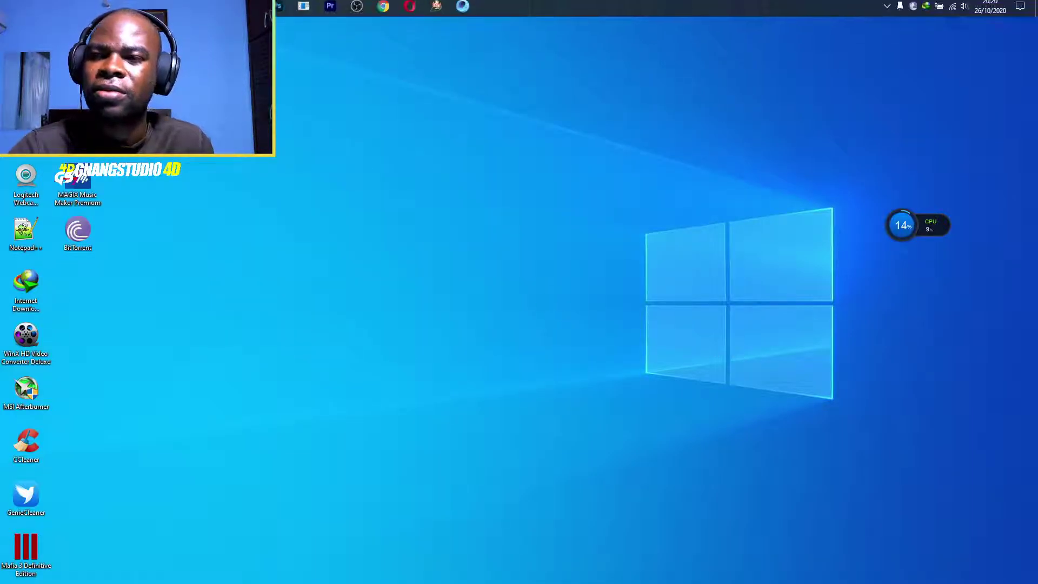
- Open Windows Settings (Paramètres) from the Start menu and move its window right
click(18, 10)
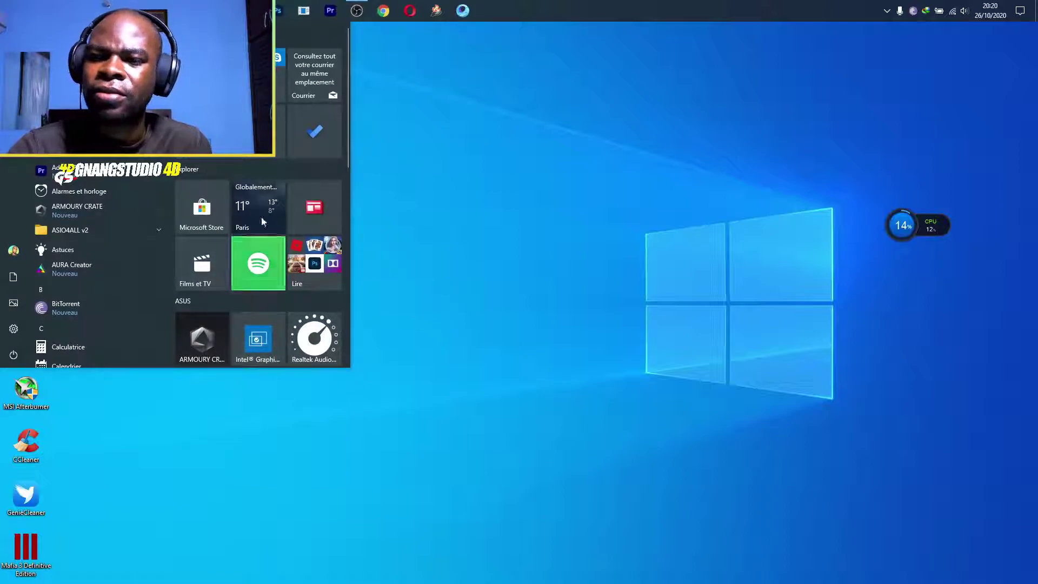
scroll(291, 295, down, 2)
scroll(291, 298, down, 3)
scroll(289, 293, down, 2)
scroll(98, 284, down, 3)
scroll(65, 284, down, 3)
scroll(65, 284, down, 2)
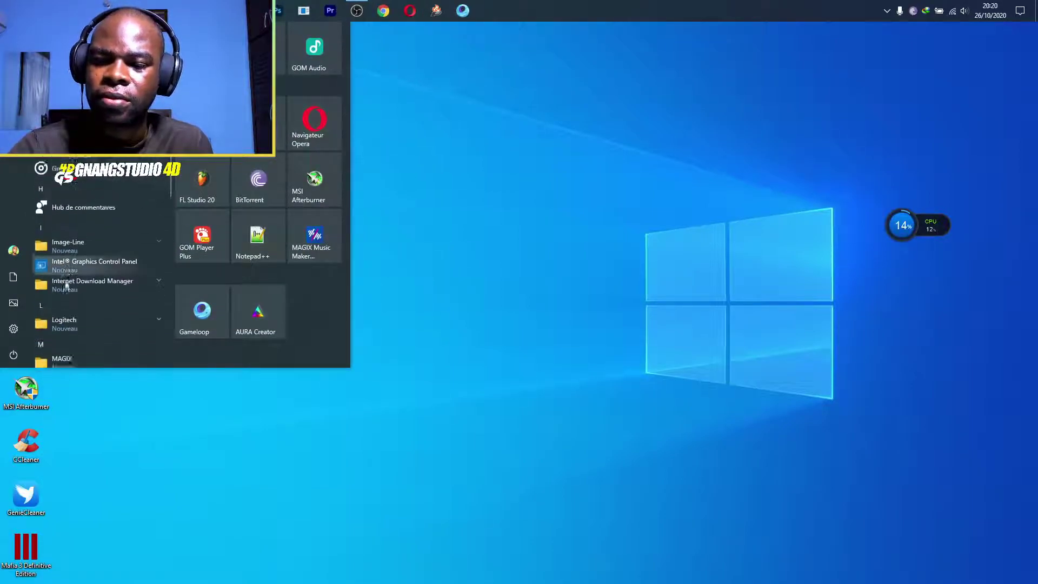
scroll(71, 282, down, 2)
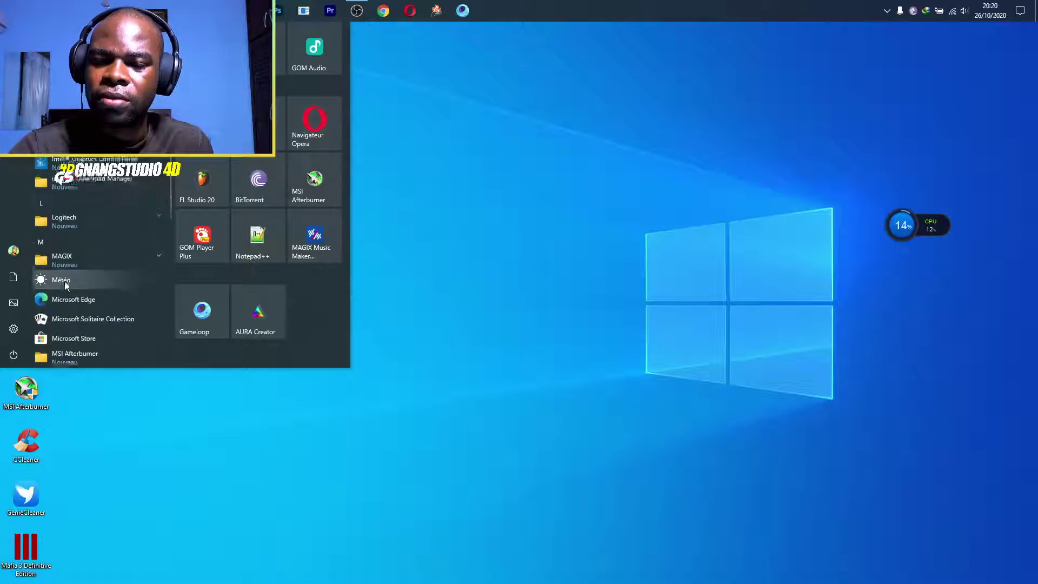
click(14, 333)
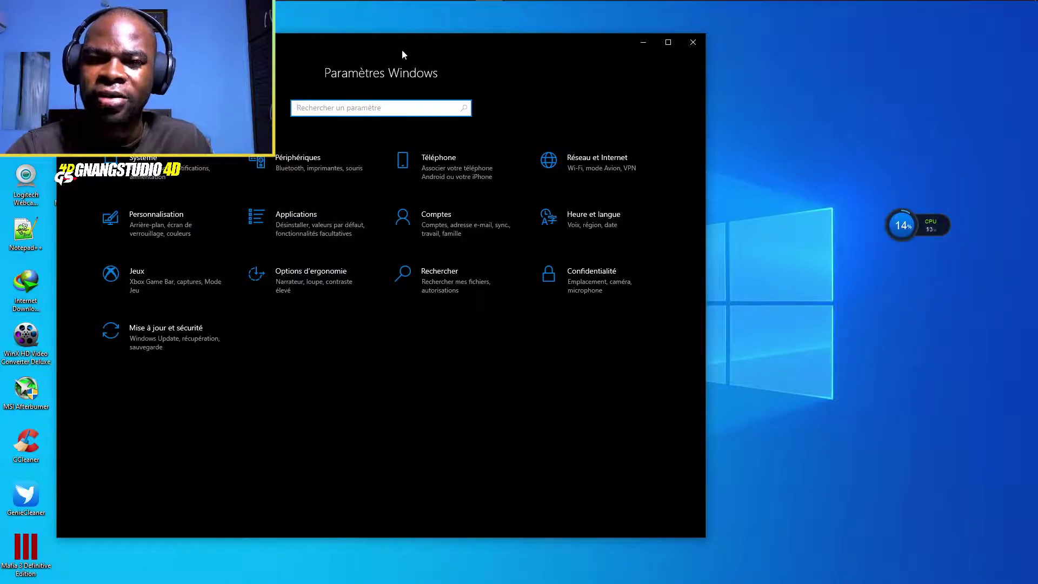
drag(402, 49, 512, 71)
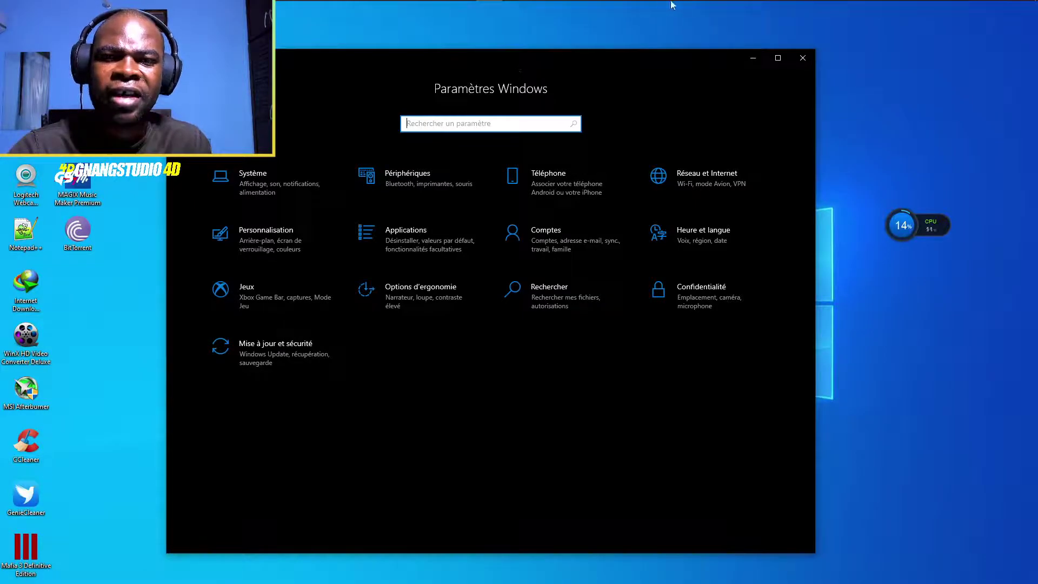
- Launch Outil Capture d'écran (Snipping Tool) from a Start search for 'captu'
right_click(596, 8)
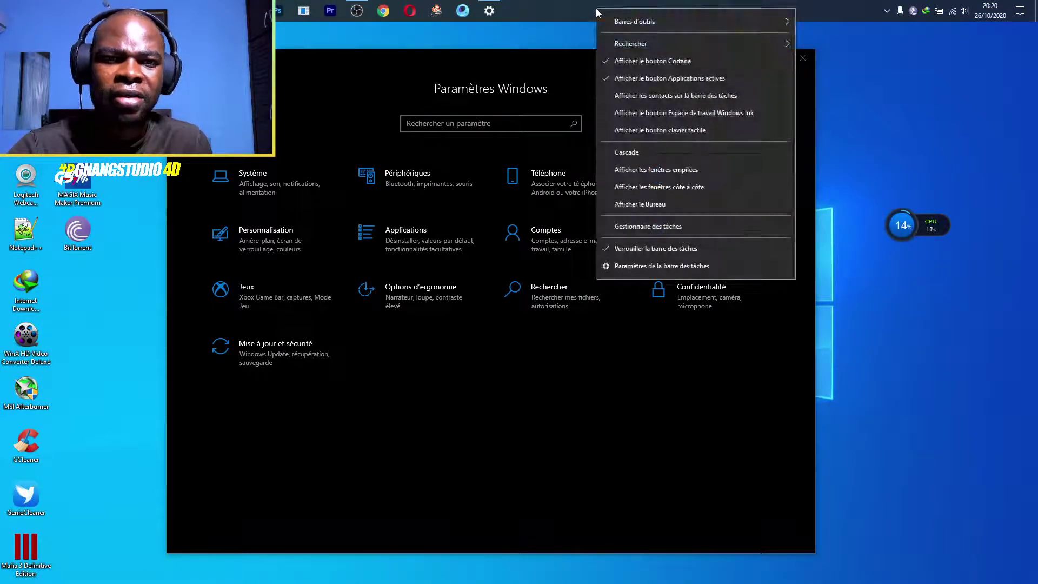
key(Escape)
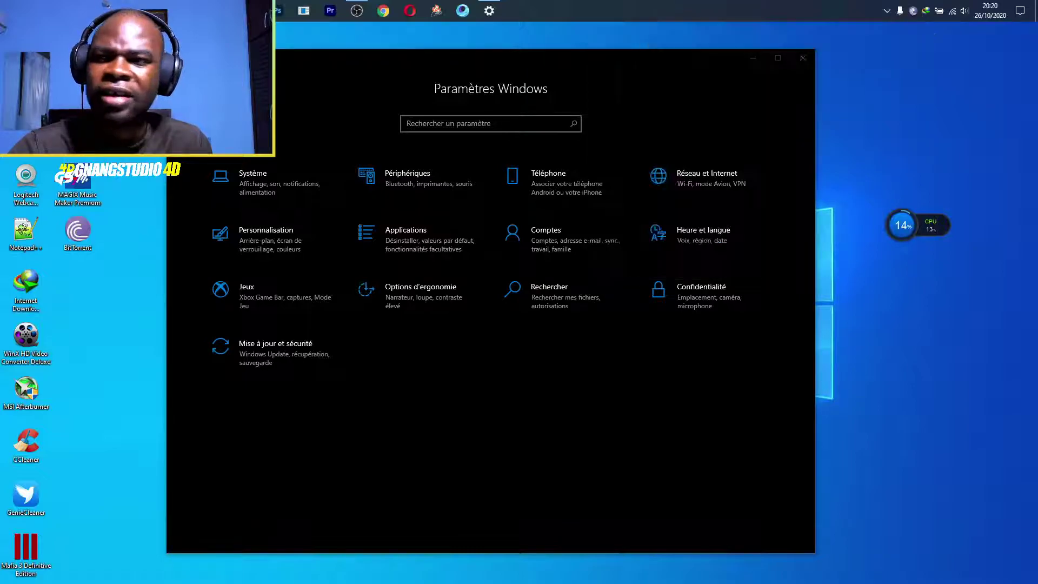
key(super)
text(ca)
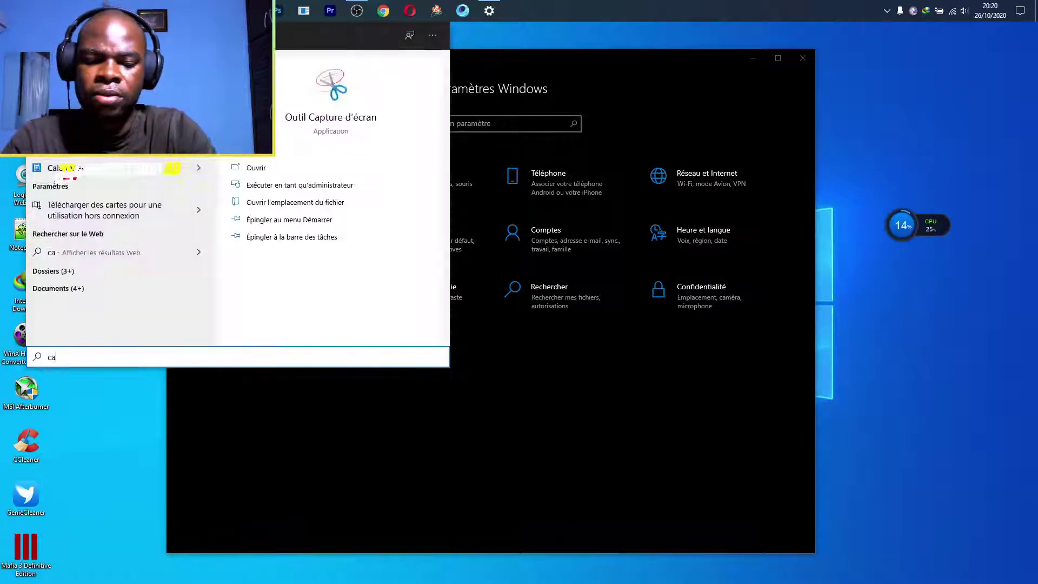
text(ptu)
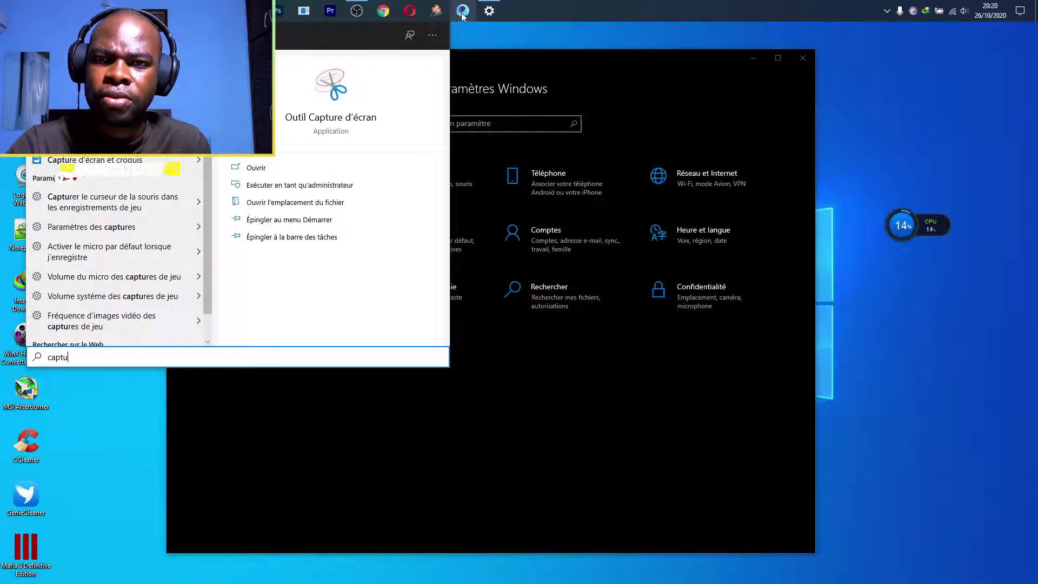
right_click(134, 158)
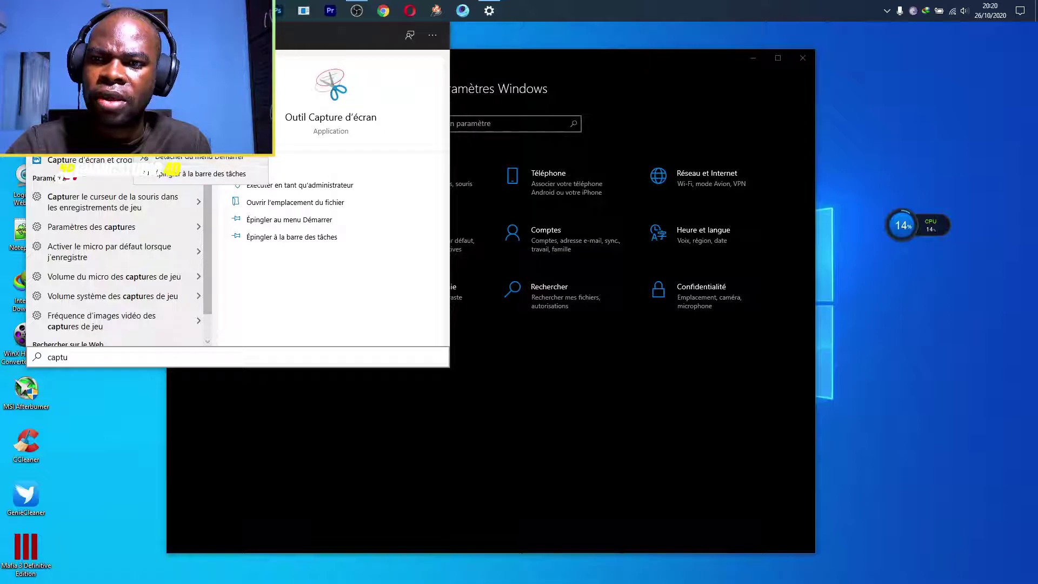
key(Escape)
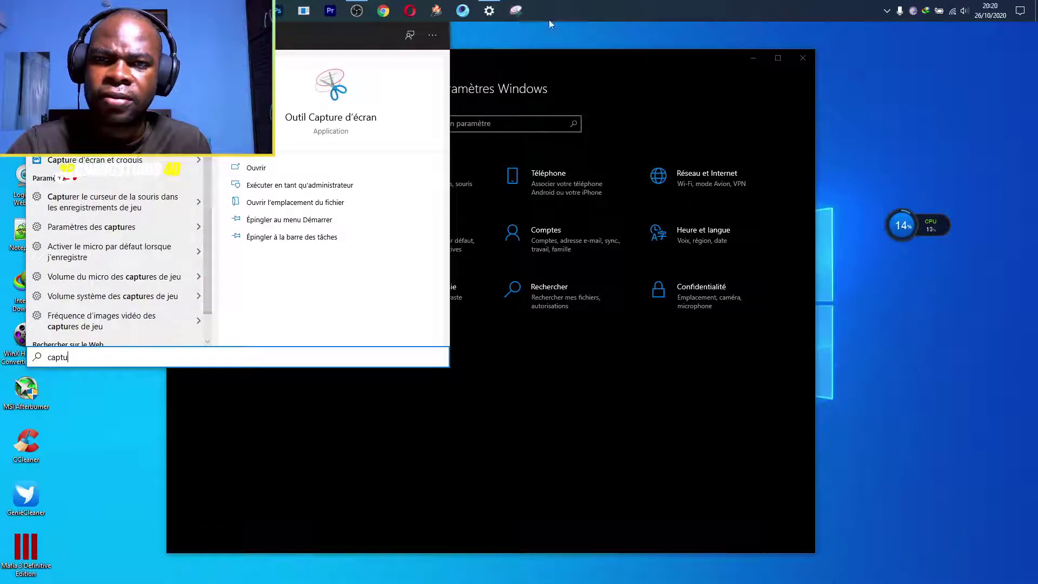
click(528, 10)
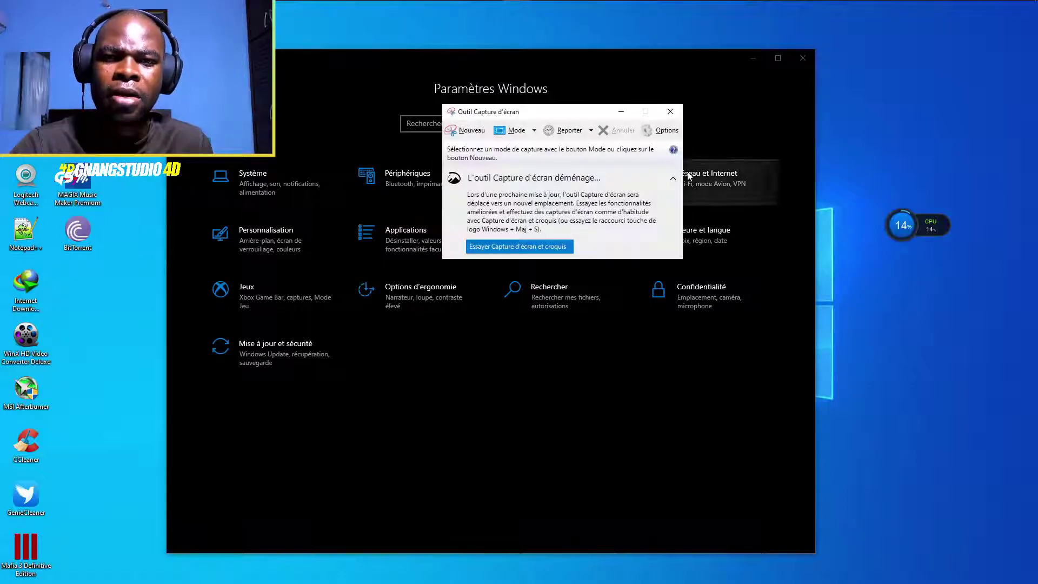
- Place Snipping Tool on the right and Settings on the left, both visible
drag(578, 116, 944, 251)
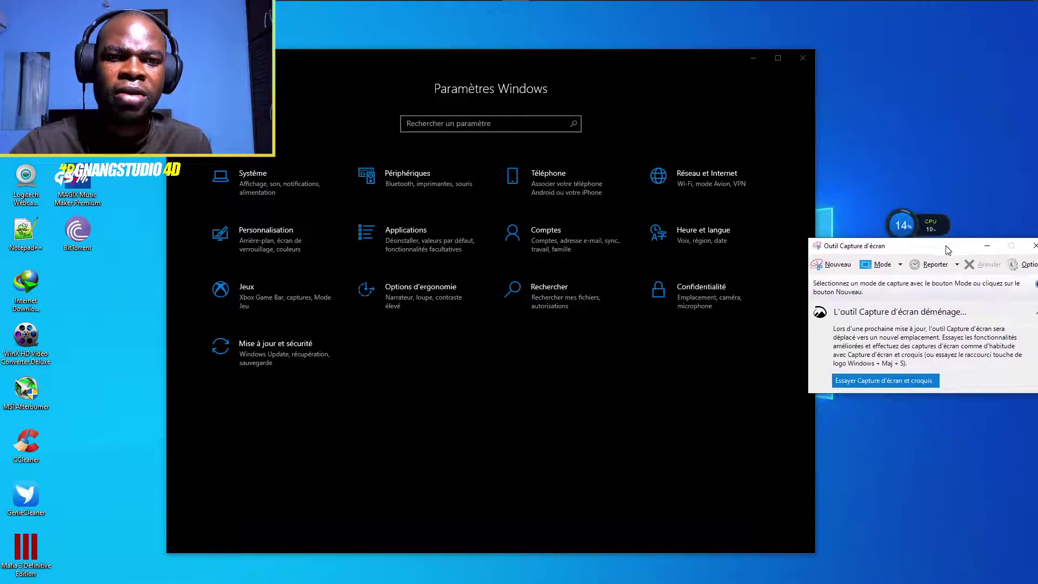
drag(594, 63, 431, 68)
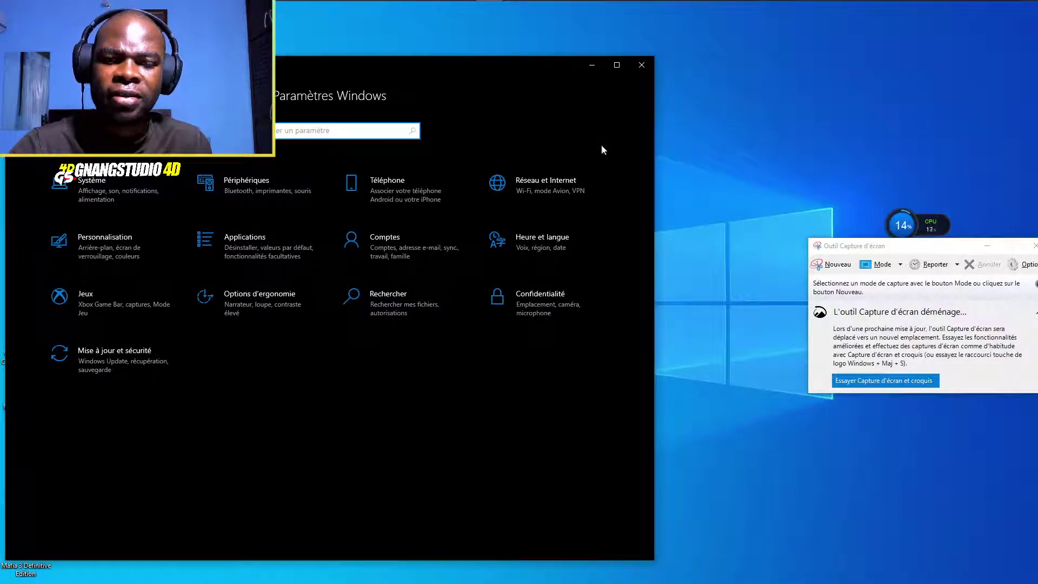
mouse_move(468, 66)
mouse_down()
mouse_move(433, 66)
mouse_move(466, 73)
mouse_move(456, 74)
mouse_up()
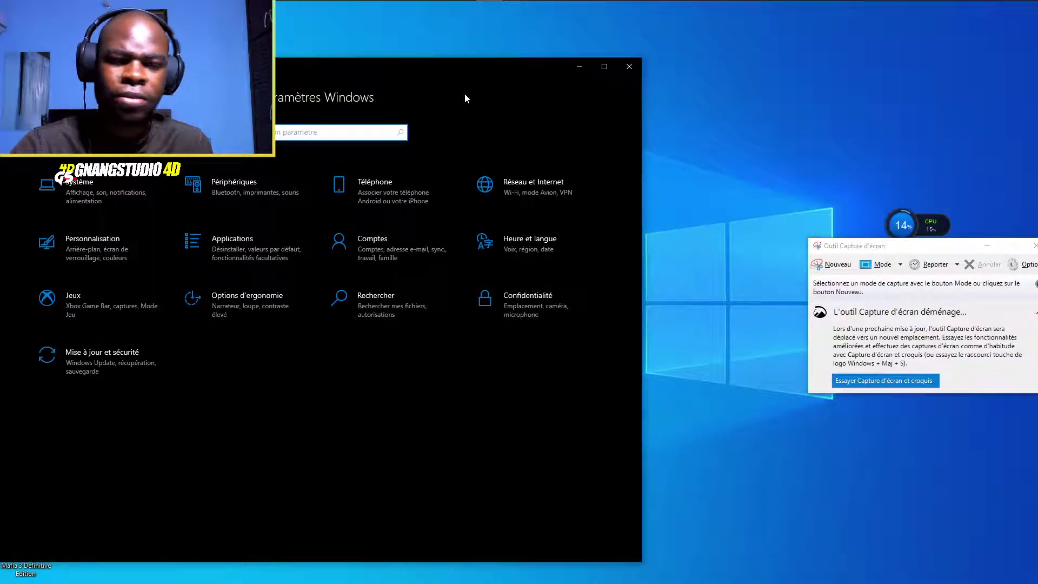
drag(467, 68, 468, 96)
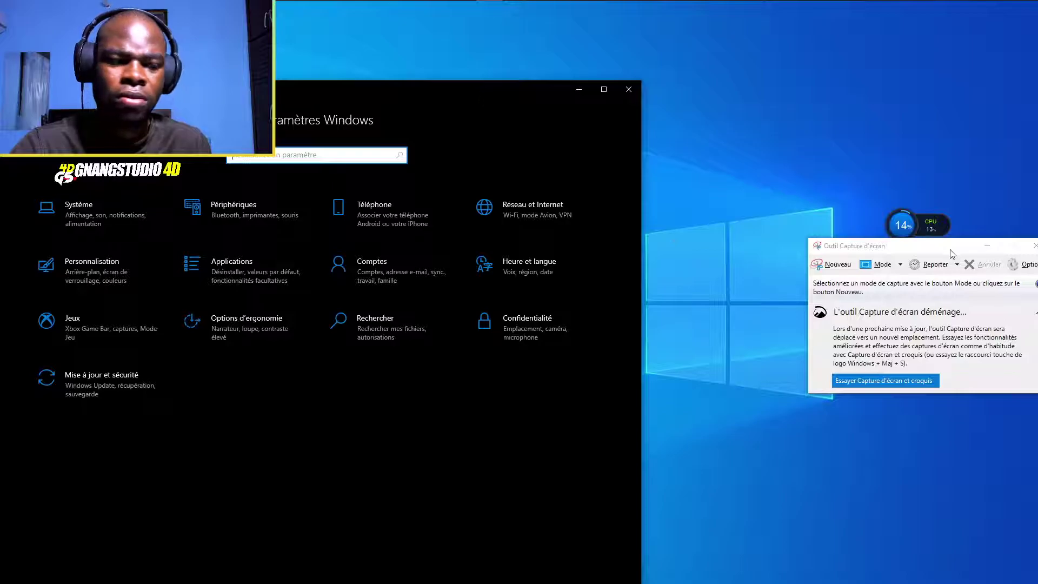
- Take a full-screen capture in Snipping Tool
click(911, 266)
click(900, 264)
click(901, 320)
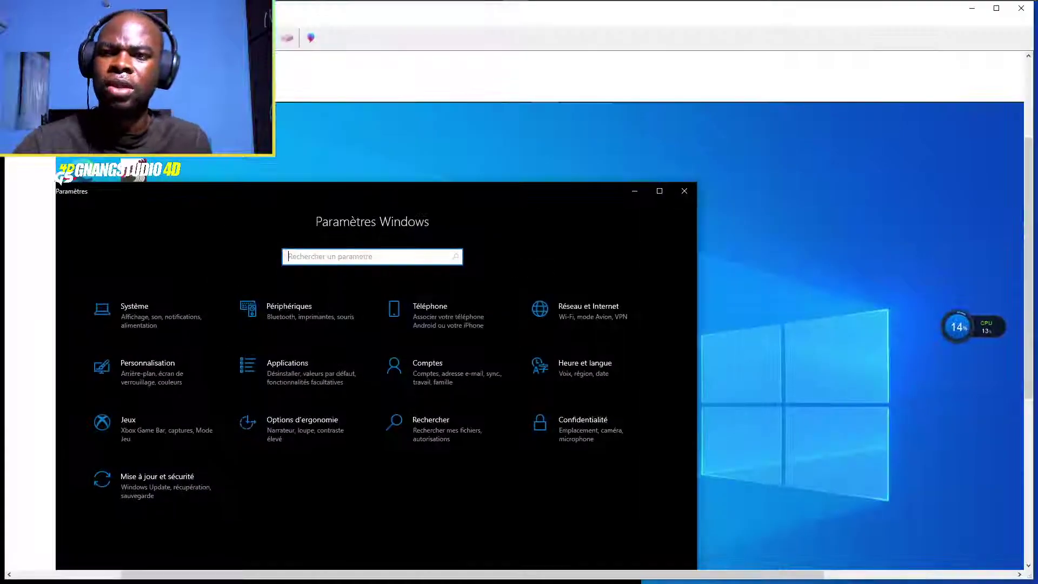
- Save the capture as JPEG file '1' in the XI folder
key(ctrl+s)
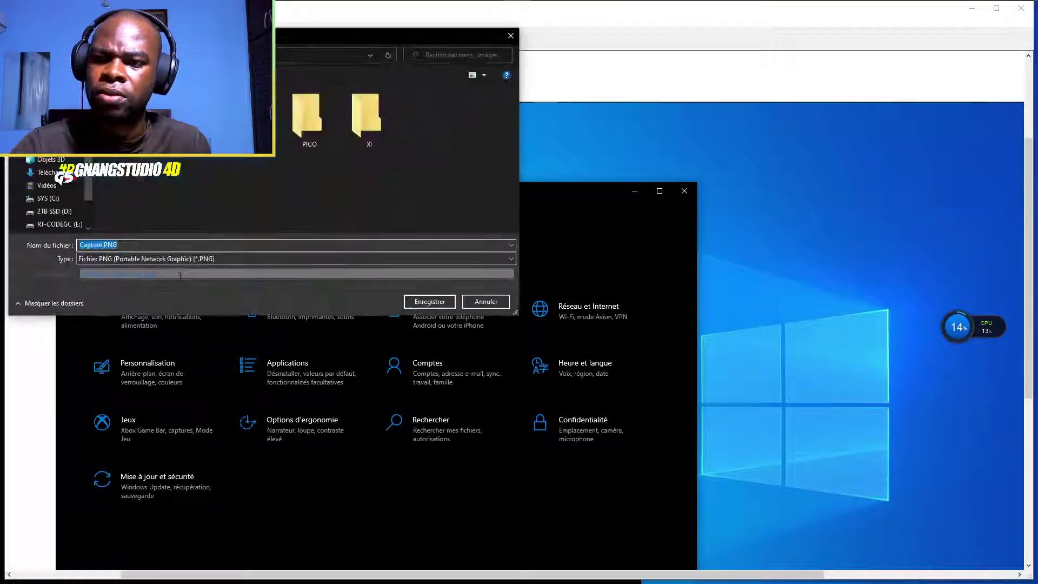
click(112, 259)
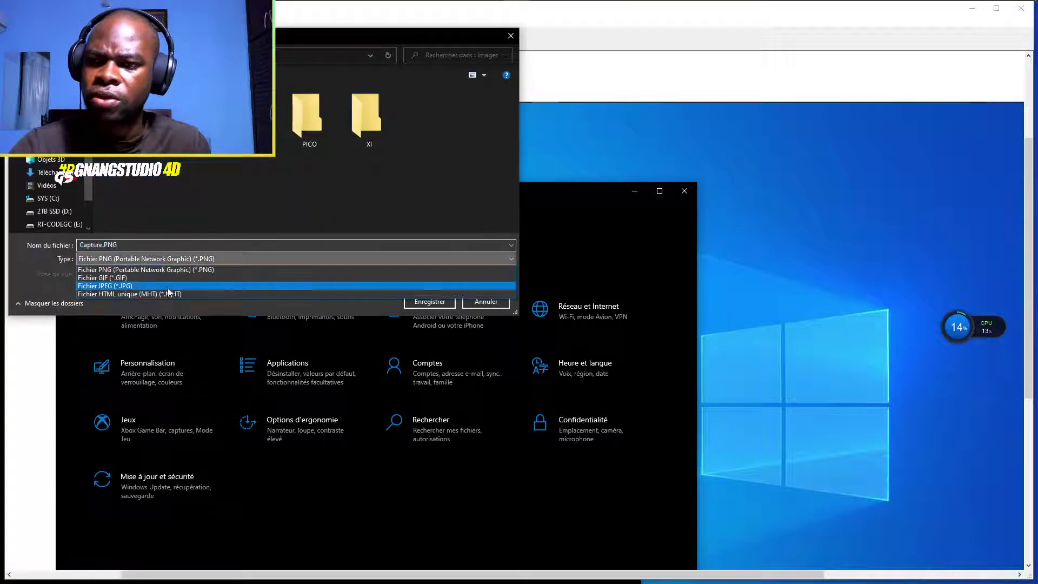
click(111, 287)
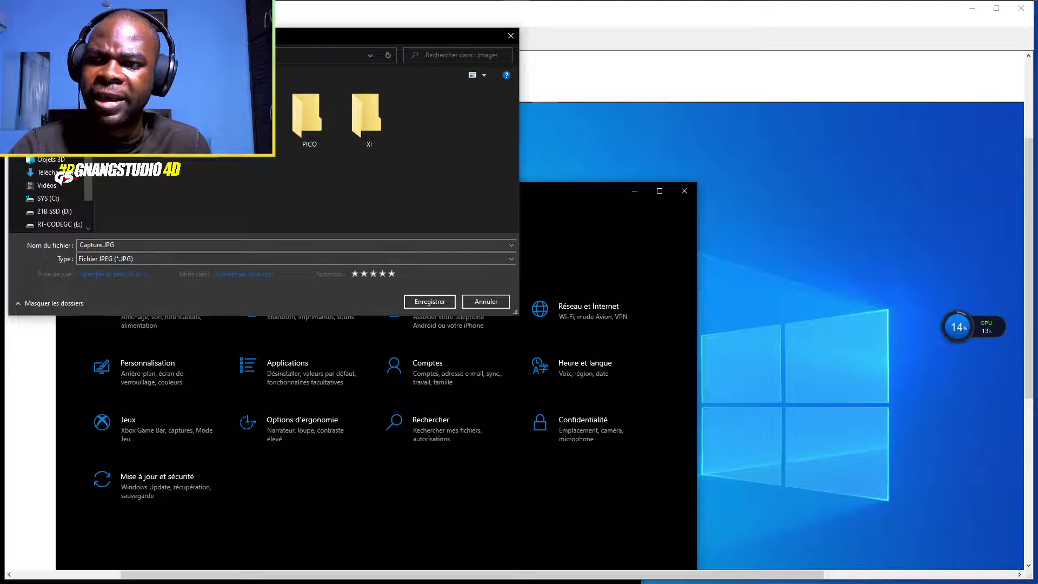
double_click(378, 121)
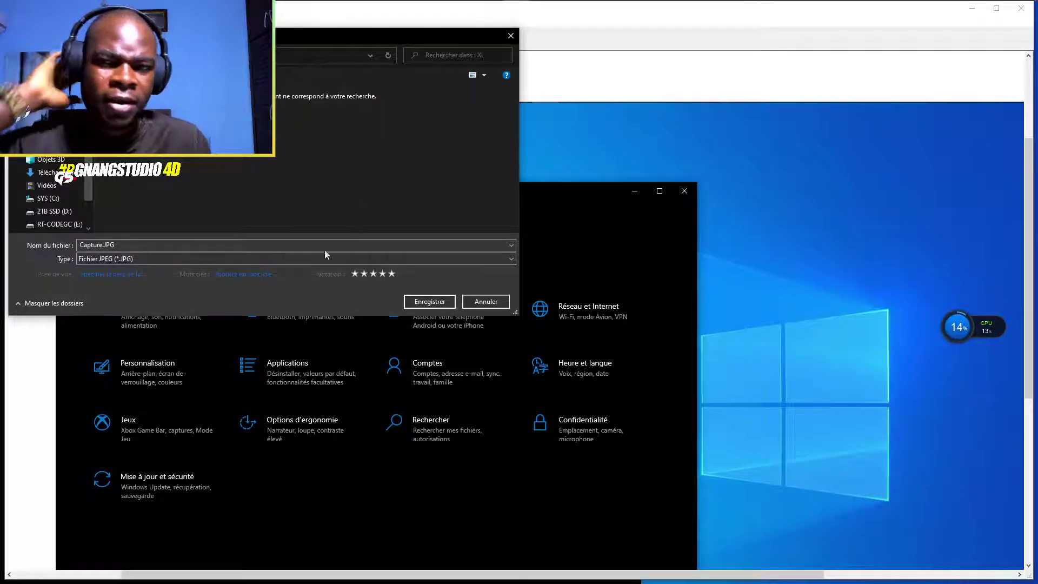
double_click(138, 243)
text(1)
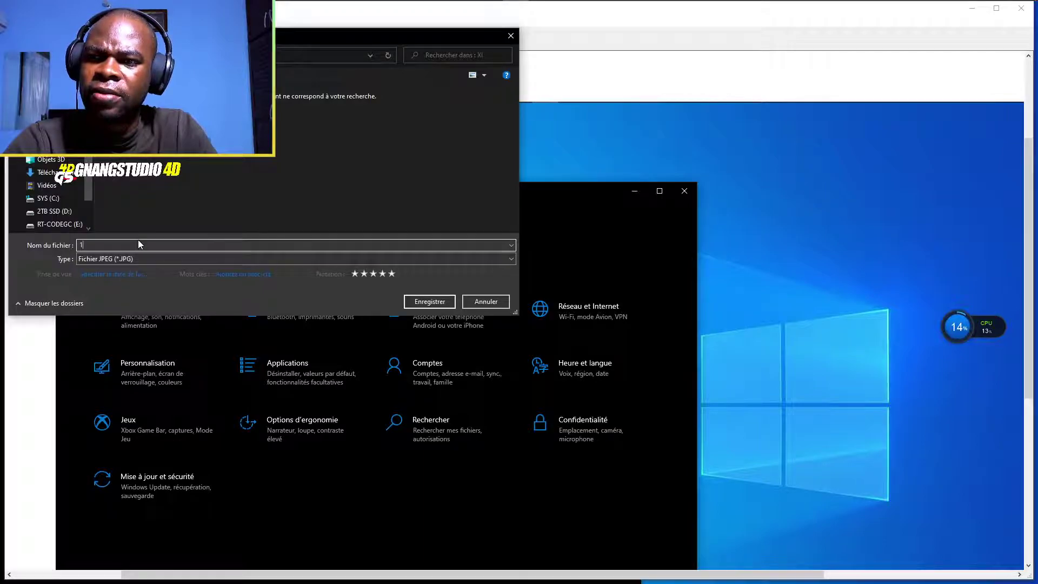
key(Return)
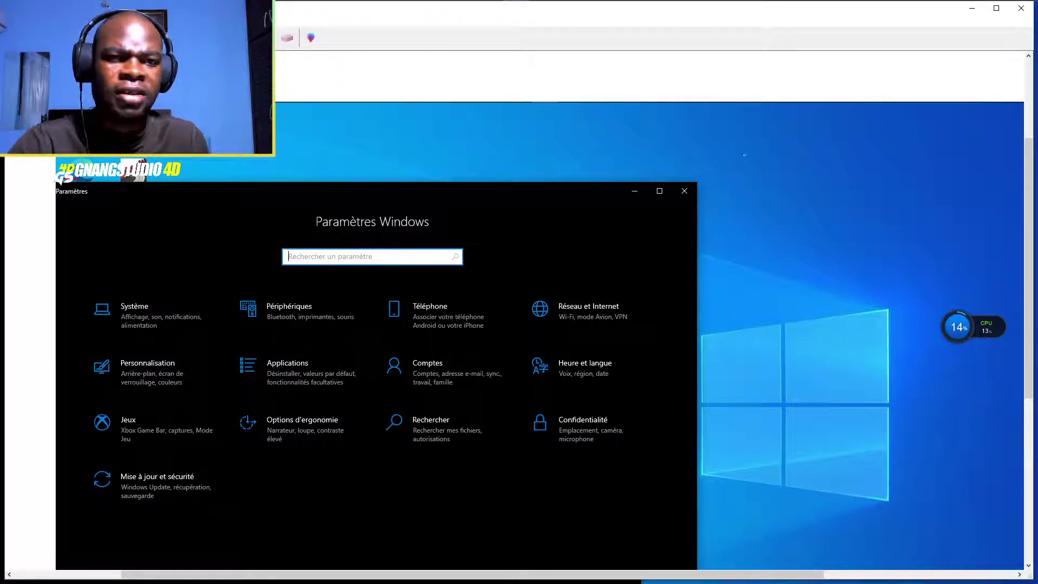
- Annotate the capture with blue and red pen circles, arrows and lines
drag(778, 162, 707, 170)
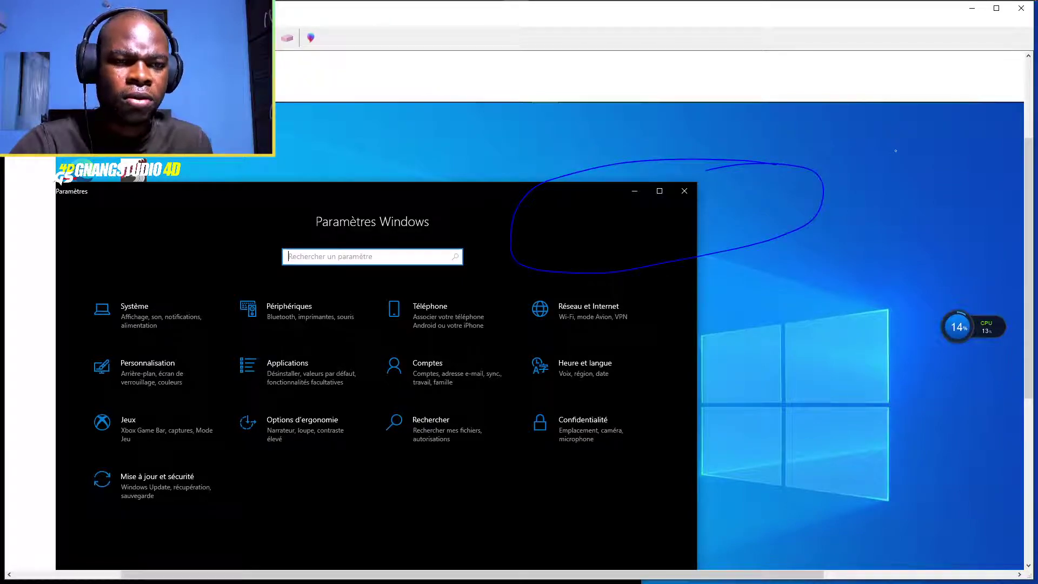
drag(971, 159, 832, 187)
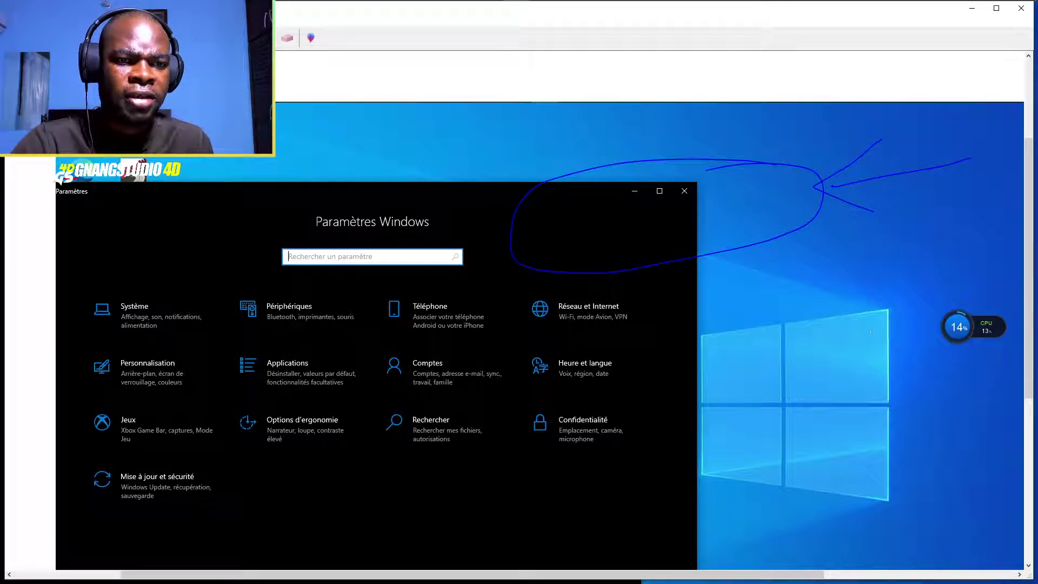
drag(894, 287, 870, 264)
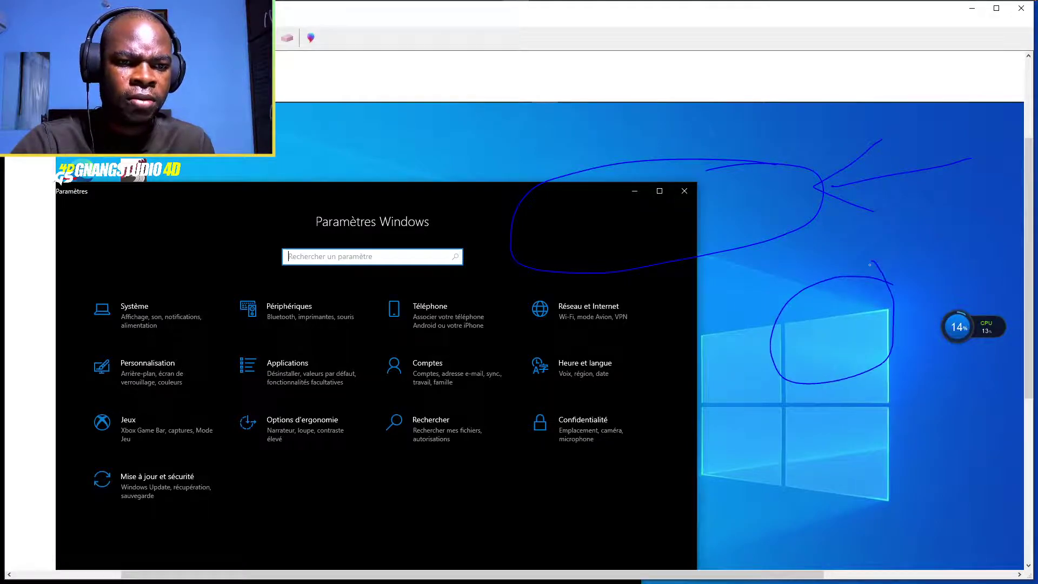
drag(854, 325, 757, 504)
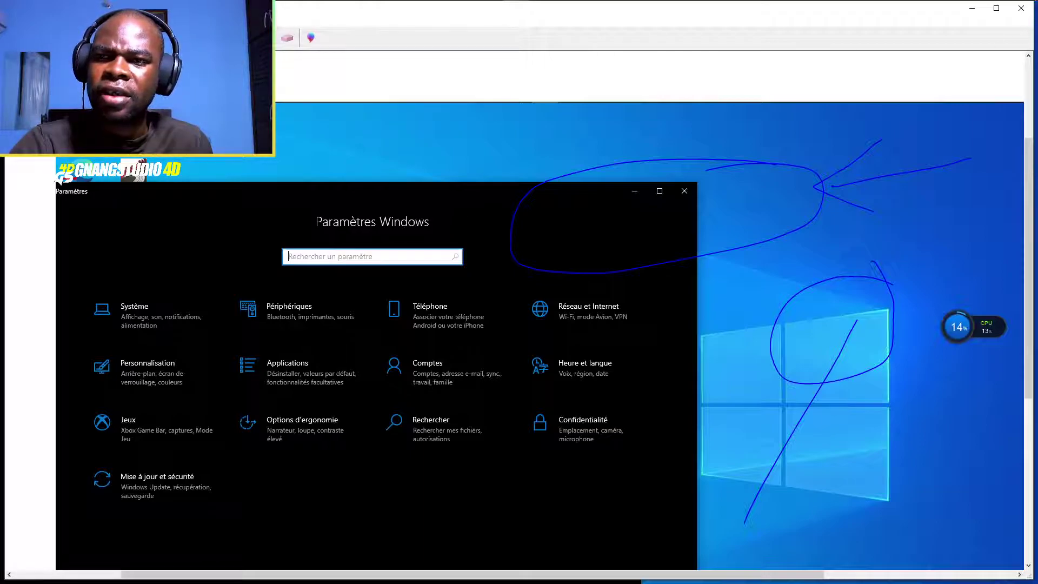
click(264, 38)
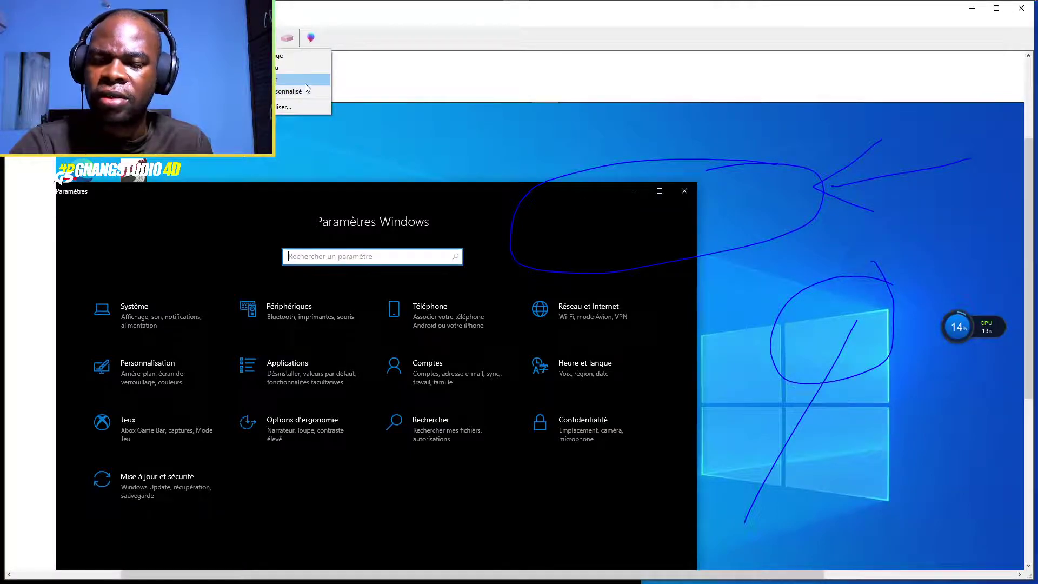
click(288, 60)
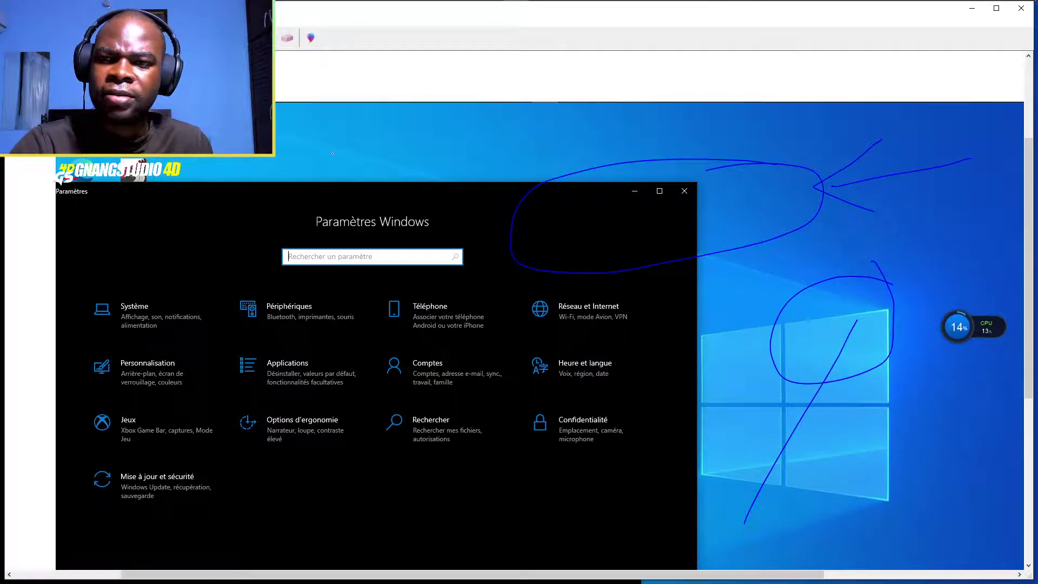
drag(427, 139, 557, 143)
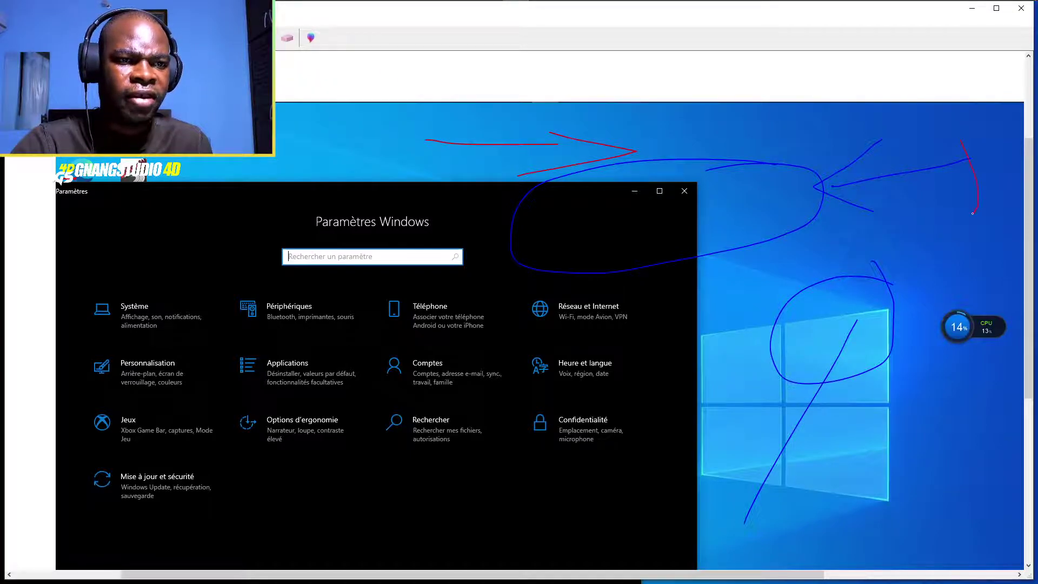
drag(972, 213, 976, 216)
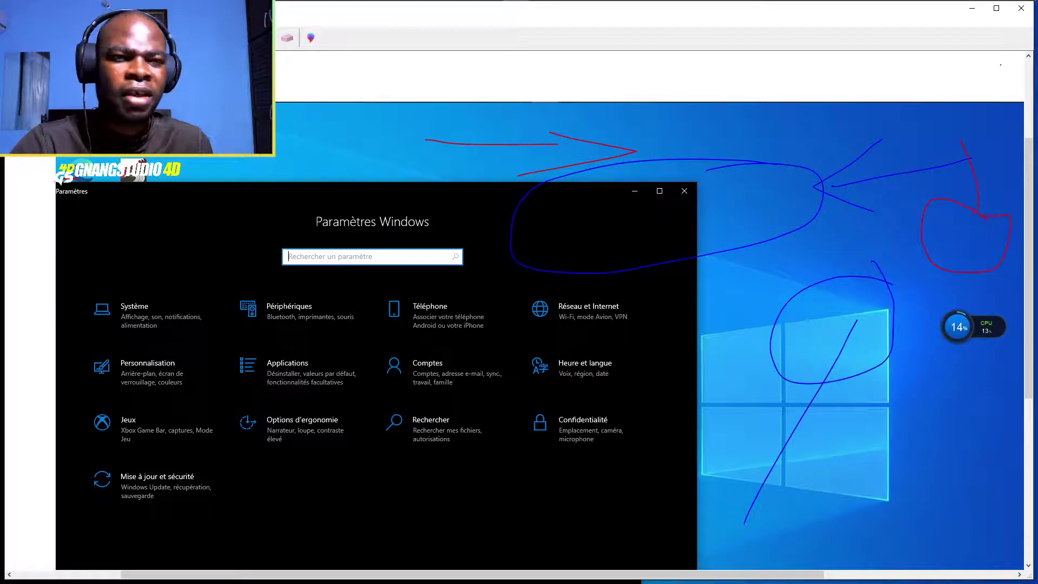
- Close the annotated capture, discarding the pen markings
click(1022, 8)
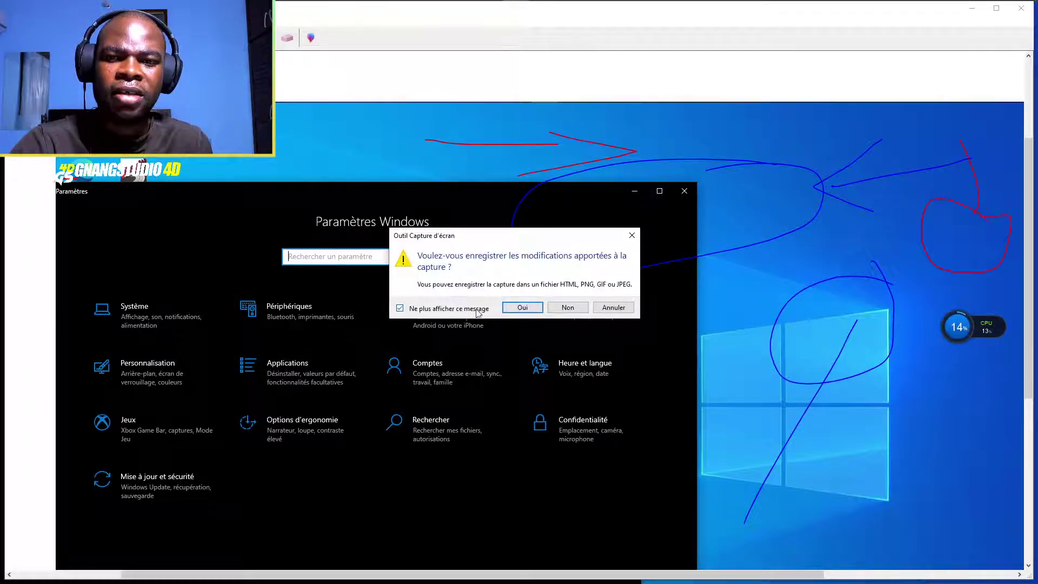
click(566, 307)
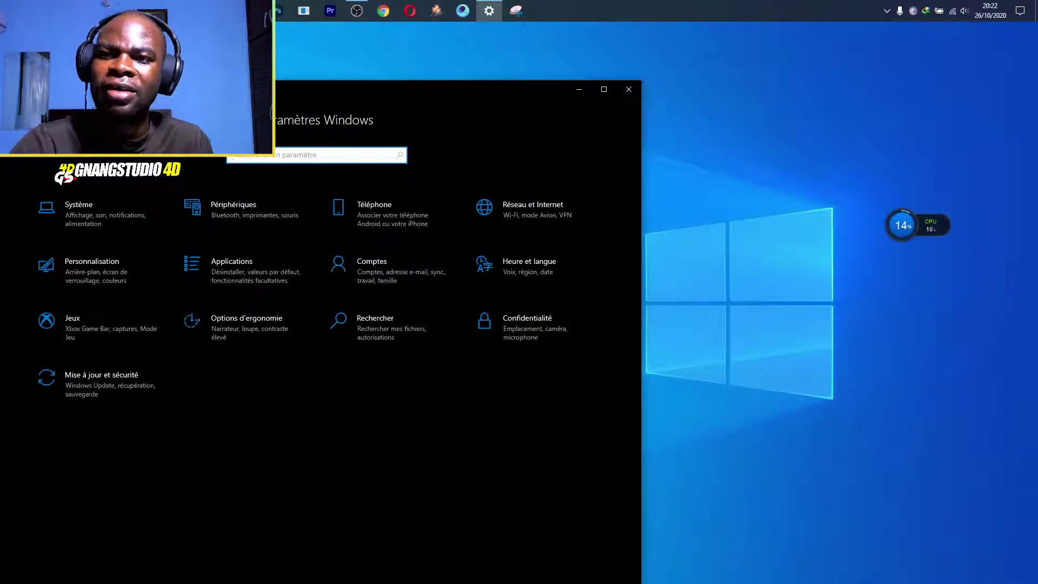
key(super+e)
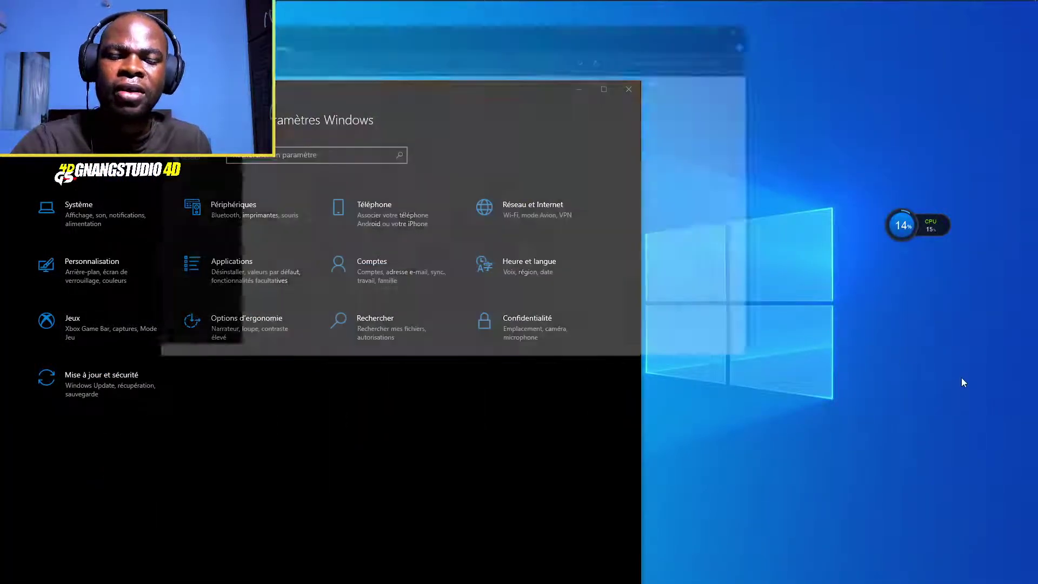
- Navigate to Images > XI and open 1.JPG in the image viewer
click(187, 121)
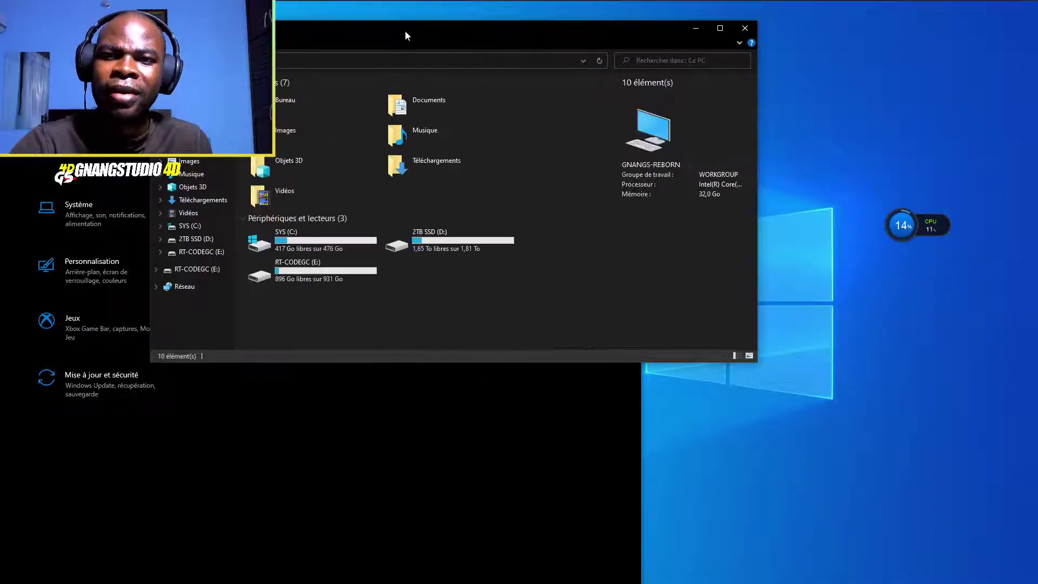
mouse_move(405, 31)
mouse_down()
mouse_move(641, 61)
mouse_move(652, 82)
mouse_up()
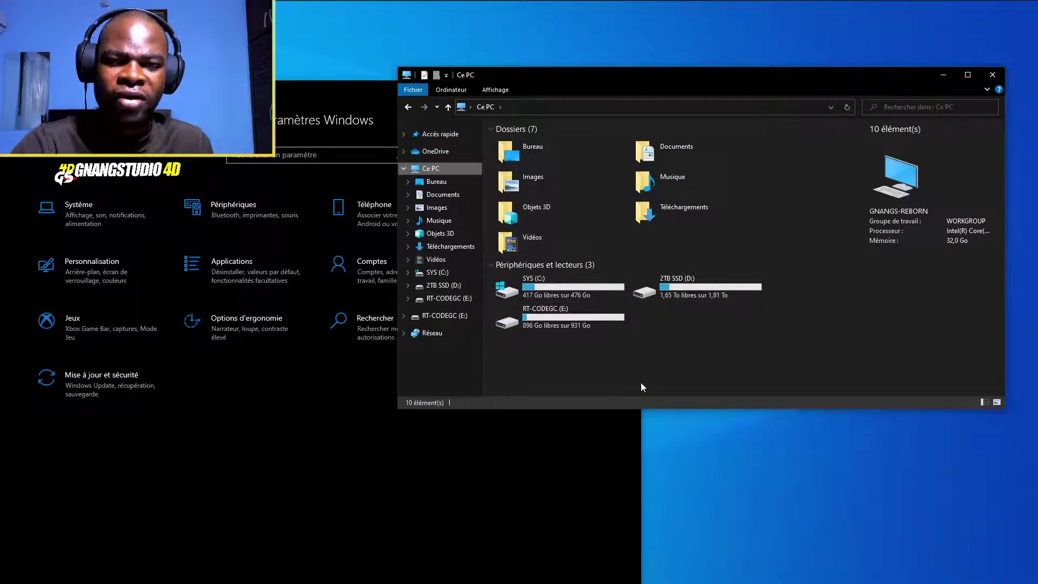
double_click(559, 184)
double_click(774, 165)
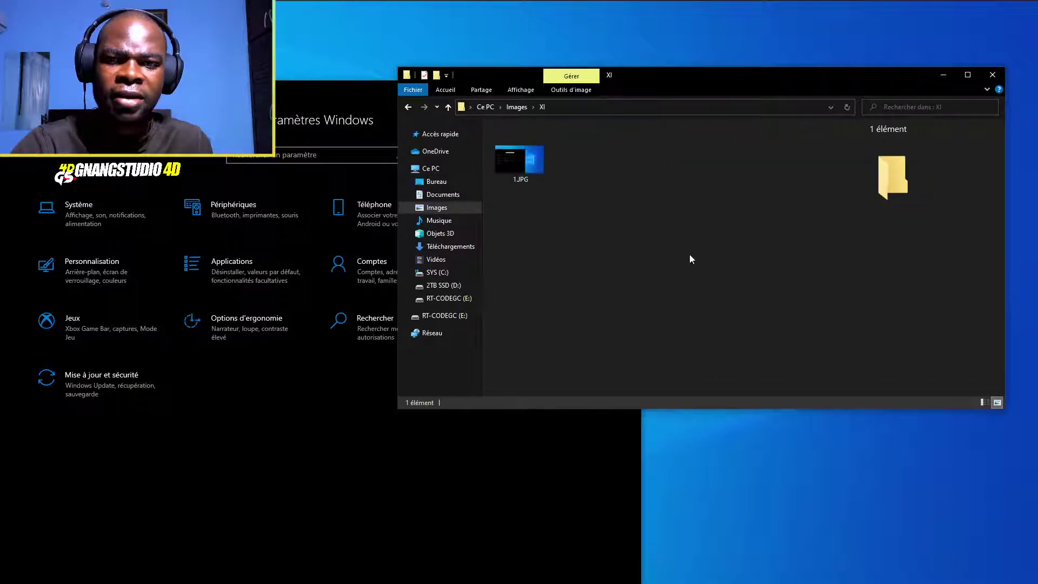
click(523, 178)
double_click(523, 178)
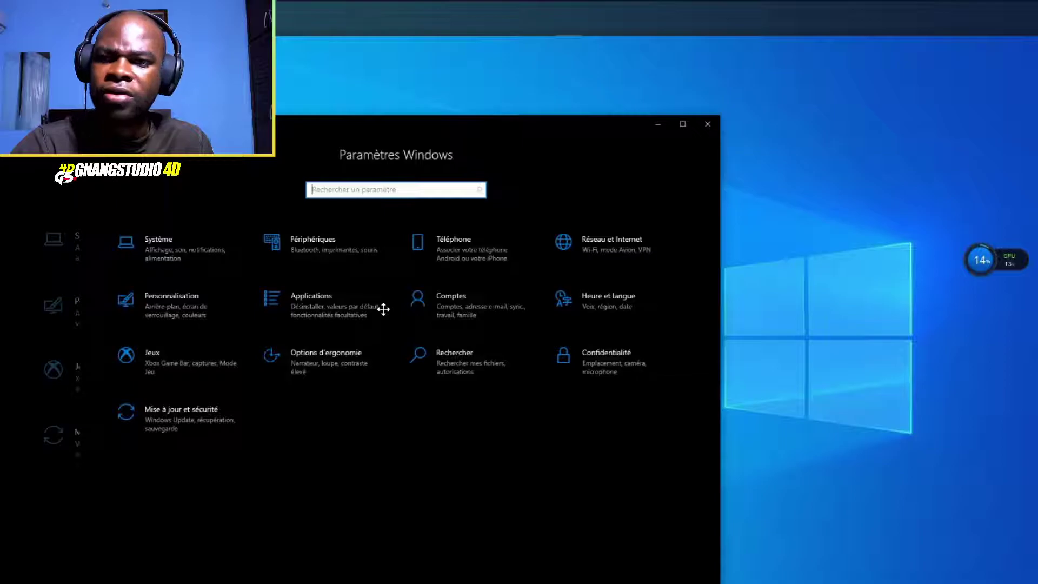
scroll(384, 310, up, 3)
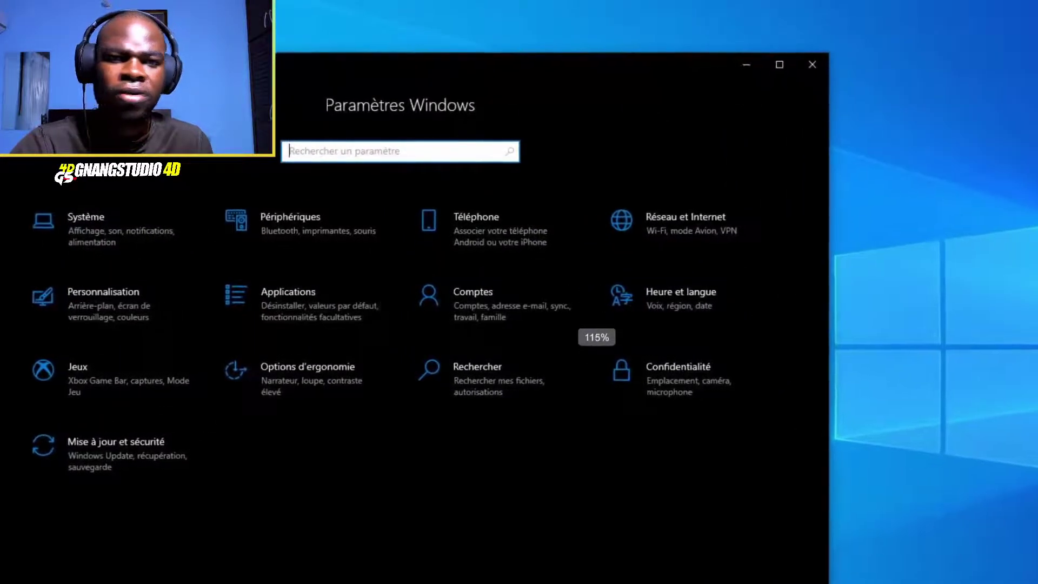
scroll(520, 292, down, 3)
- Close the preview, inspect 1.JPG's details, then deselect it
key(Escape)
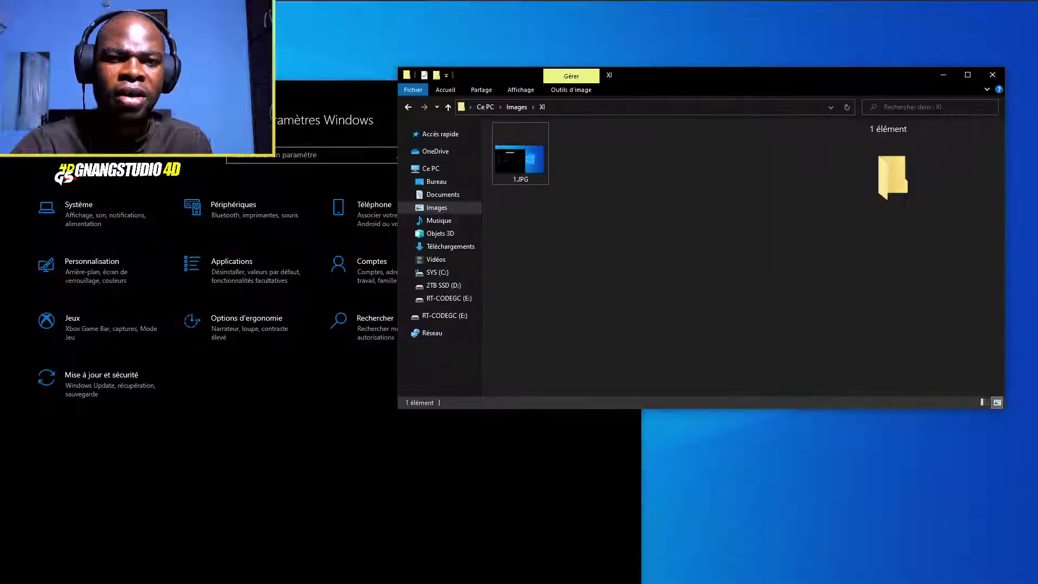
click(542, 180)
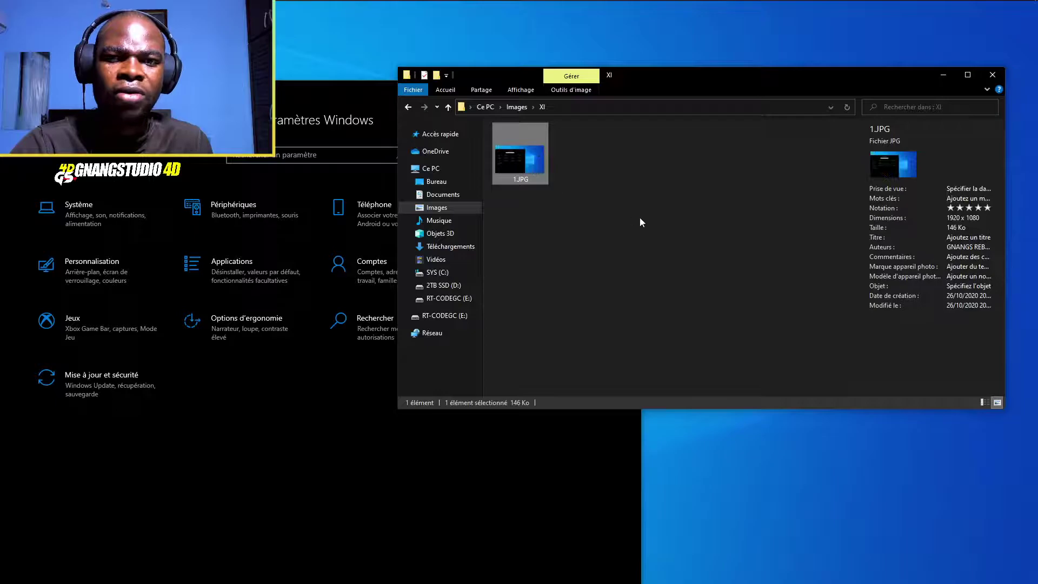
click(672, 213)
click(526, 164)
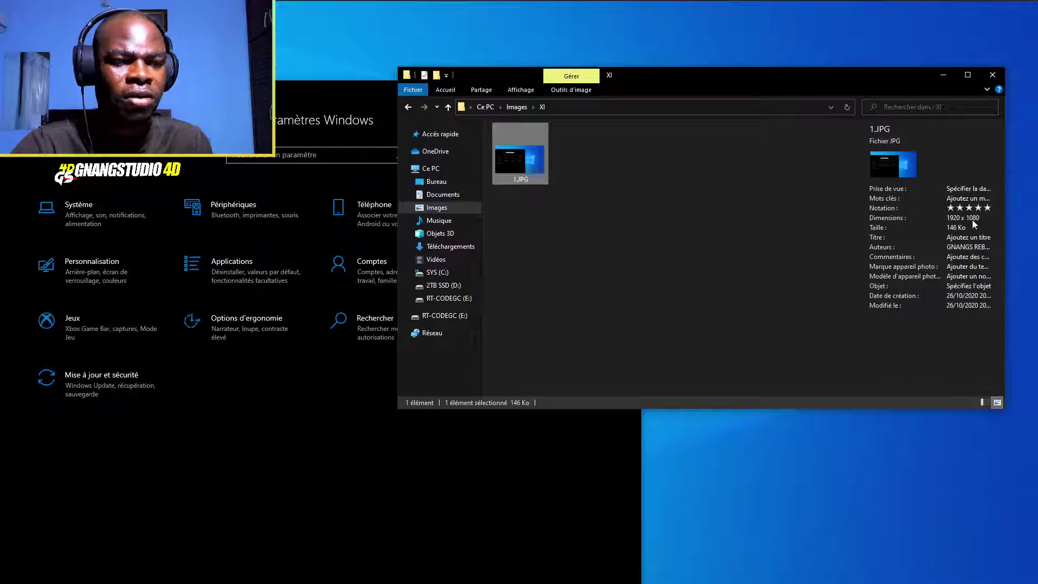
click(752, 218)
click(521, 159)
click(678, 166)
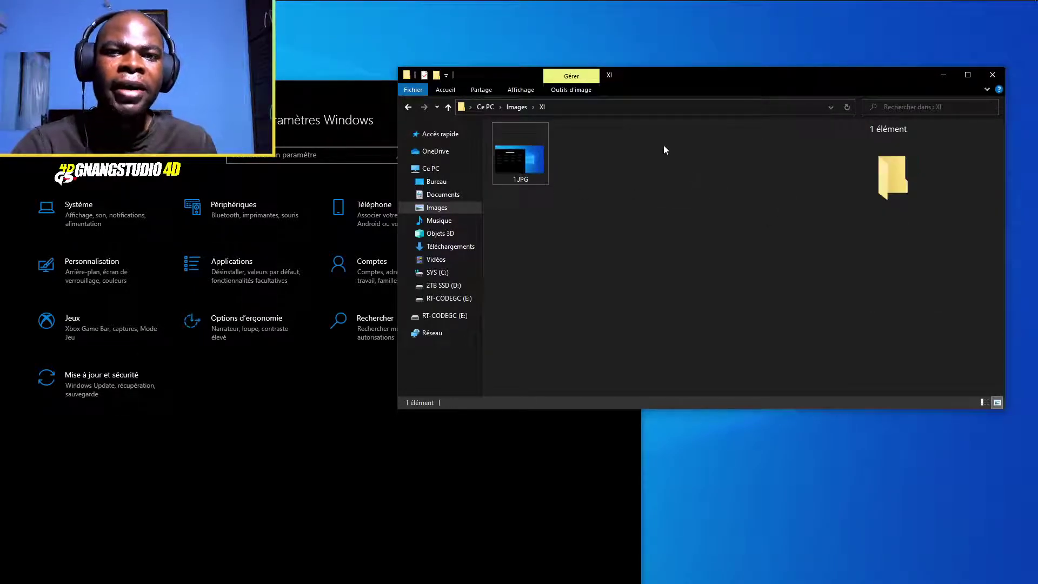
- Open and dismiss Folder Options from the Affichage tab, then minimise Explorer
click(520, 90)
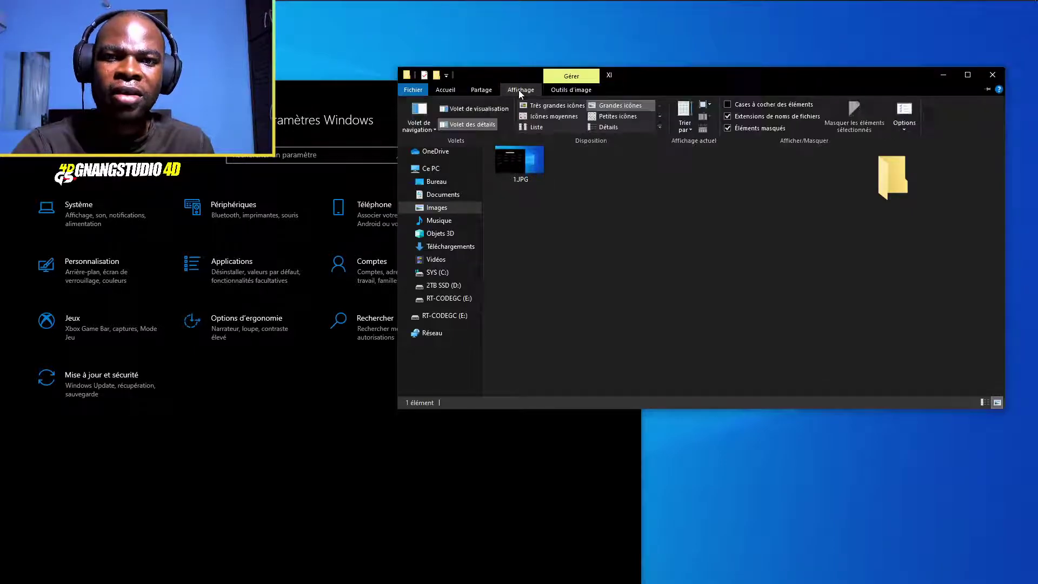
click(905, 114)
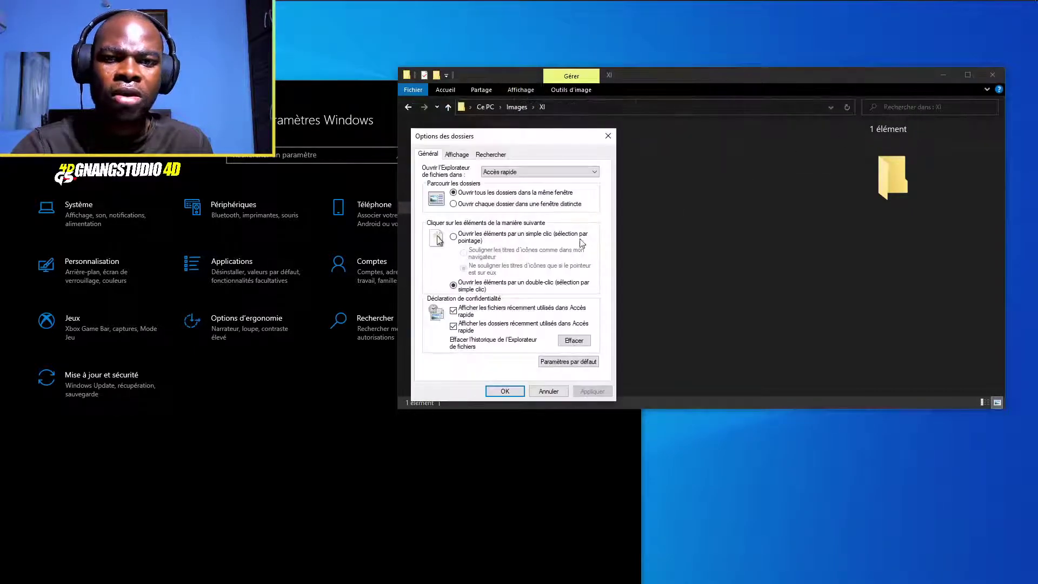
click(607, 135)
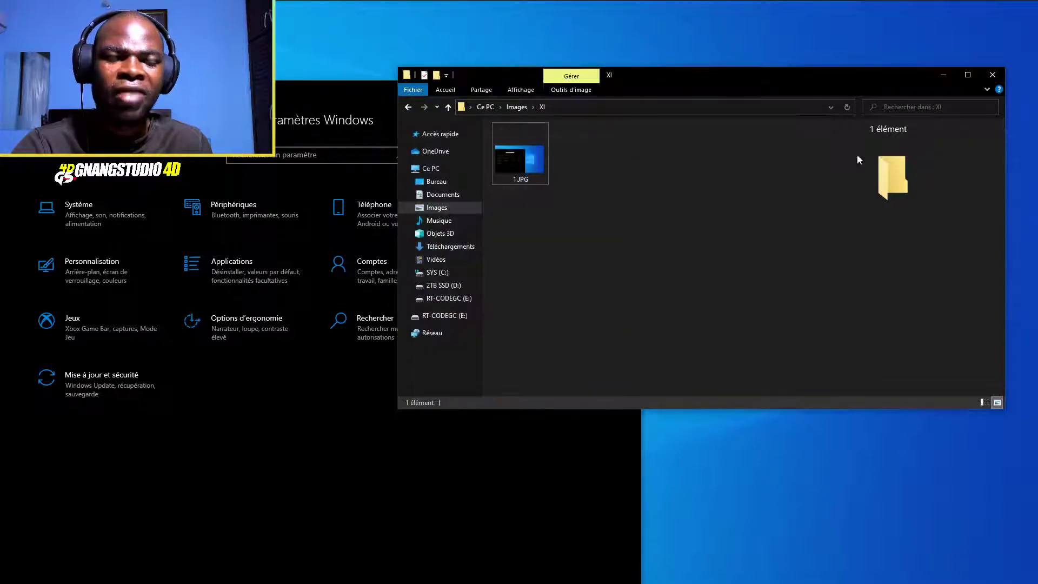
click(944, 75)
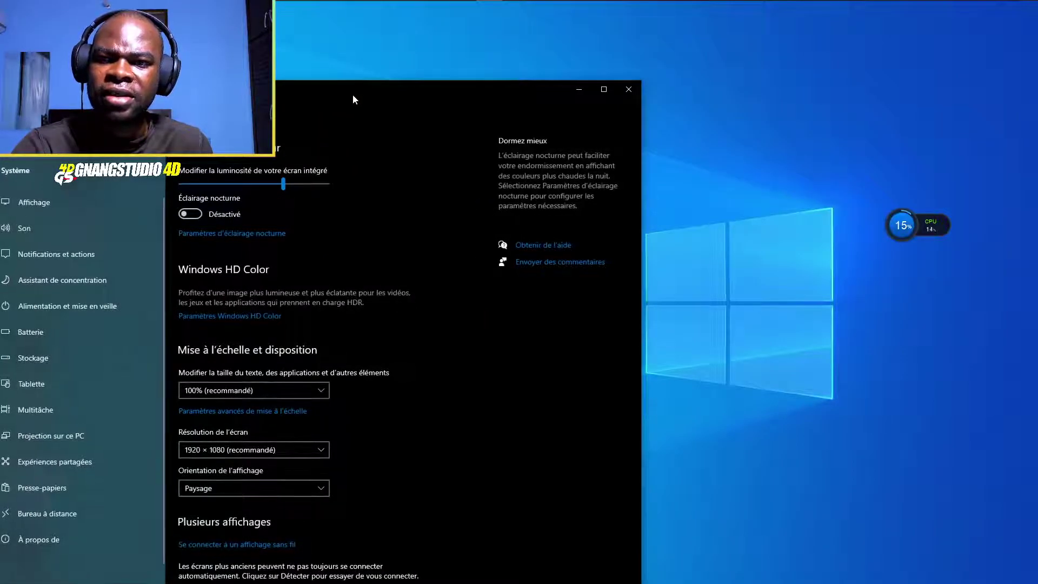
- Glance at Graphics settings, then open Advanced display settings showing 1920×1080 at 144 Hz
mouse_move(355, 93)
mouse_down()
mouse_move(566, 68)
mouse_move(539, 65)
mouse_up()
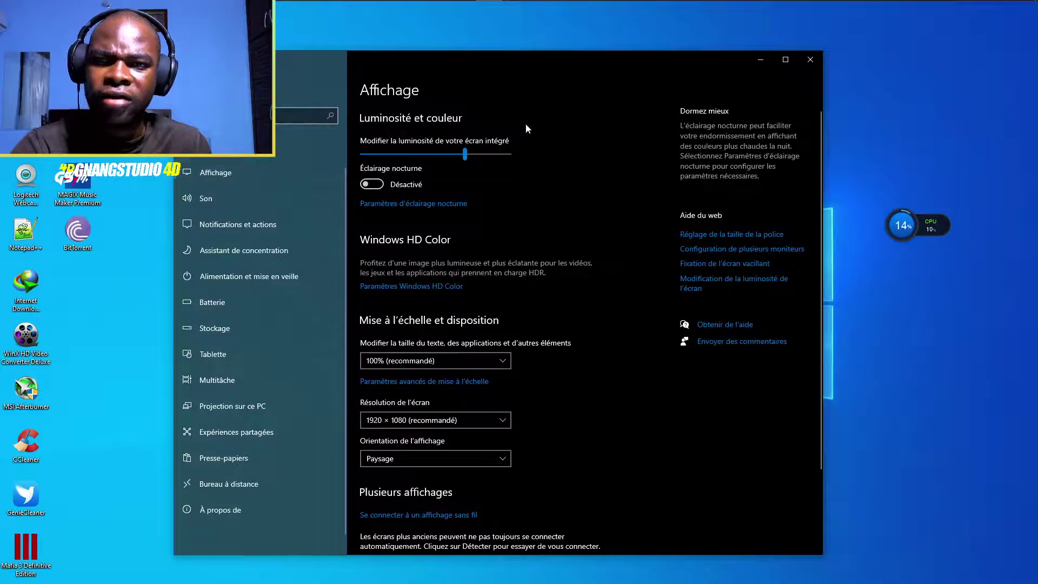
scroll(699, 426, down, 2)
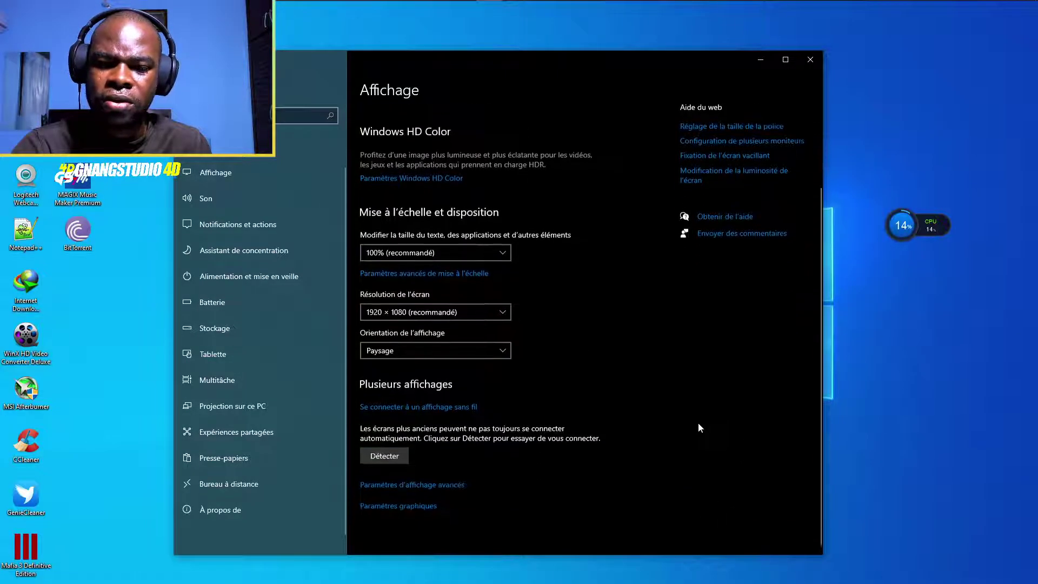
click(418, 508)
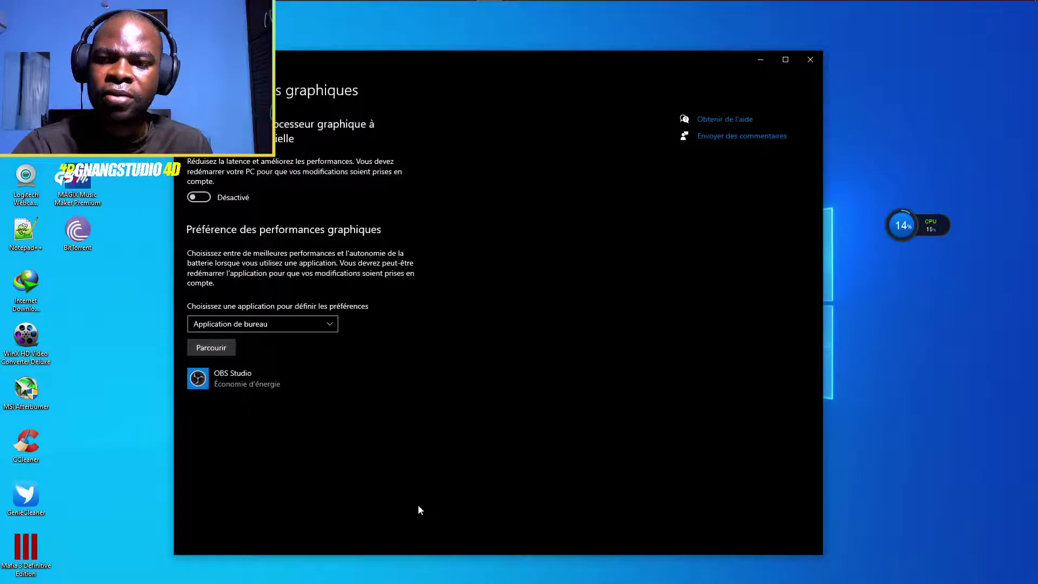
key(alt+Left)
scroll(662, 485, down, 2)
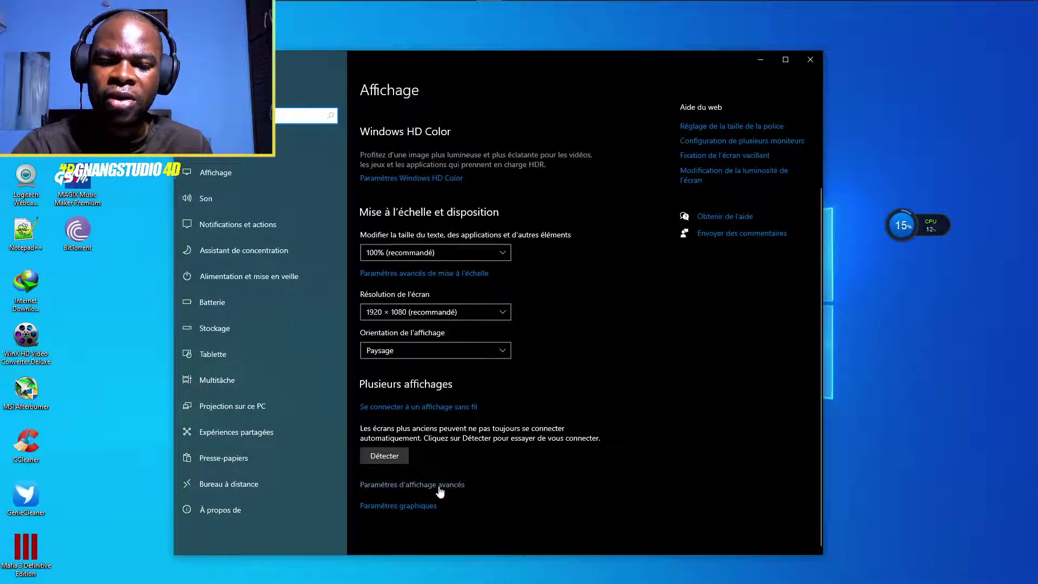
click(409, 485)
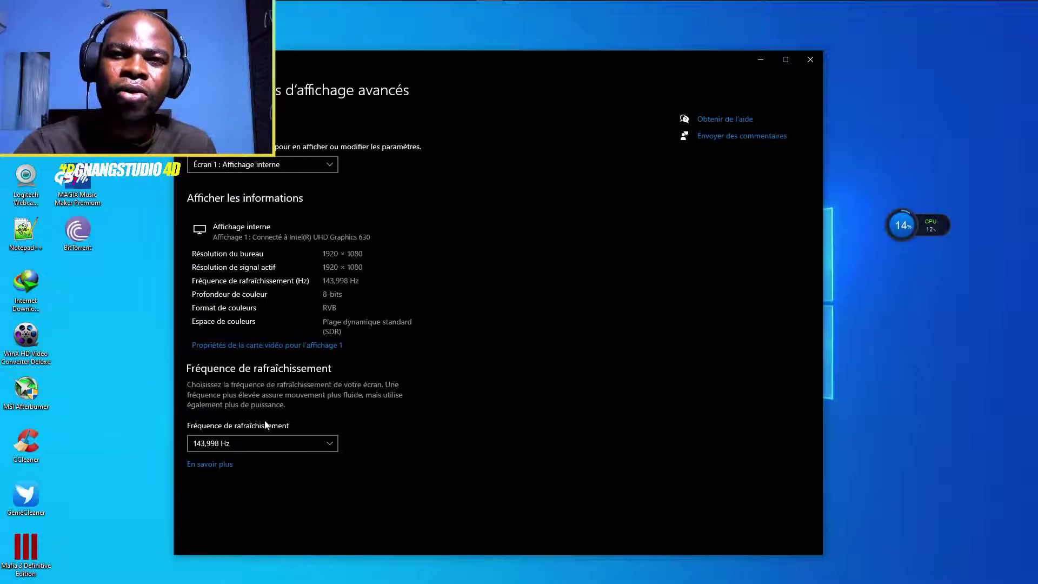
click(263, 441)
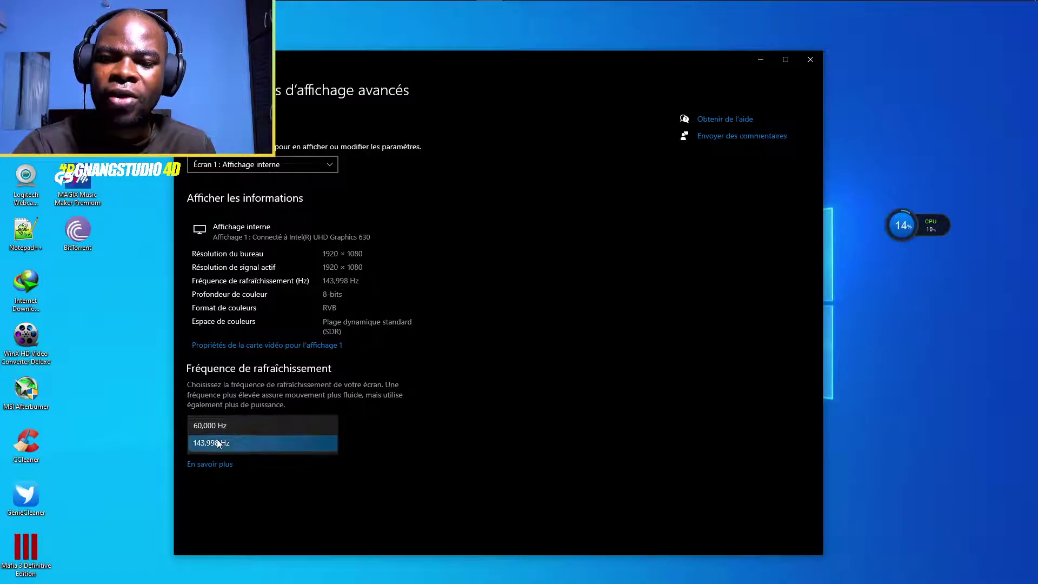
click(259, 457)
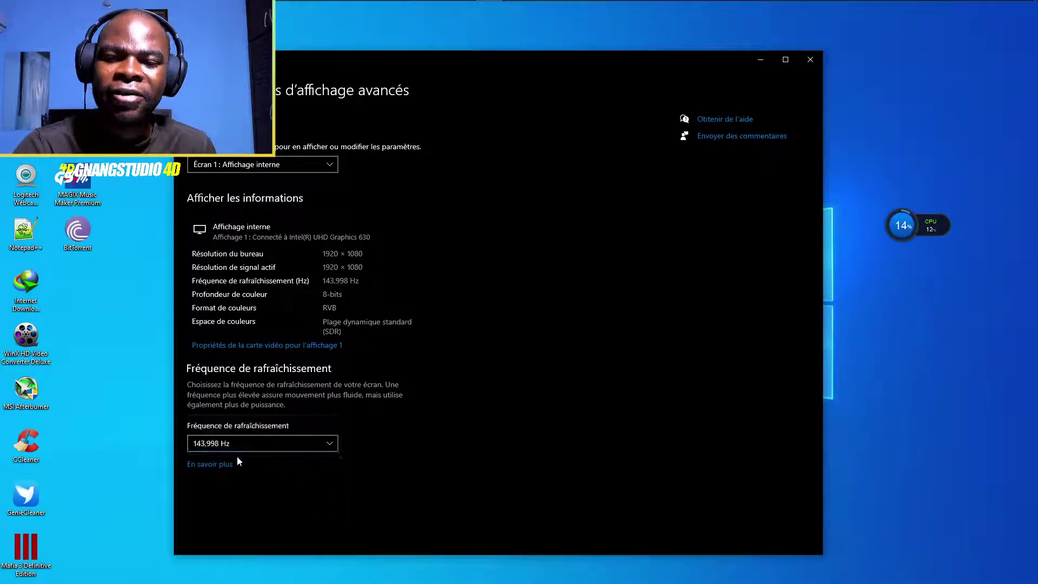
click(259, 445)
click(304, 484)
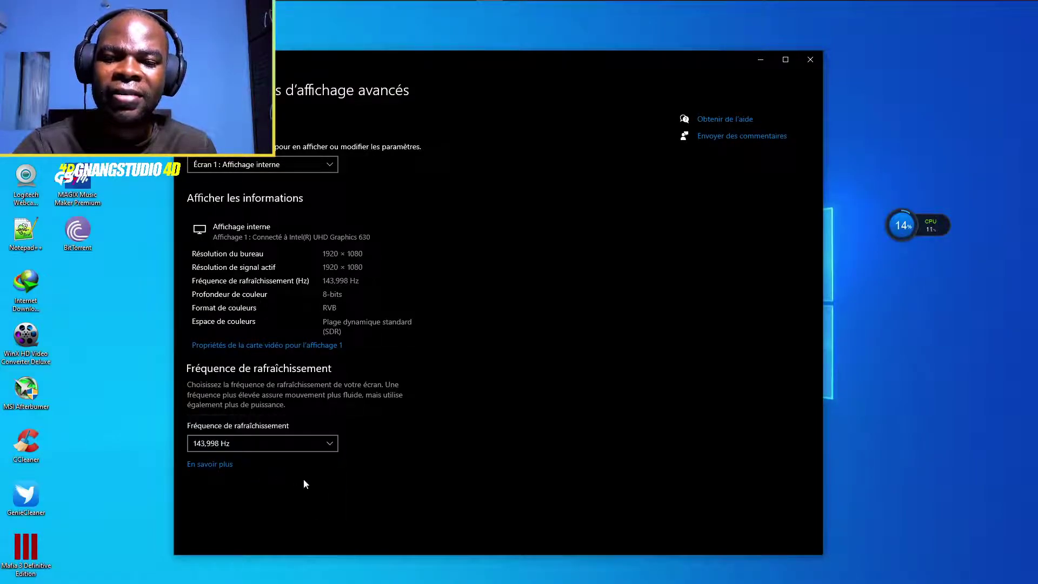
click(317, 443)
click(295, 468)
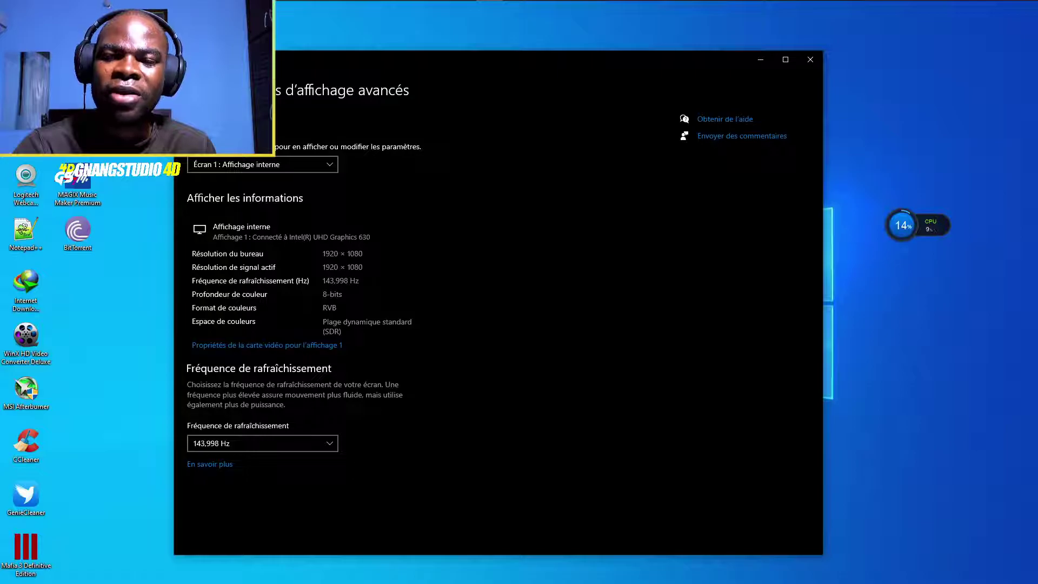
key(super)
scroll(291, 253, up, 2)
scroll(292, 253, up, 3)
scroll(292, 249, up, 1)
scroll(291, 249, down, 2)
scroll(291, 250, up, 2)
click(264, 345)
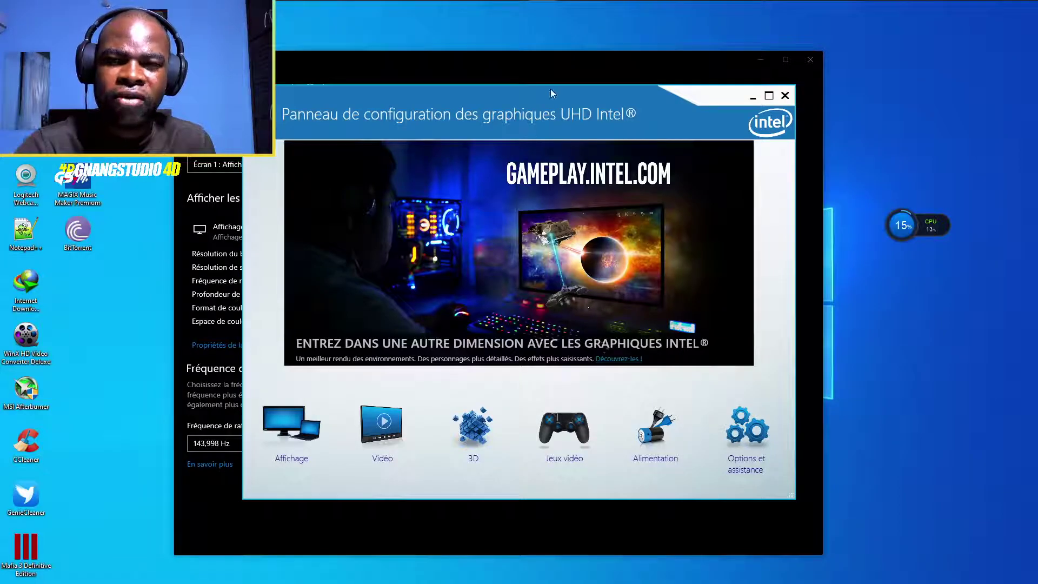
- Open the Intel panel's display settings and keep the refresh rate at 144 Hz
drag(551, 94, 759, 89)
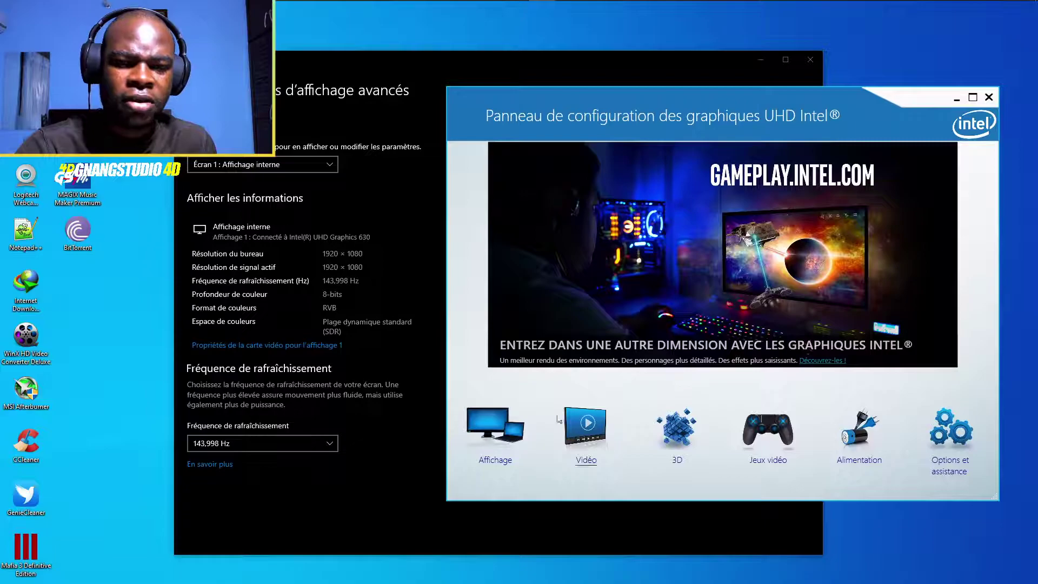
click(512, 446)
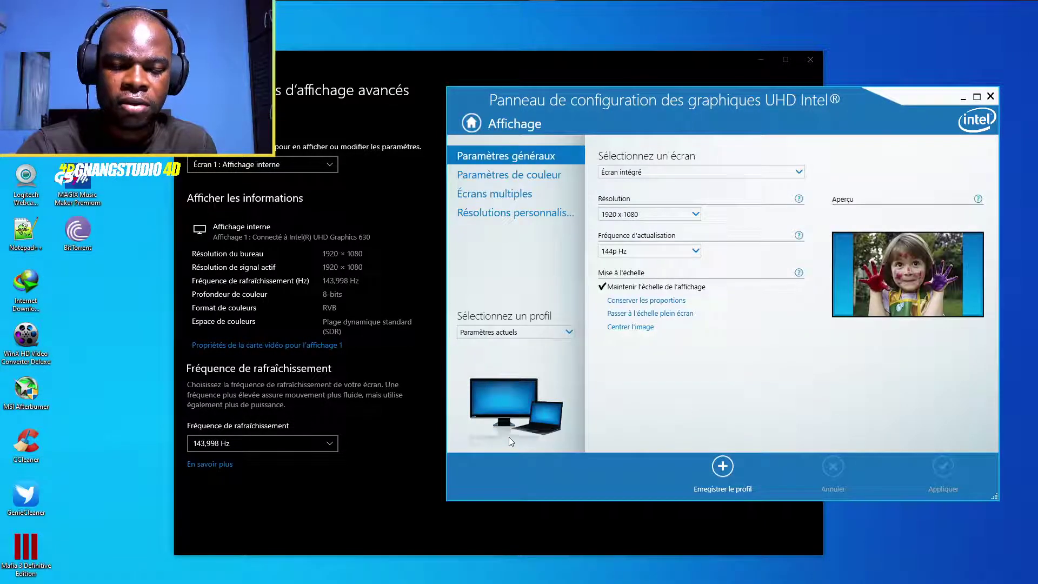
click(638, 259)
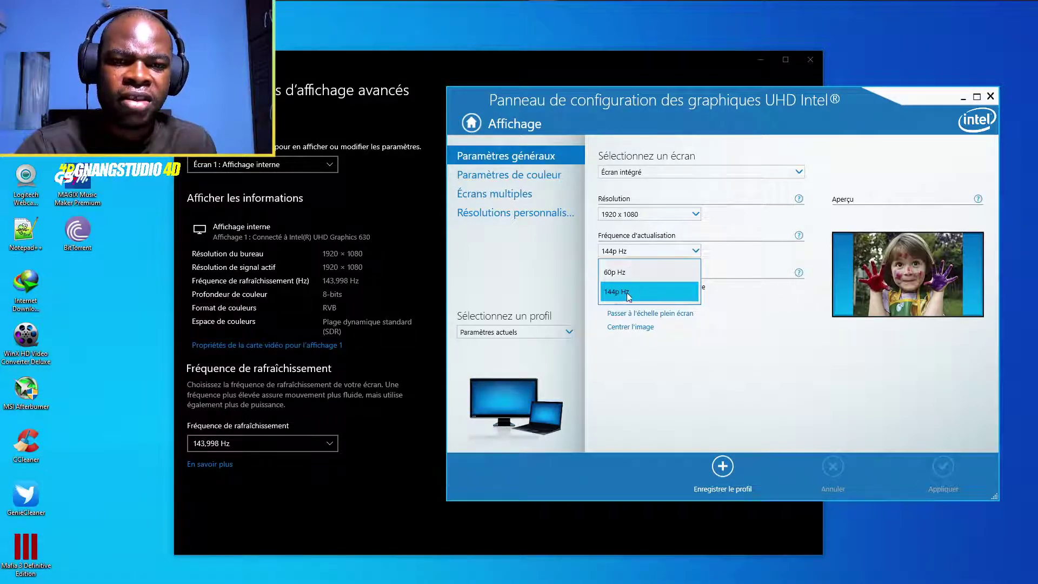
click(627, 293)
click(658, 252)
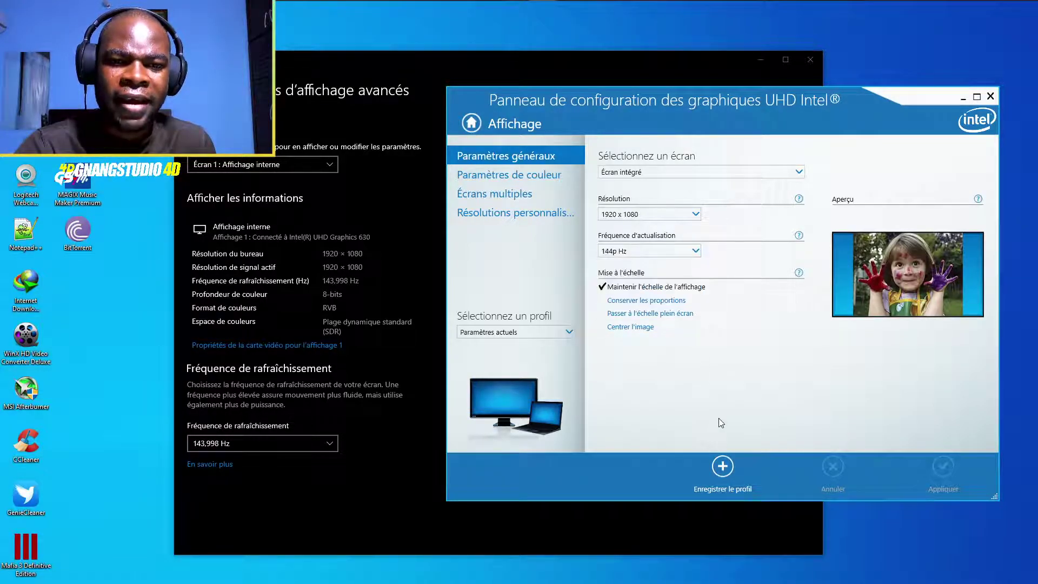
- Set scaling to Centrer l'image, browse the colour and multi-display pages, then return home
click(645, 300)
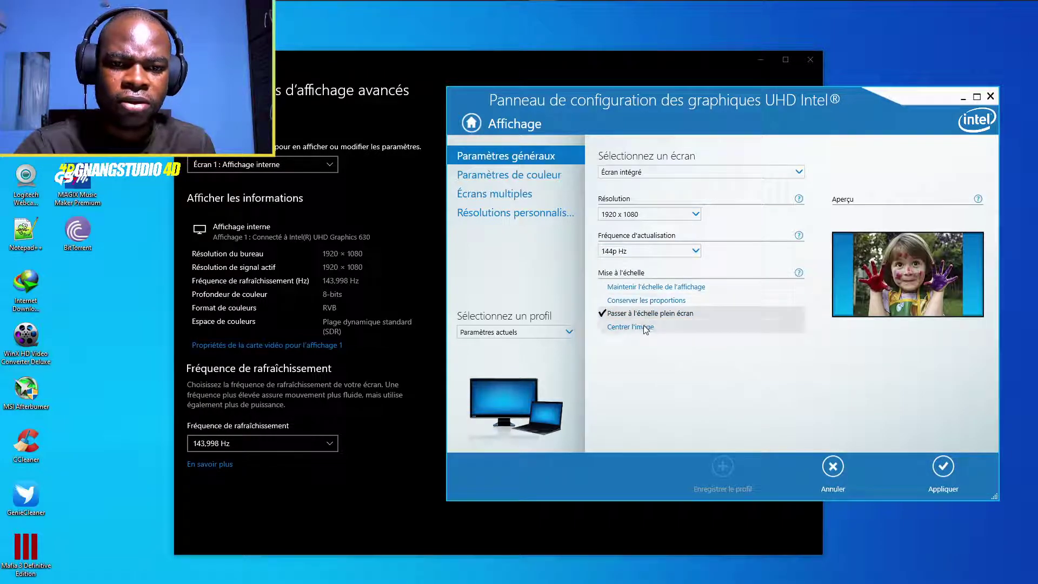
click(645, 326)
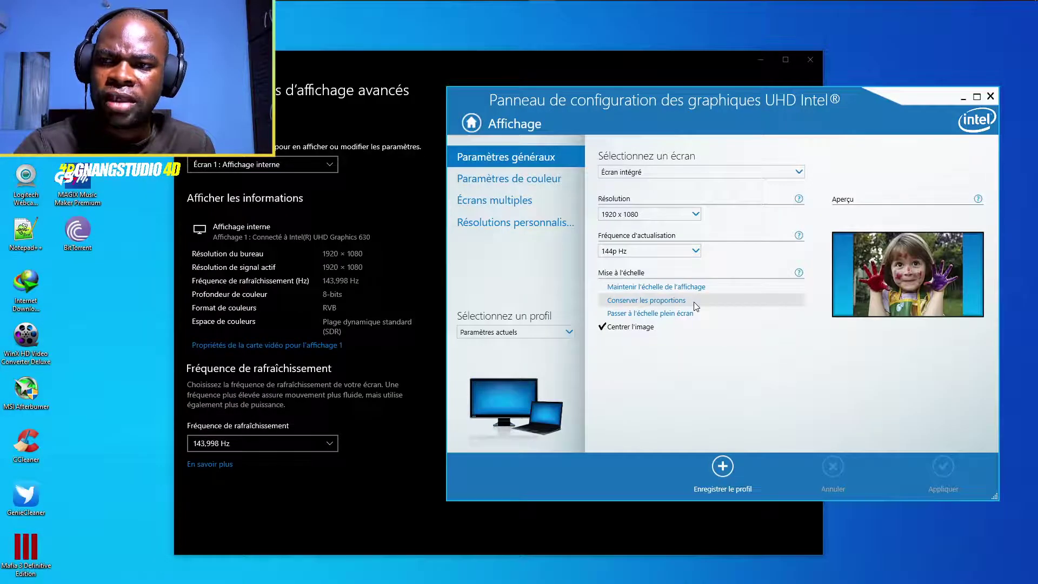
click(552, 186)
click(510, 202)
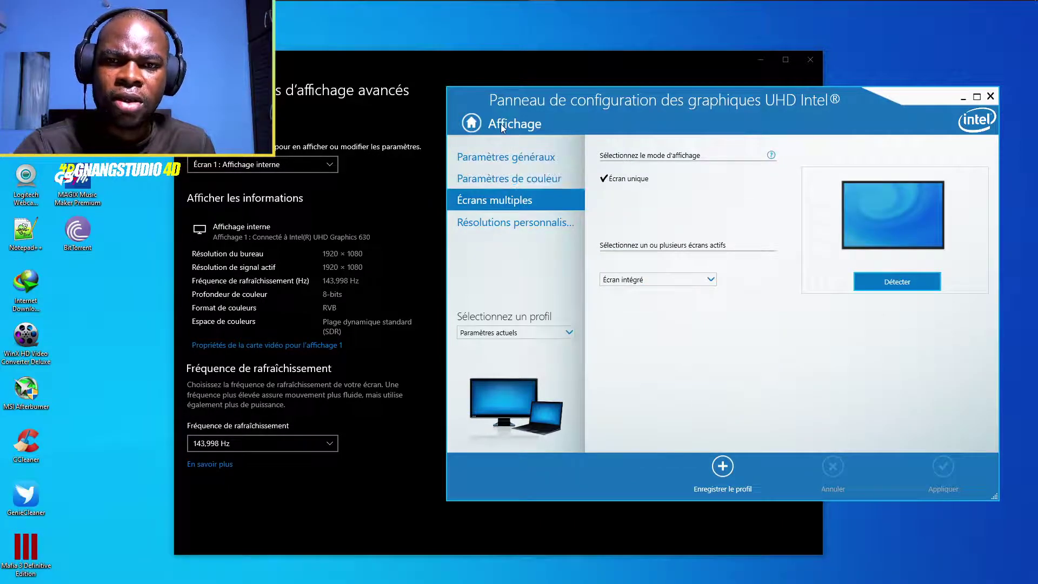
click(478, 125)
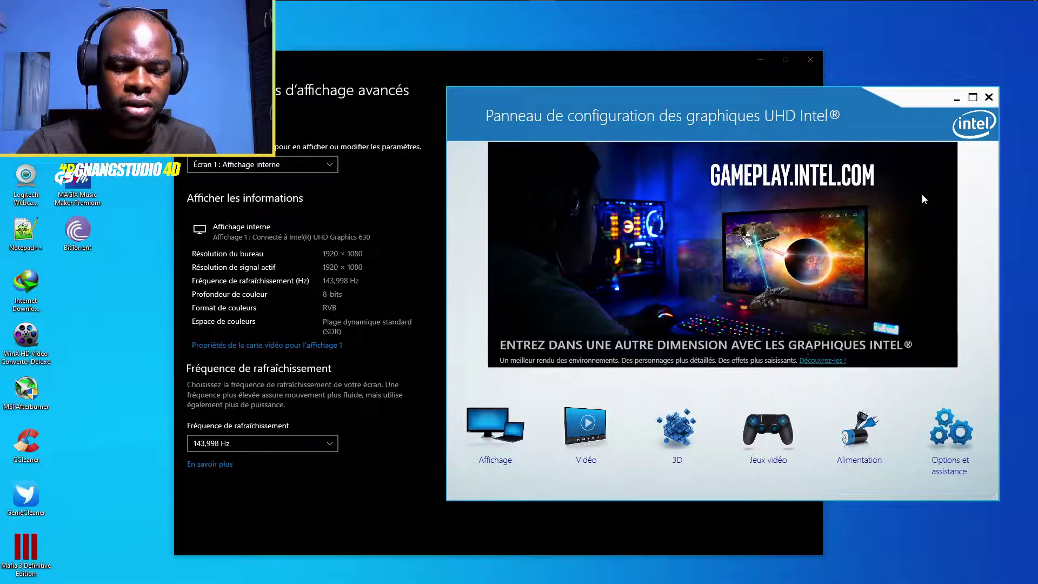
- Close the Intel panel, open Settings' About page and highlight the 32,0 Go RAM
click(990, 98)
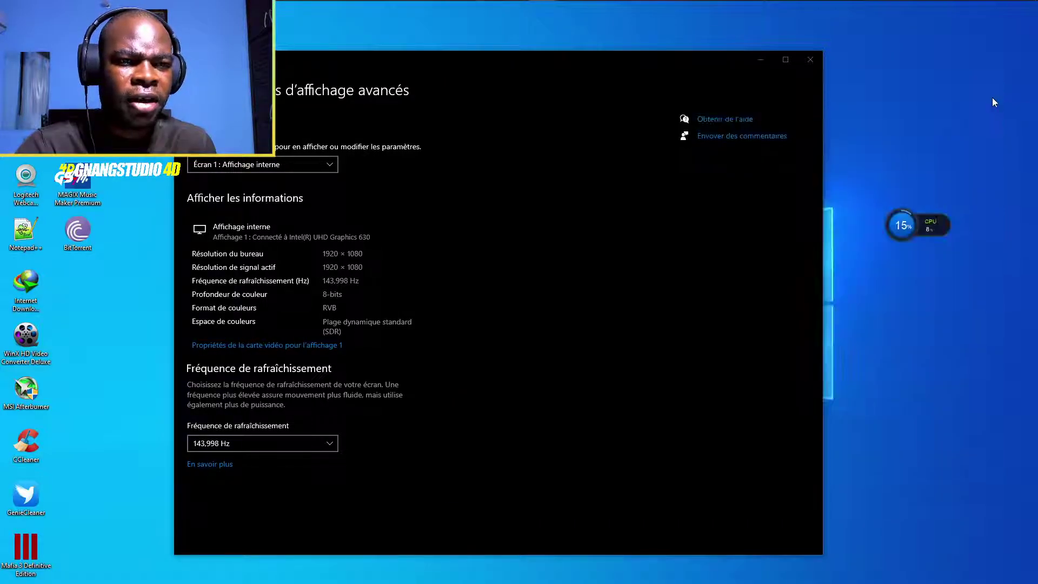
click(13, 10)
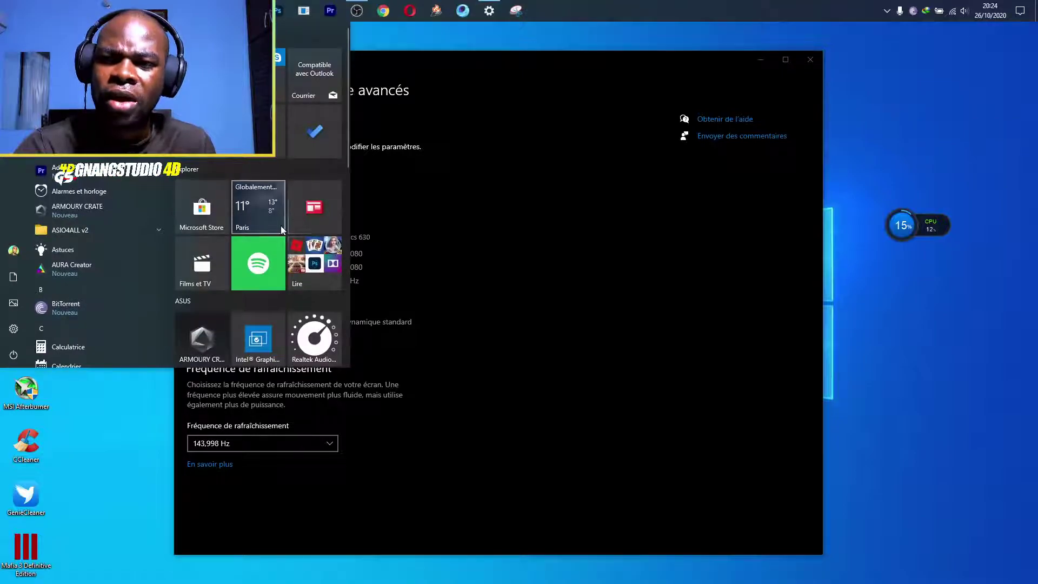
click(695, 352)
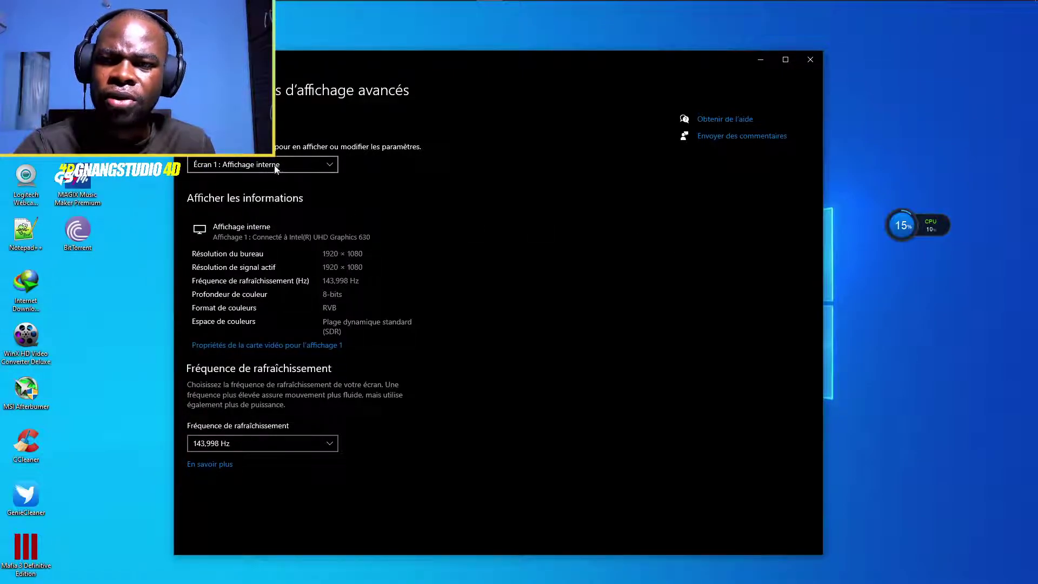
click(189, 60)
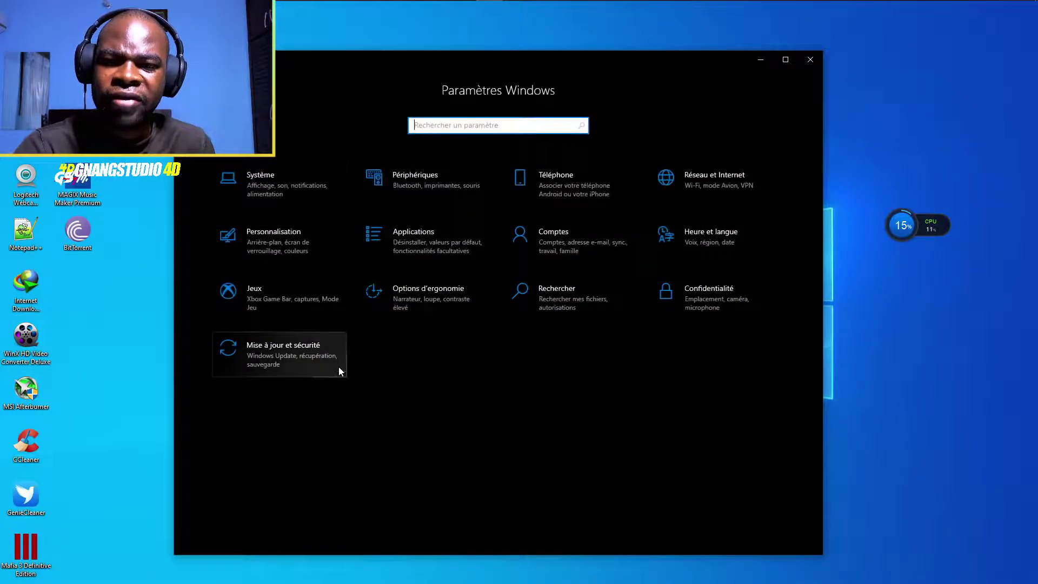
click(262, 190)
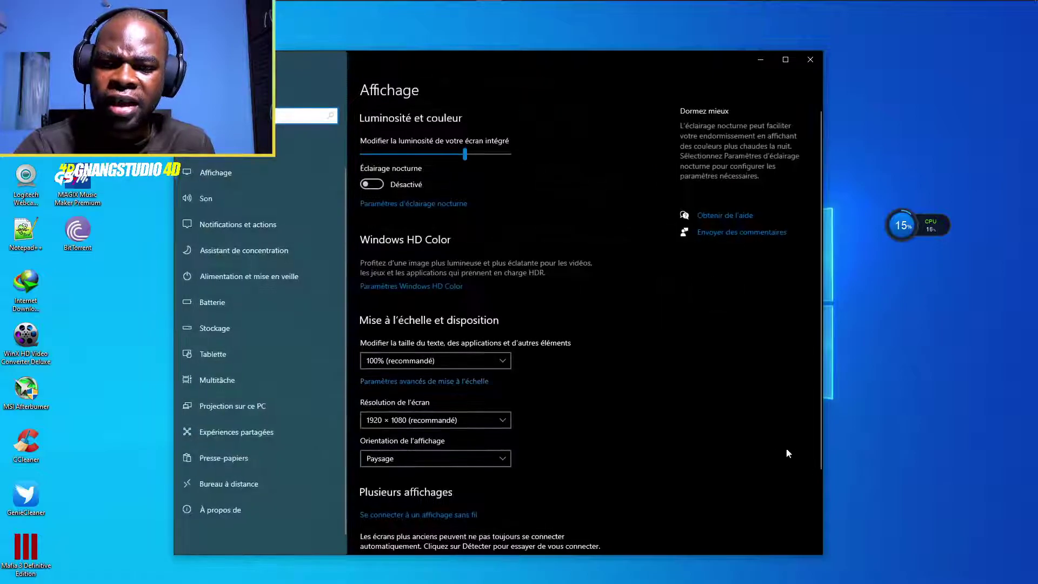
click(239, 510)
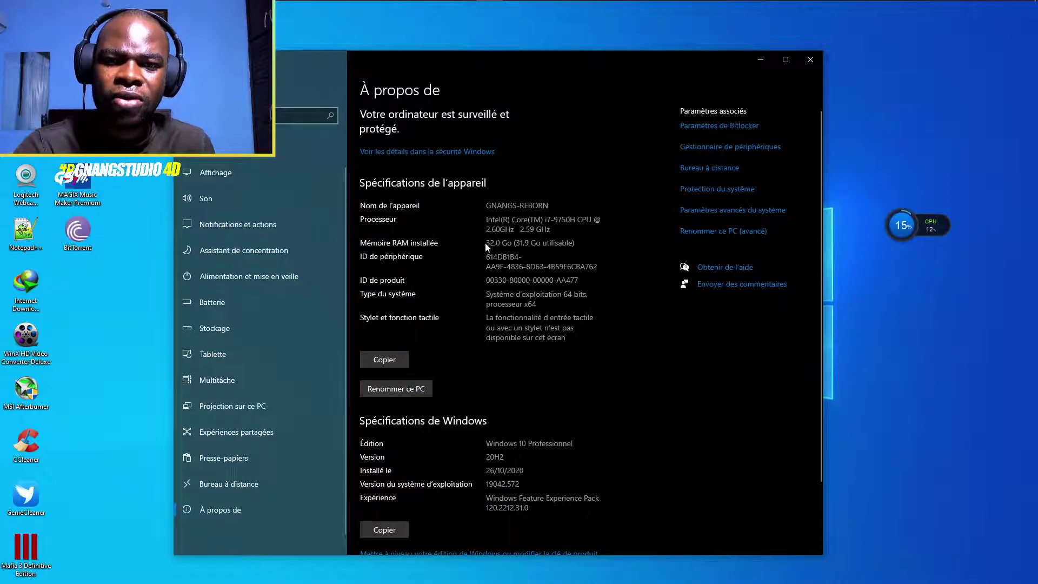
drag(485, 242, 491, 243)
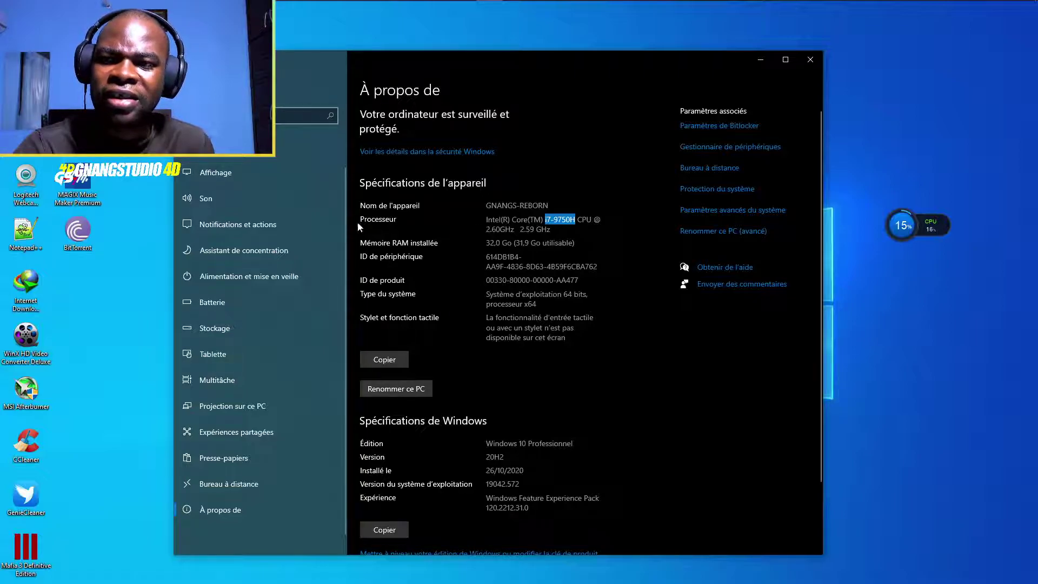
- Open the Windows 10 Start menu to find the NVIDIA Control Panel tile under ASUS
key(super)
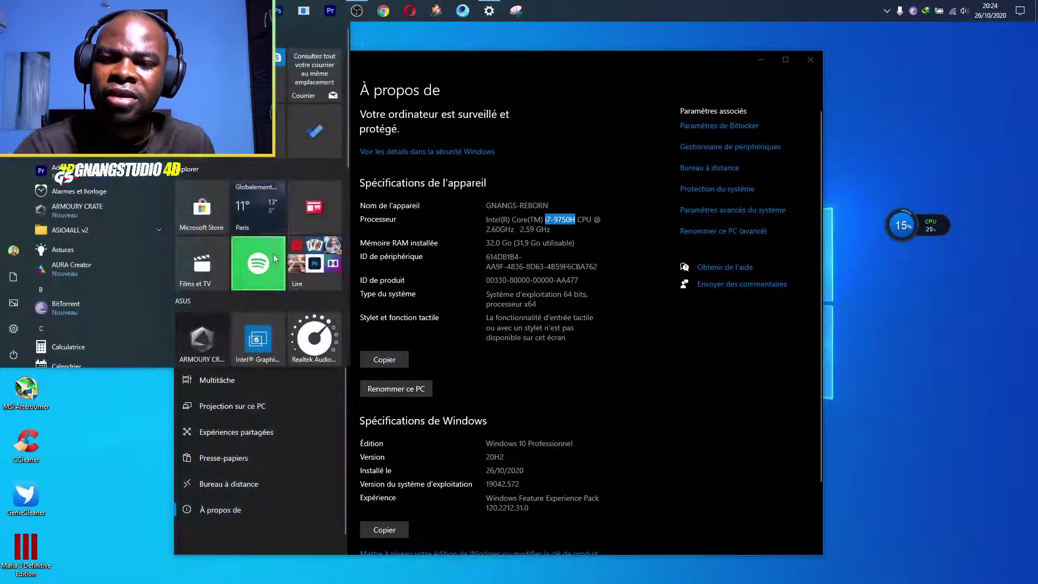
scroll(299, 298, down, 5)
scroll(299, 298, up, 2)
scroll(285, 308, up, 2)
scroll(268, 325, up, 2)
scroll(259, 328, down, 1)
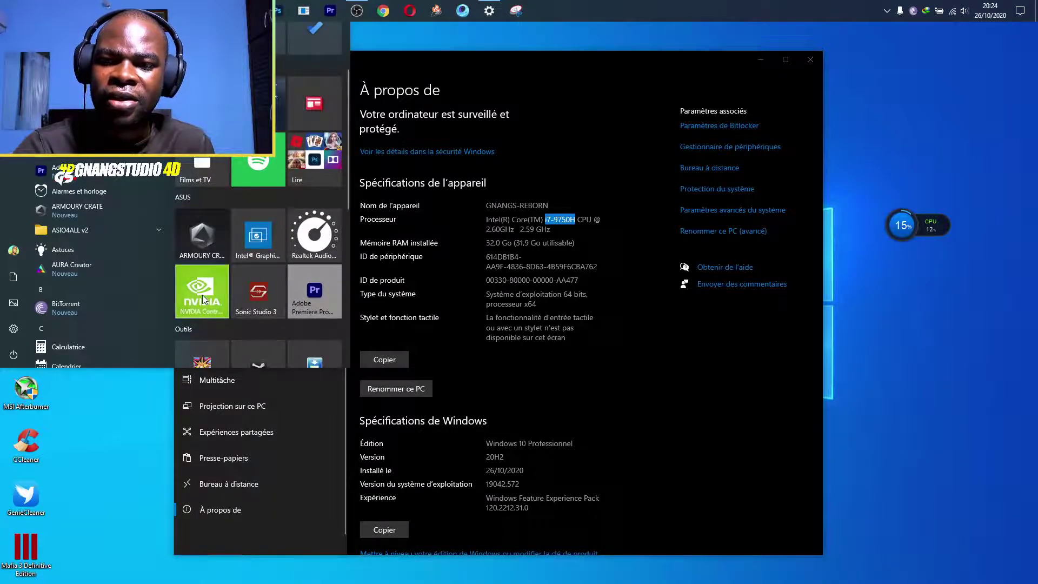
- Launch NVIDIA Control Panel, reposition and widen it, and show its Home page for the GTX 1660 Ti
click(672, 169)
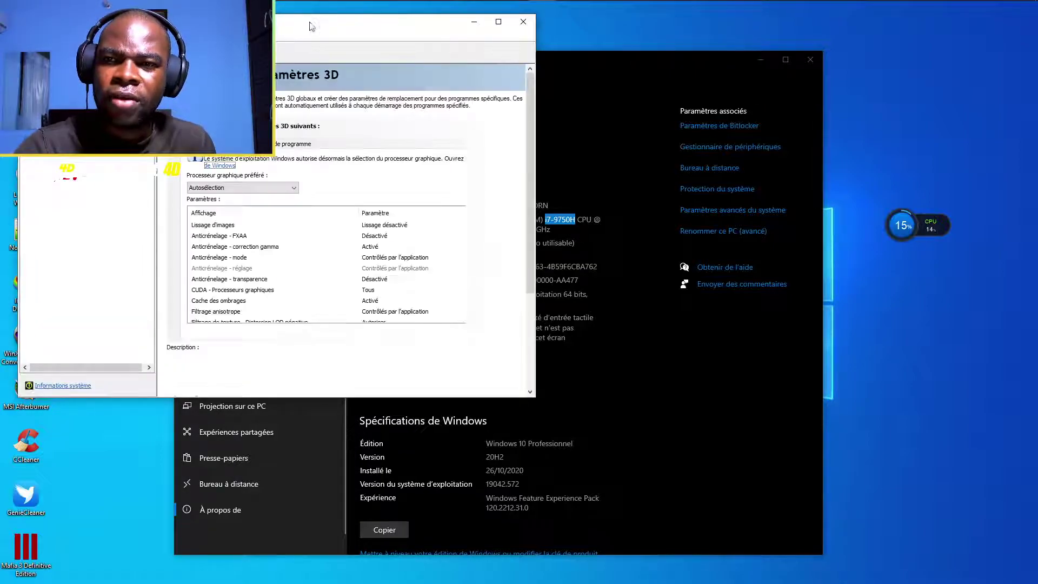
mouse_move(310, 27)
mouse_down()
mouse_move(337, 42)
mouse_move(711, 133)
mouse_up()
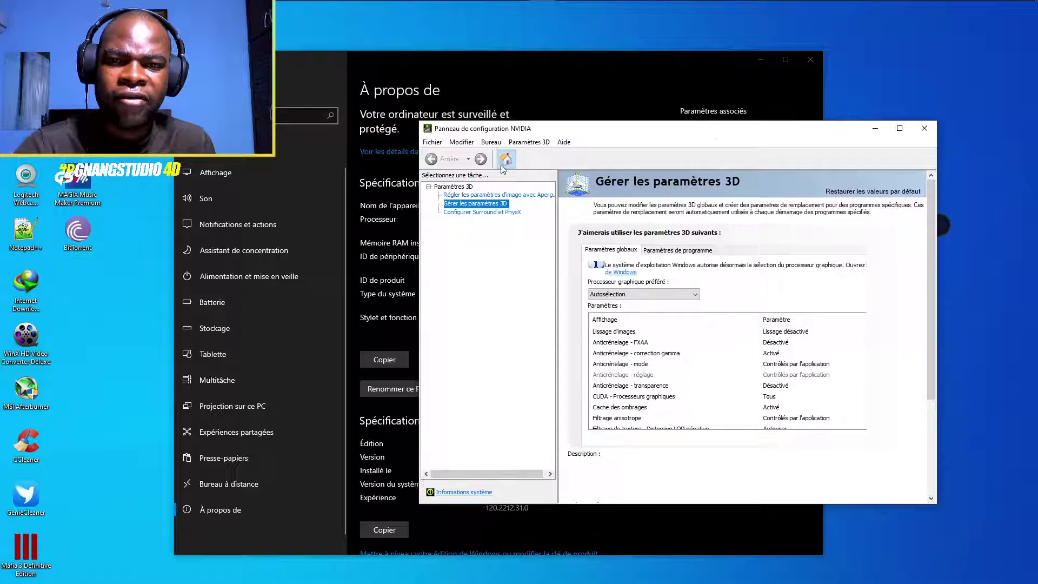
click(503, 160)
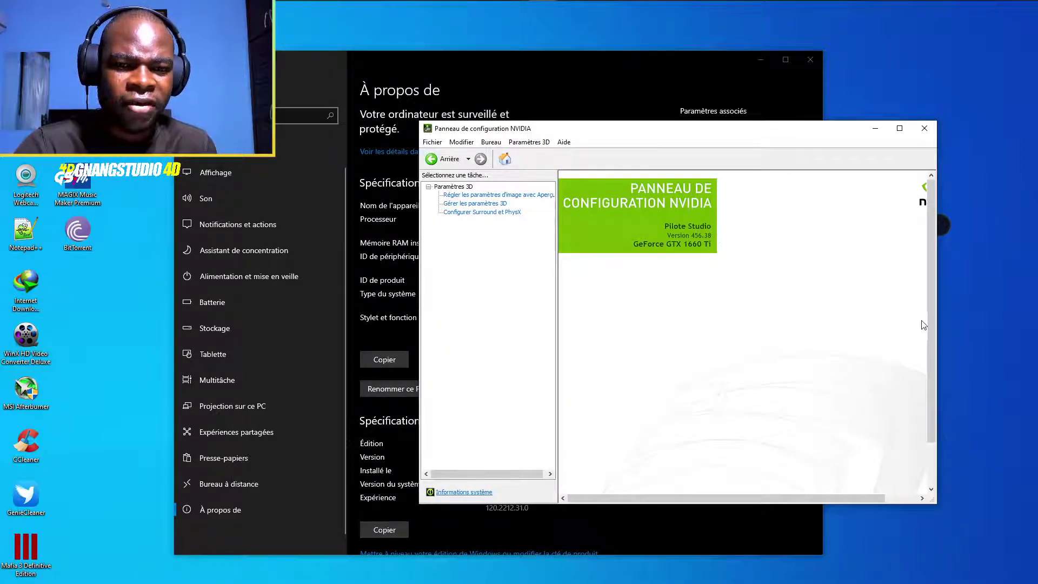
drag(420, 321, 366, 320)
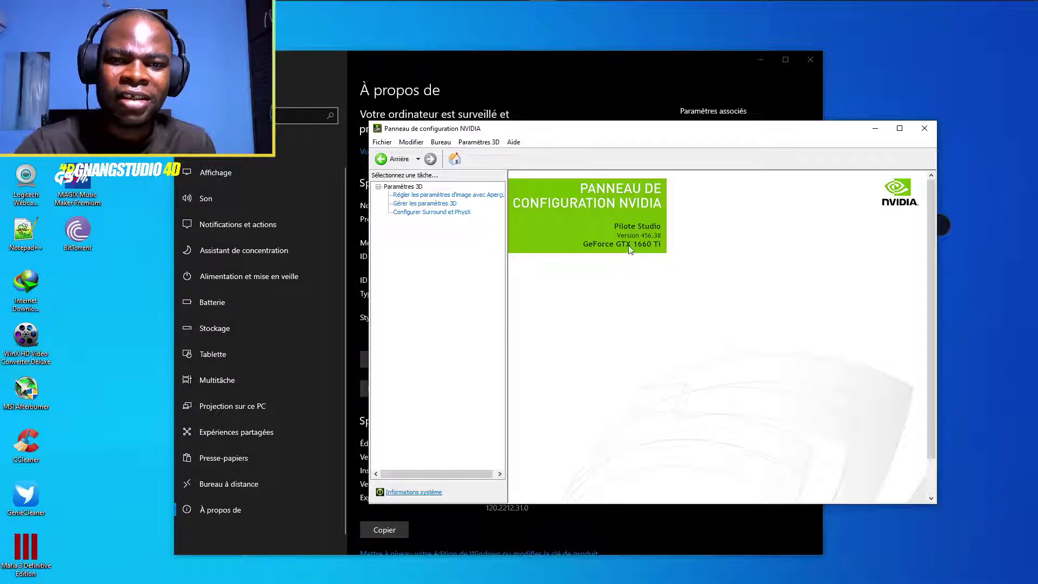
right_click(17, 11)
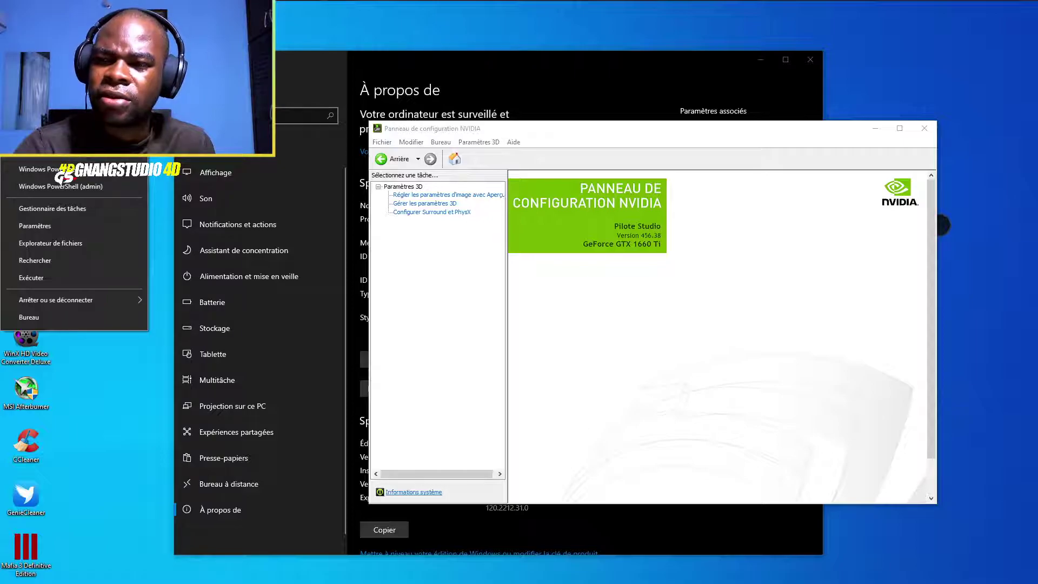
key(Escape)
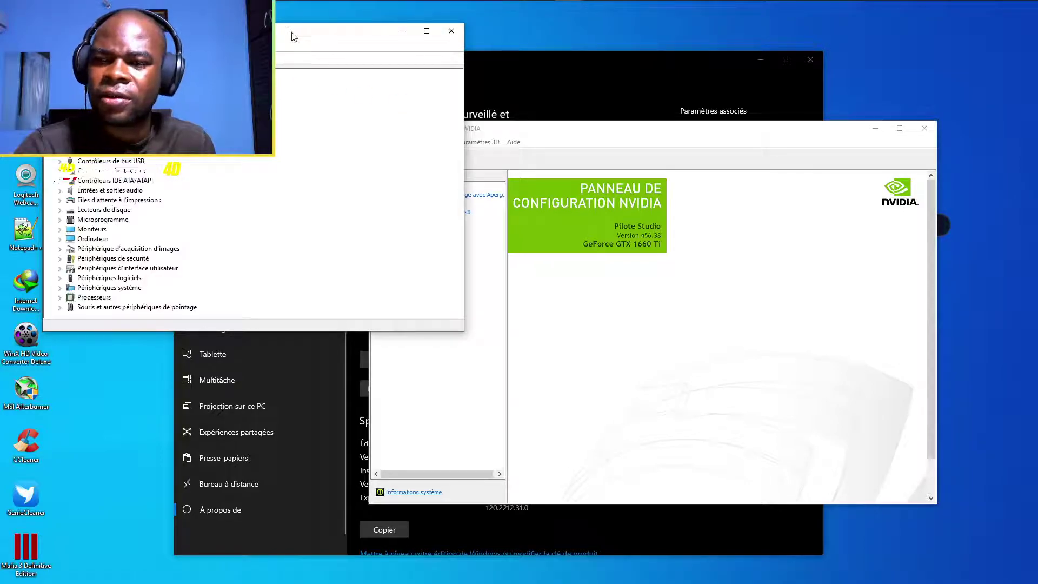
mouse_move(291, 32)
mouse_down()
mouse_move(605, 65)
mouse_move(625, 33)
mouse_up()
drag(565, 331, 563, 348)
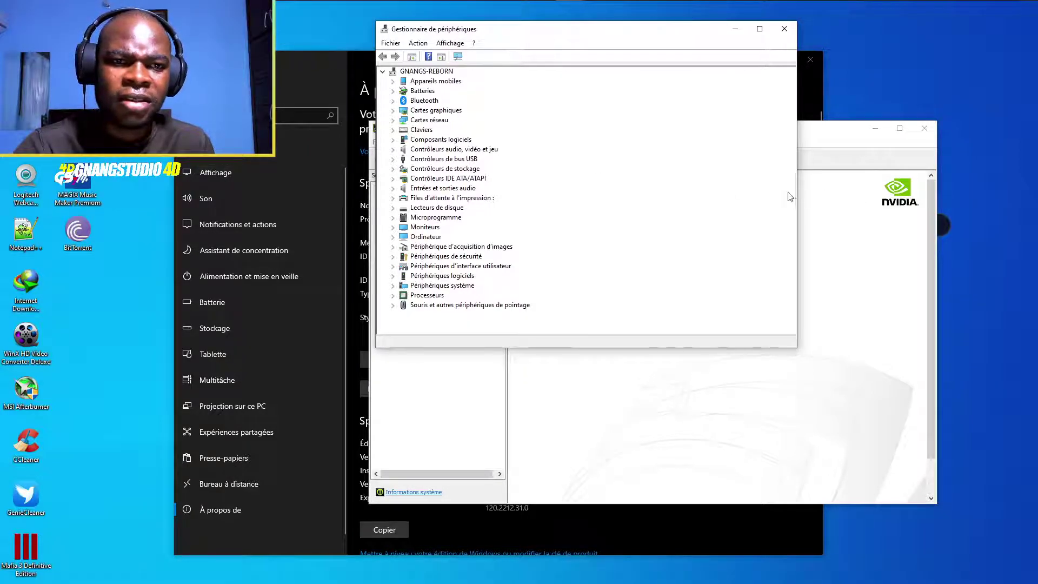
drag(791, 189, 555, 196)
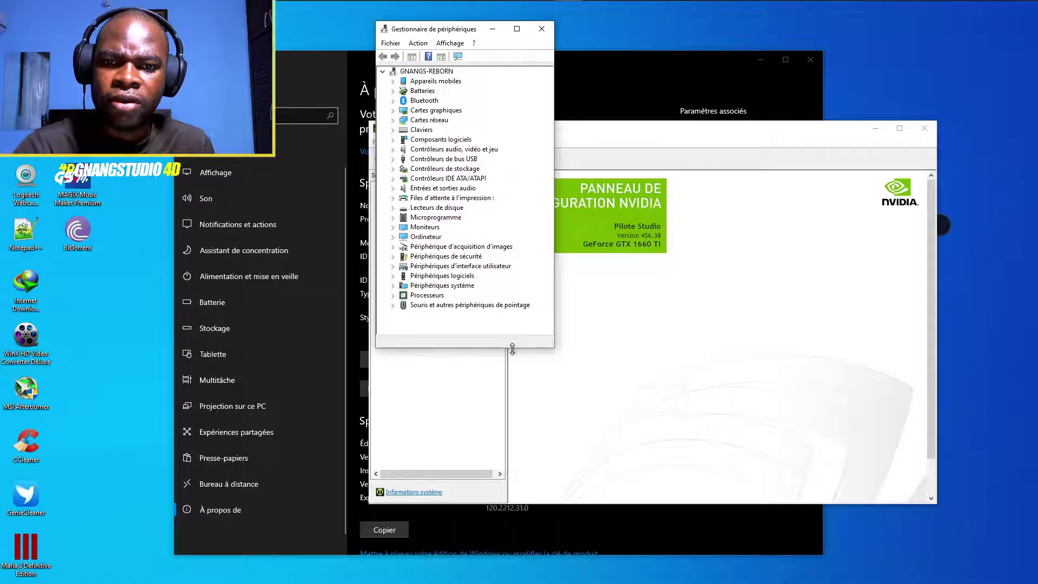
mouse_move(513, 347)
mouse_down()
mouse_move(508, 415)
mouse_move(508, 401)
mouse_up()
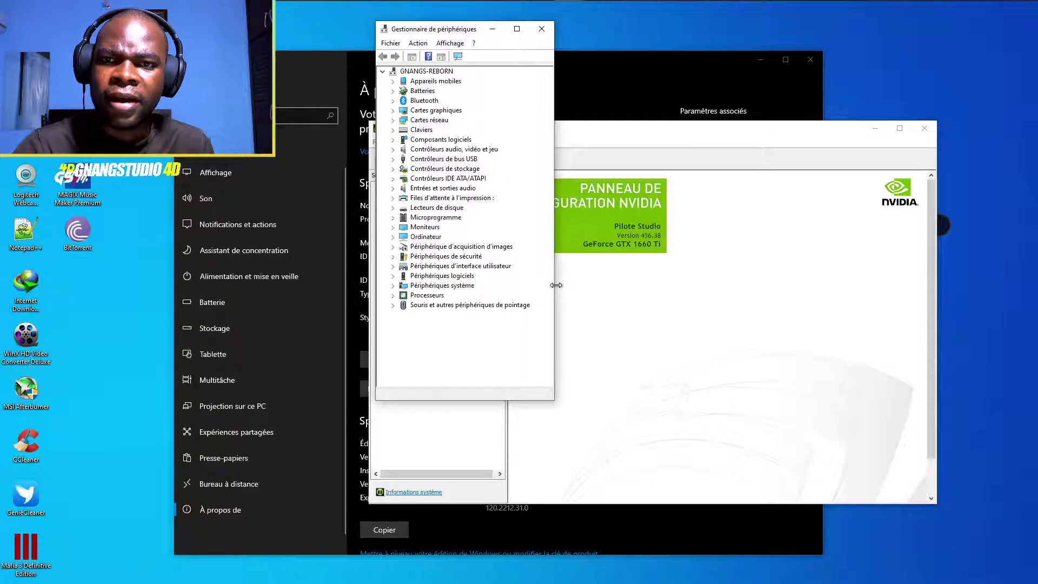
mouse_move(475, 34)
mouse_down()
mouse_move(260, 160)
mouse_move(220, 172)
mouse_up()
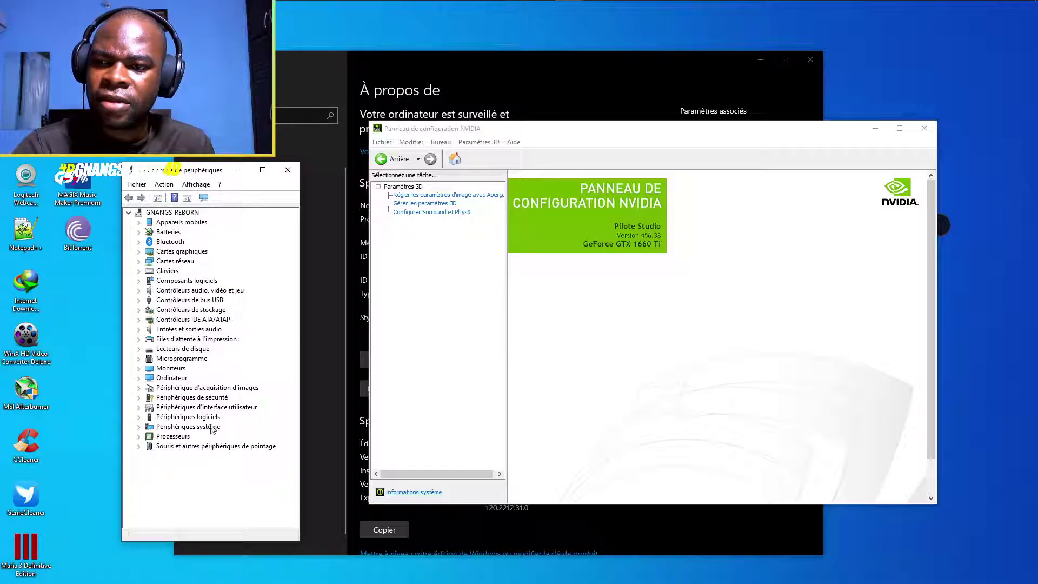
click(139, 252)
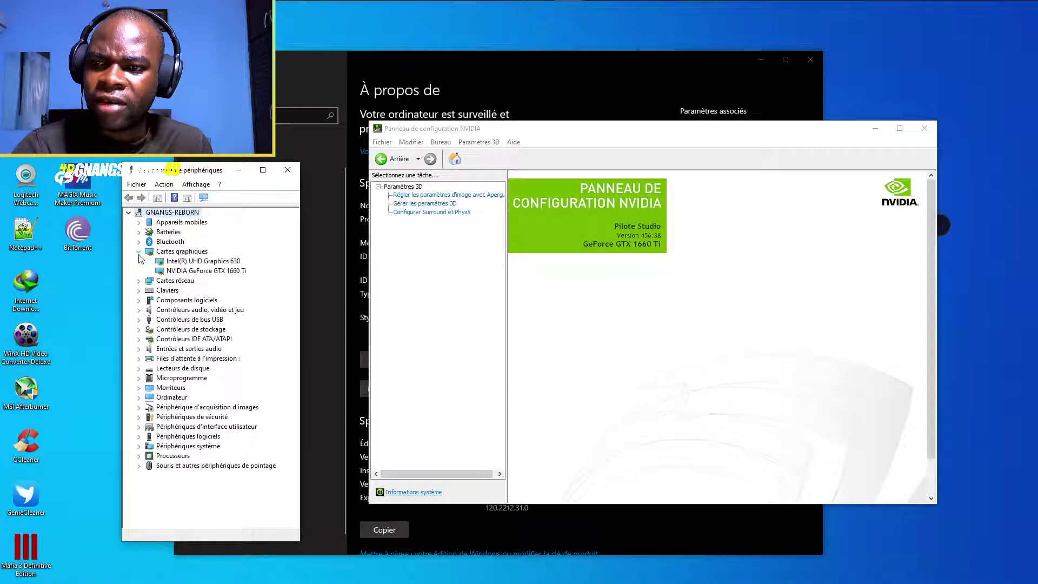
click(195, 264)
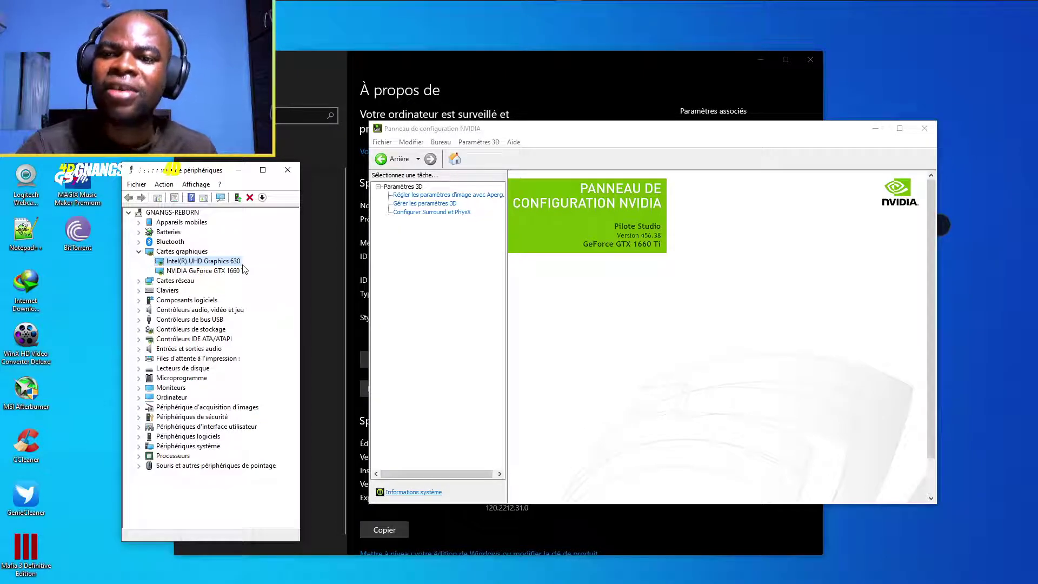
click(205, 271)
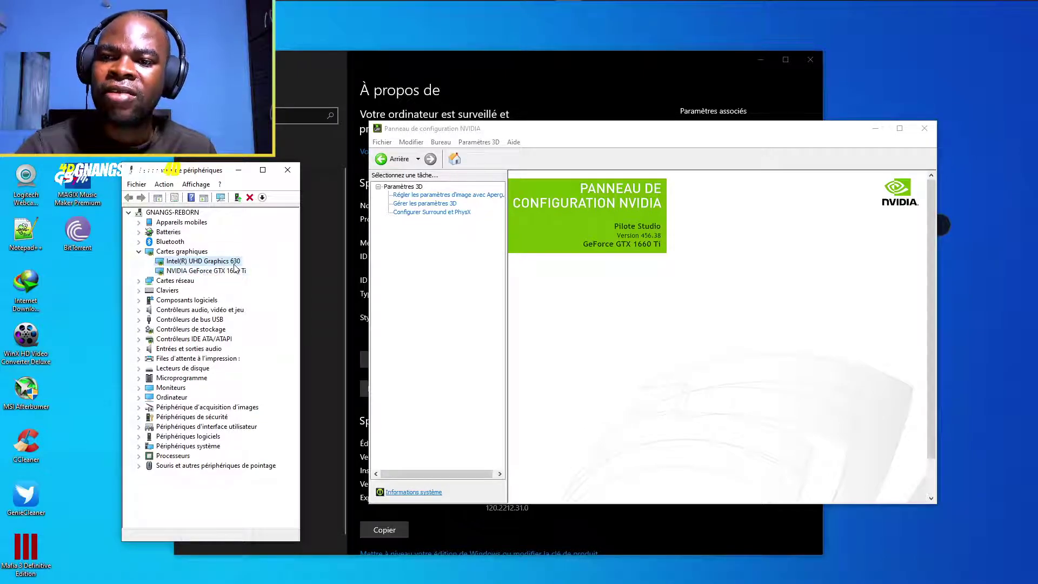
click(231, 271)
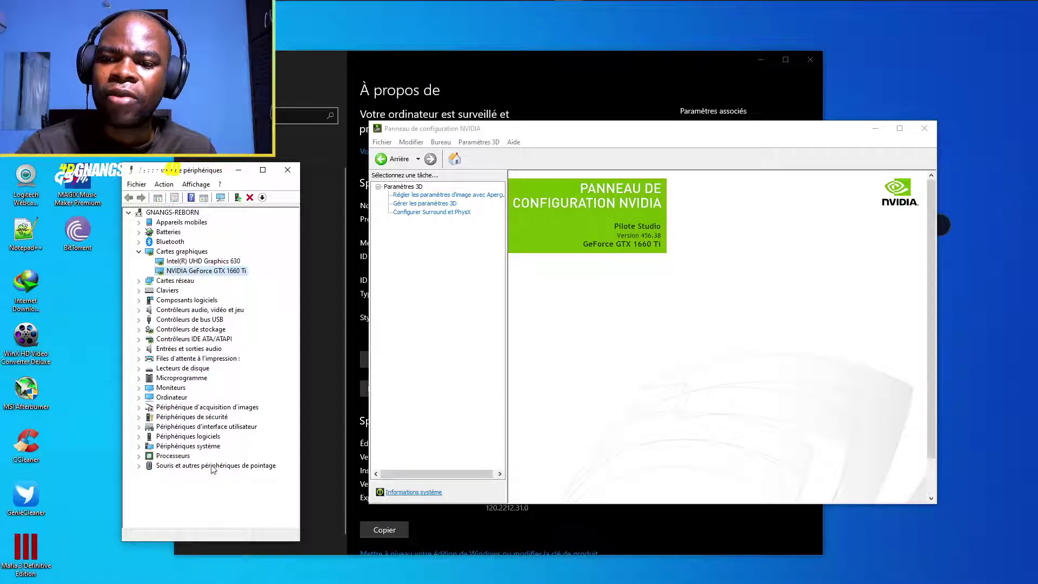
click(138, 457)
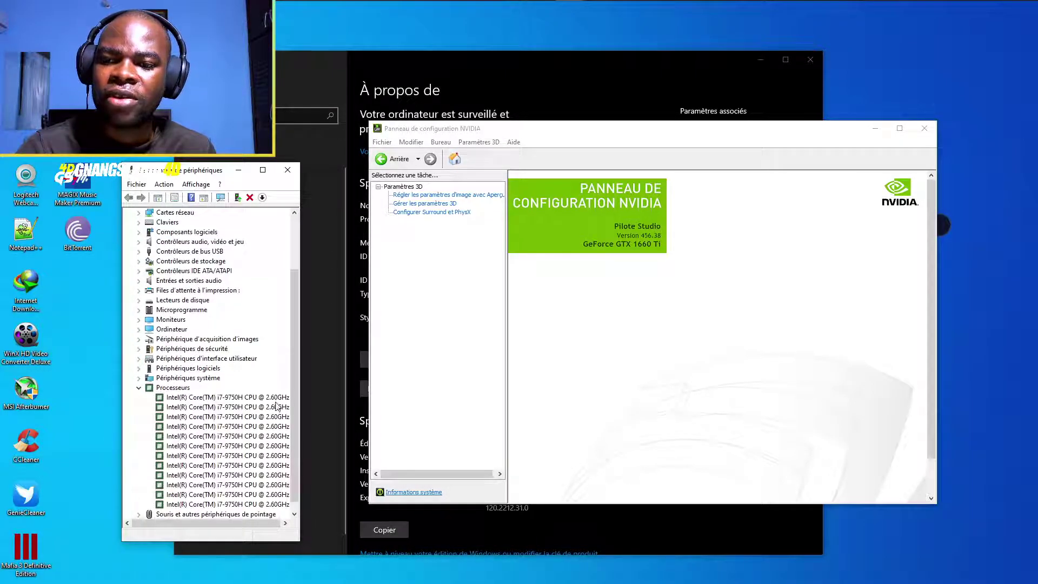
drag(299, 388, 318, 388)
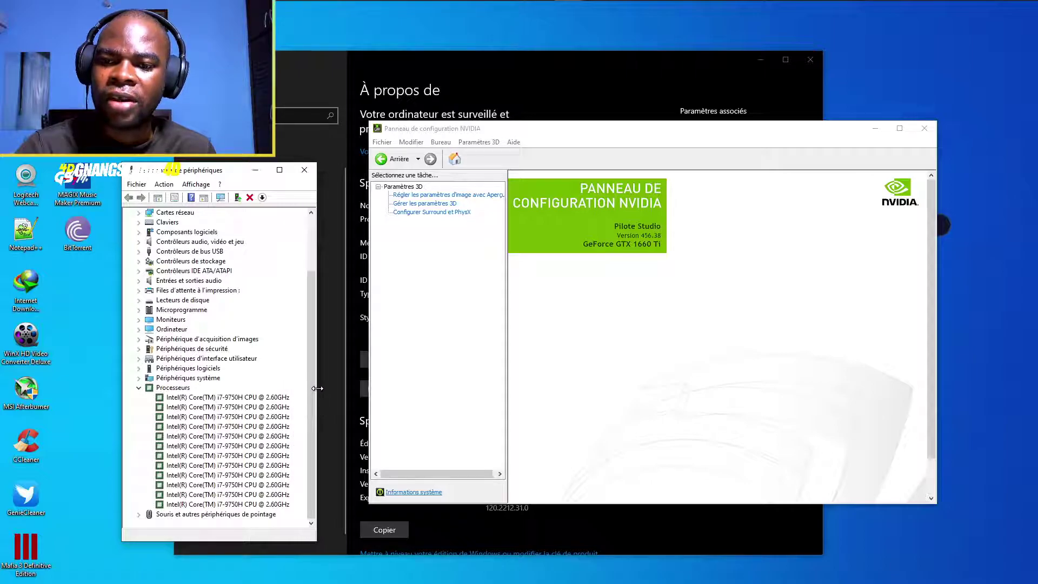
click(228, 397)
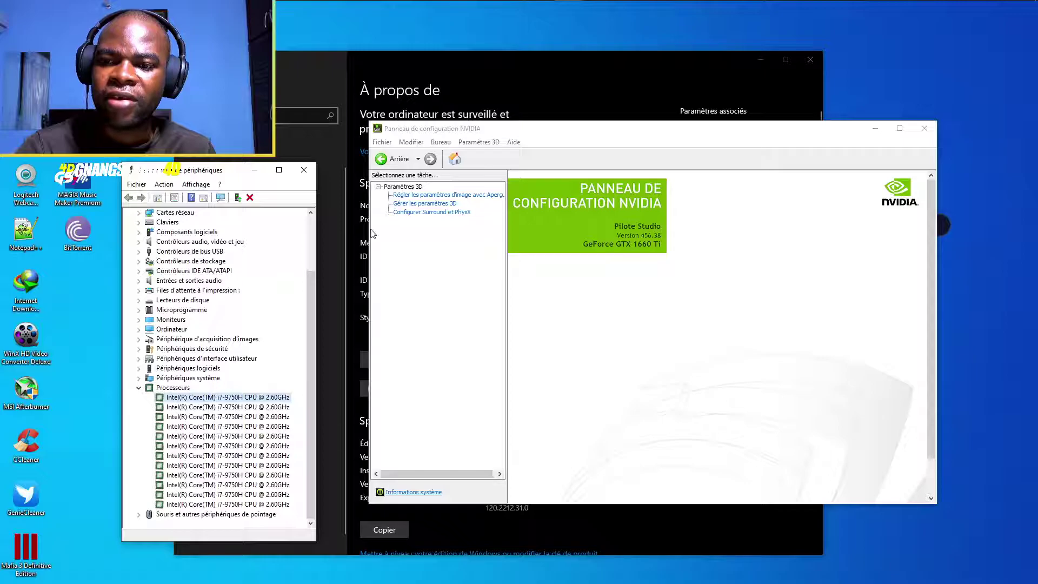
- Close Device Manager and open the program list under Manage 3D settings > Program settings
click(304, 170)
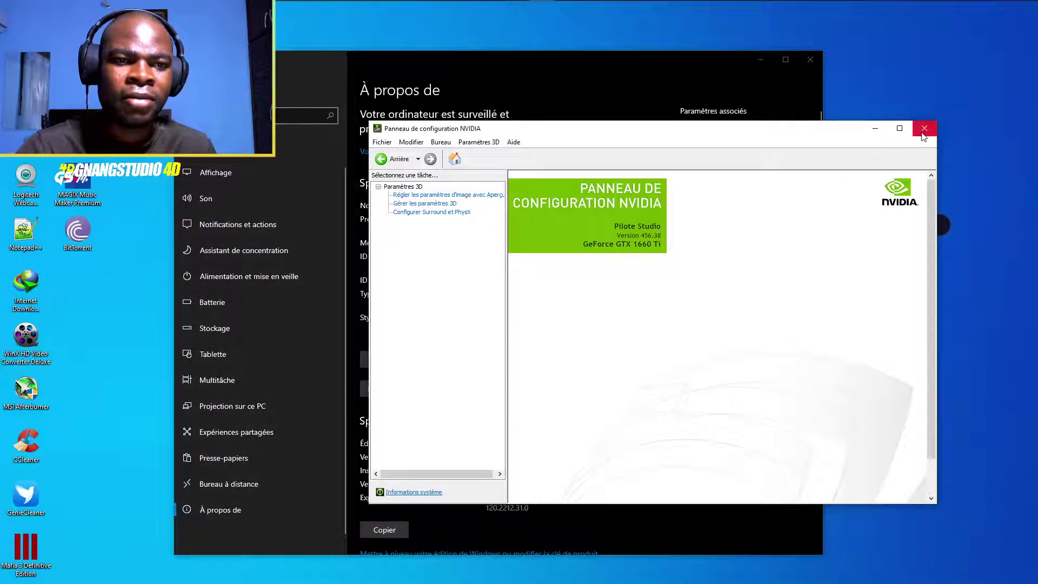
click(443, 203)
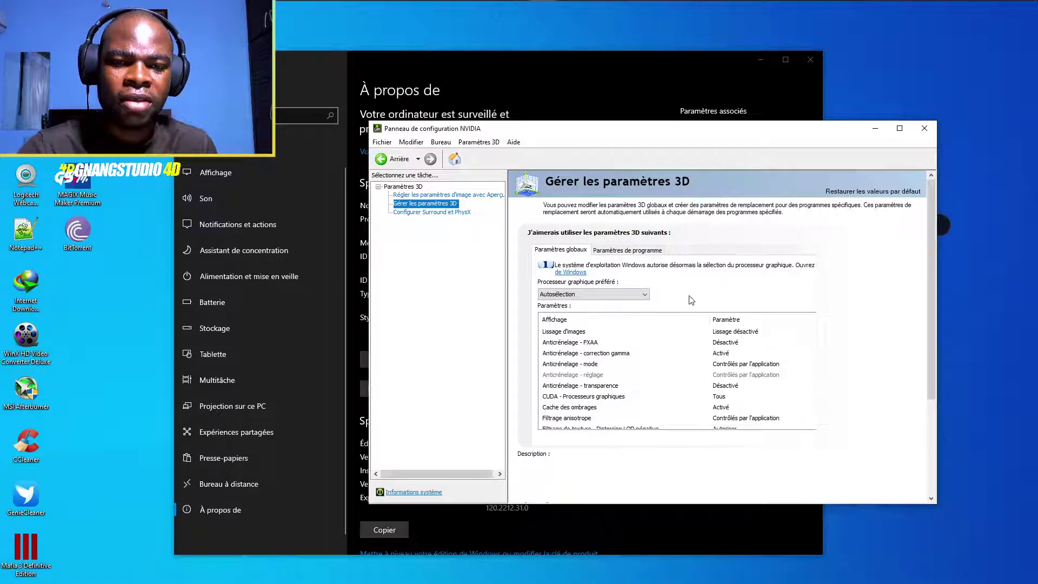
mouse_move(593, 288)
click(621, 251)
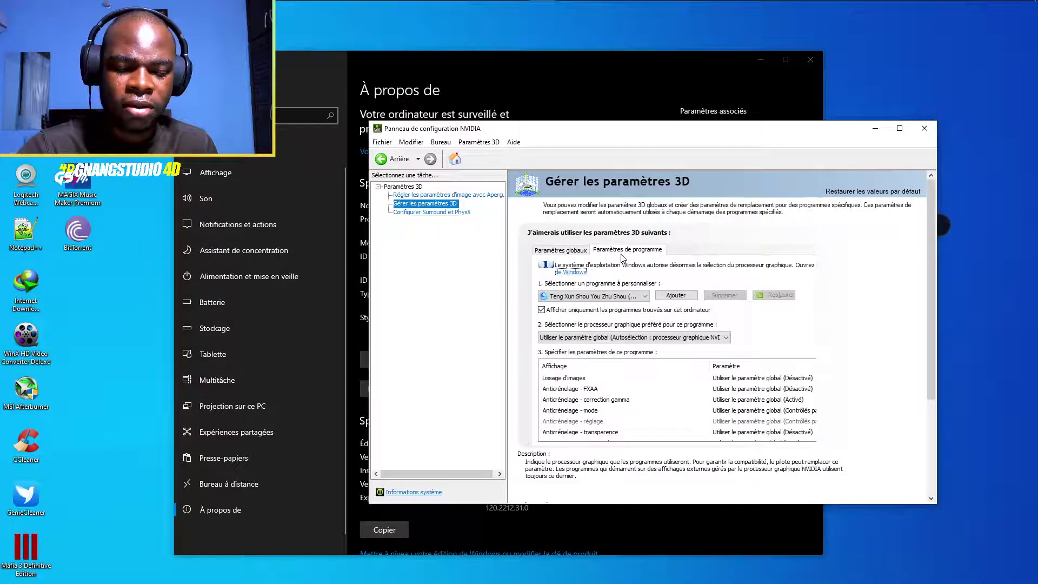
click(617, 296)
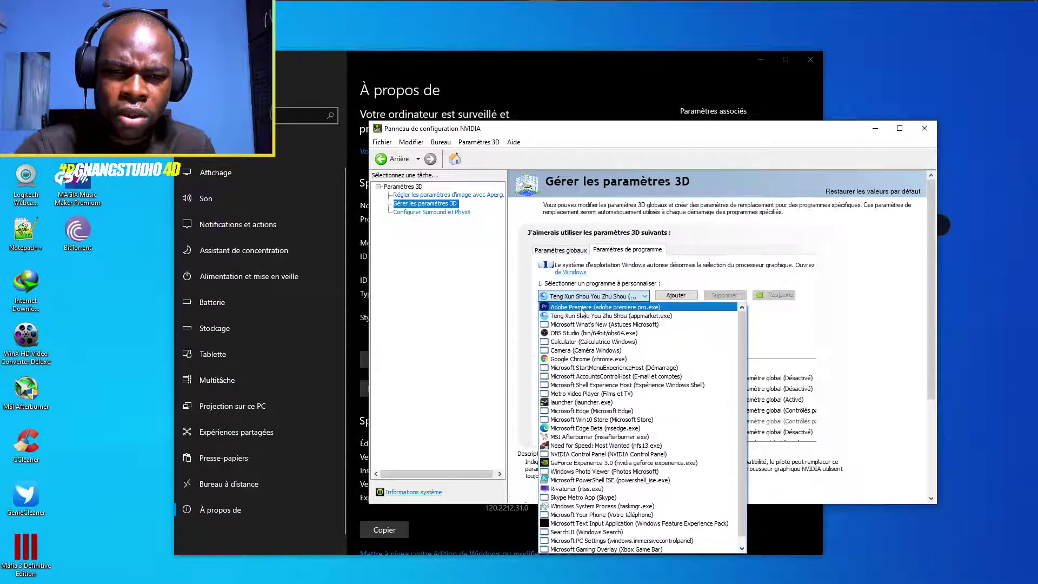
scroll(600, 516, down, 1)
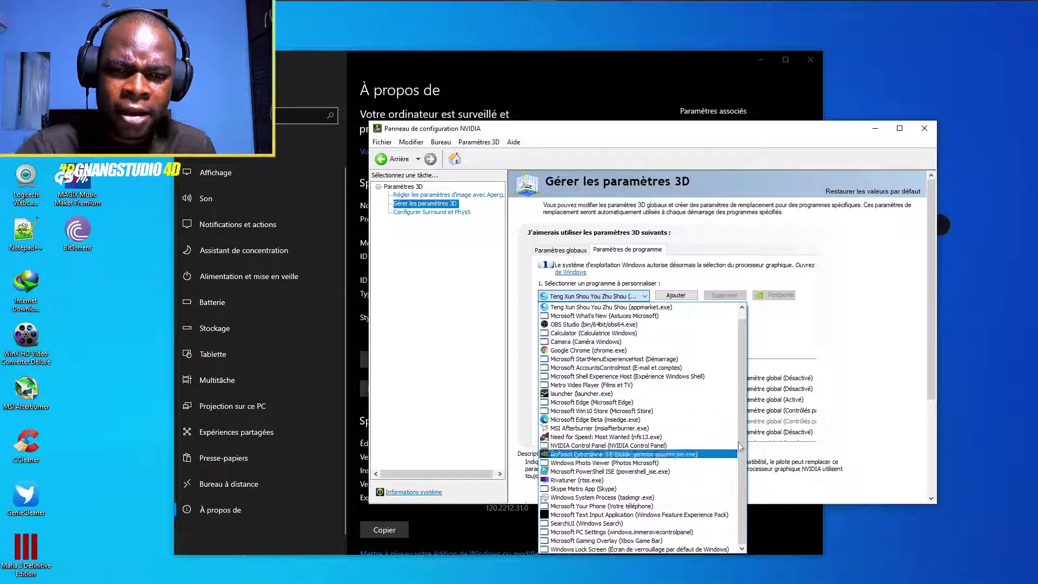
scroll(665, 411, up, 1)
click(836, 334)
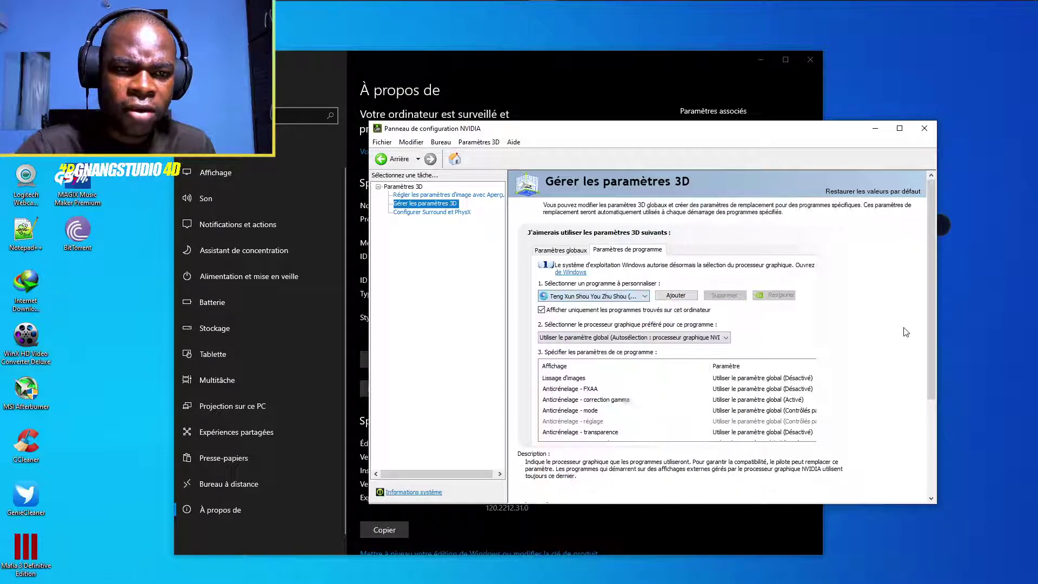
- Add Adobe Photoshop 2020 as a customised program
click(688, 297)
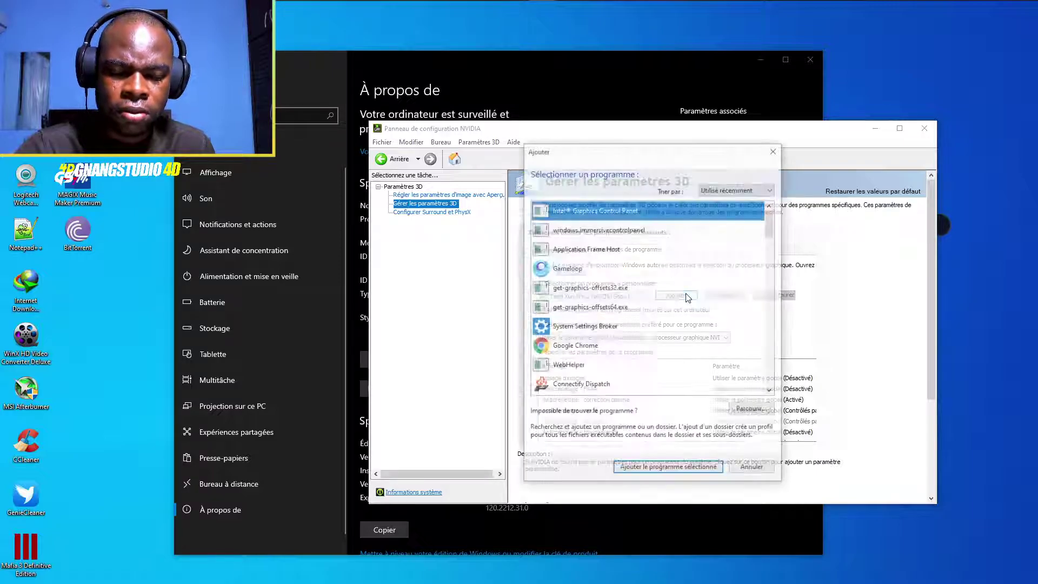
scroll(621, 365, down, 4)
scroll(625, 361, up, 2)
scroll(625, 361, up, 2)
scroll(627, 358, down, 2)
scroll(627, 358, down, 2)
scroll(627, 358, down, 2)
scroll(627, 358, down, 2)
scroll(627, 358, down, 2)
scroll(627, 357, up, 1)
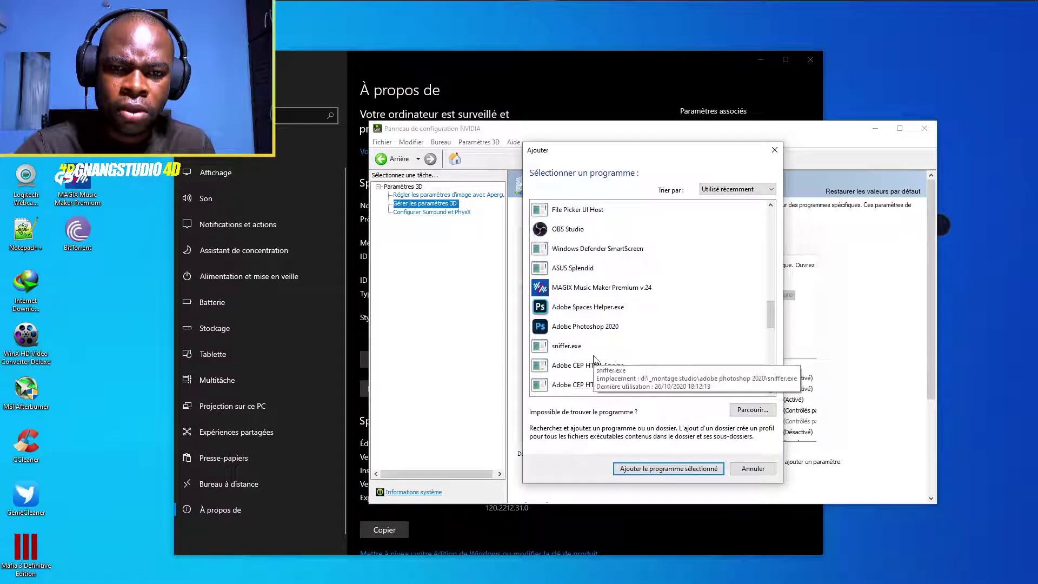
click(604, 329)
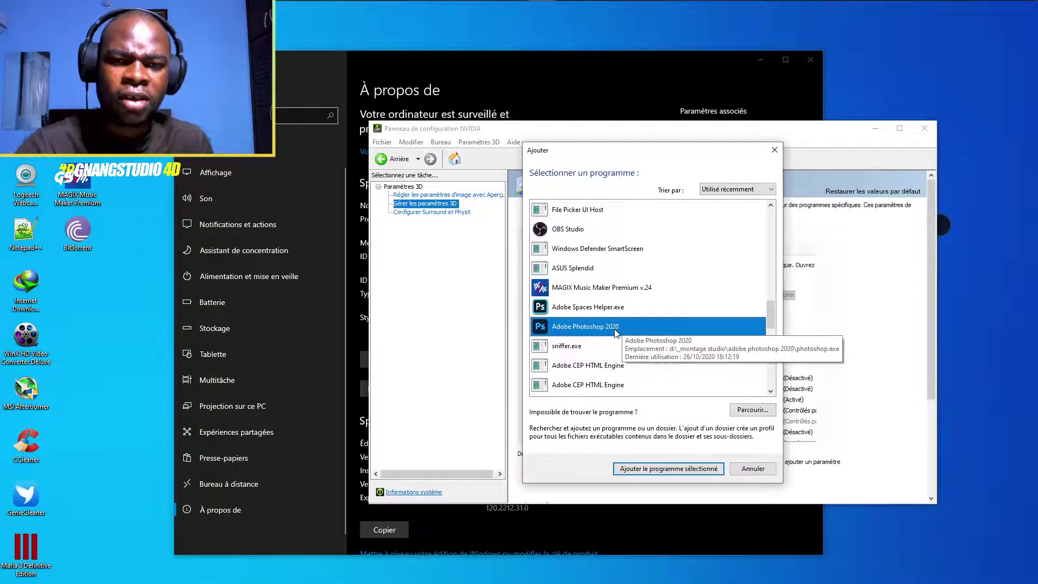
click(685, 469)
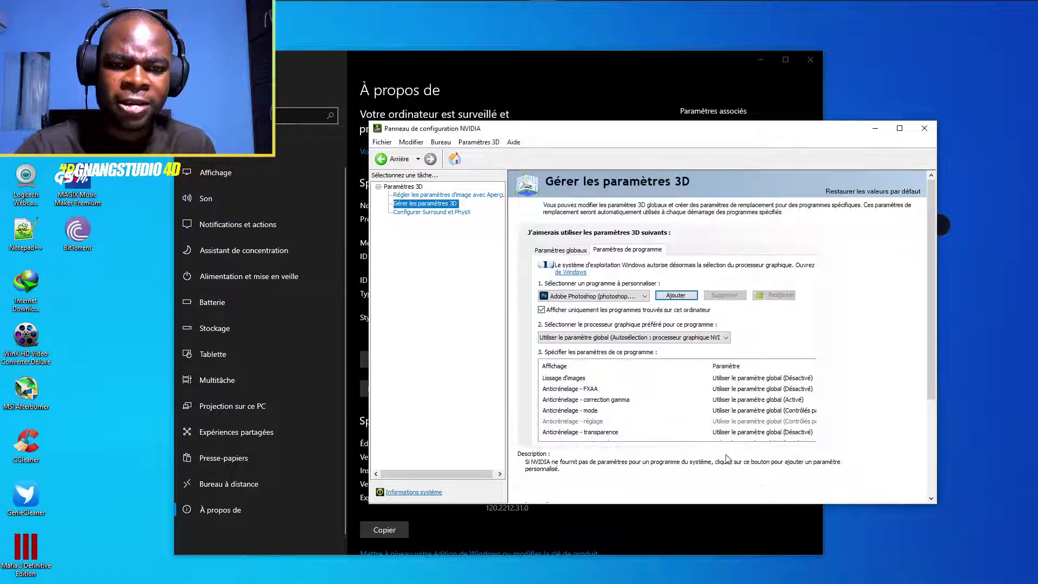
- Check the preferred graphics processor choices, leaving auto-select unchanged
click(662, 339)
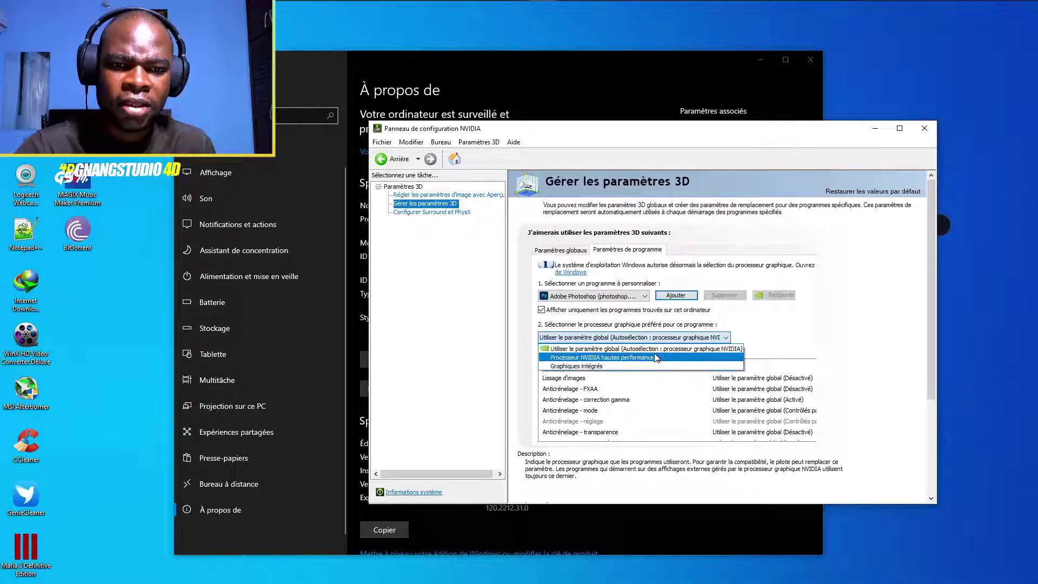
click(910, 312)
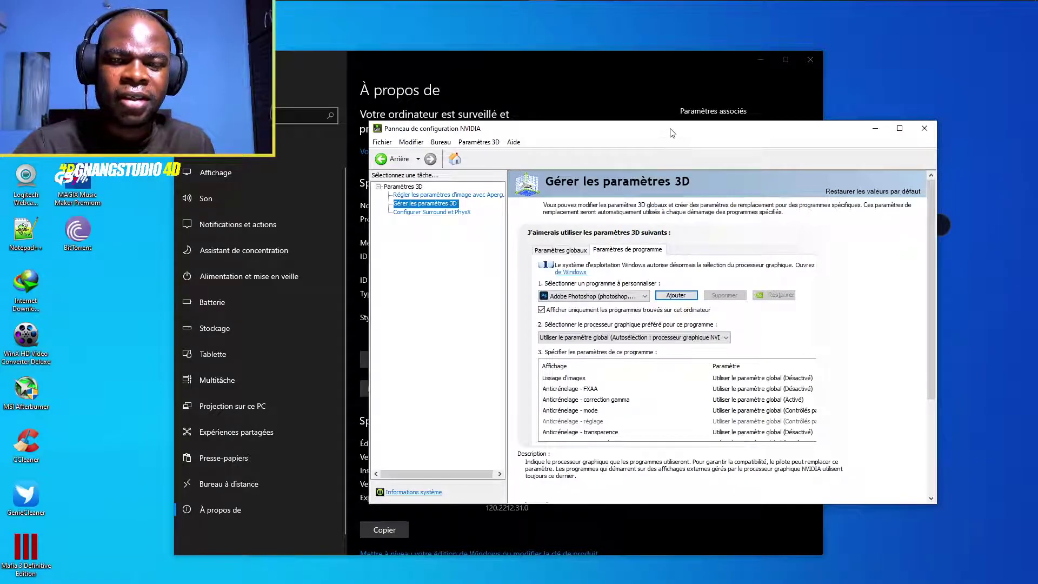
drag(671, 133, 691, 133)
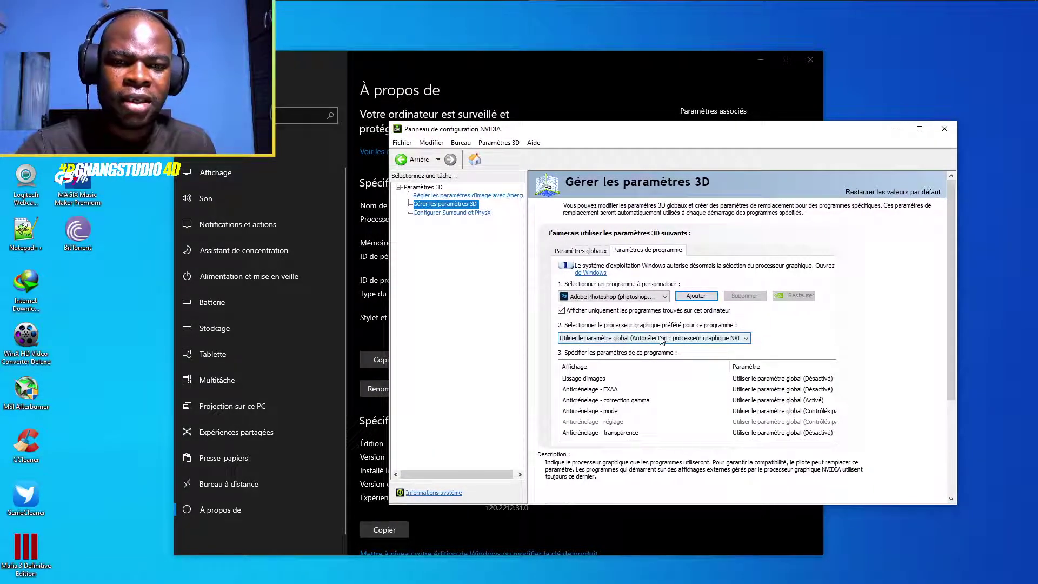
click(661, 339)
click(881, 317)
- Close NVIDIA Control Panel and show This PC in File Explorer
click(944, 128)
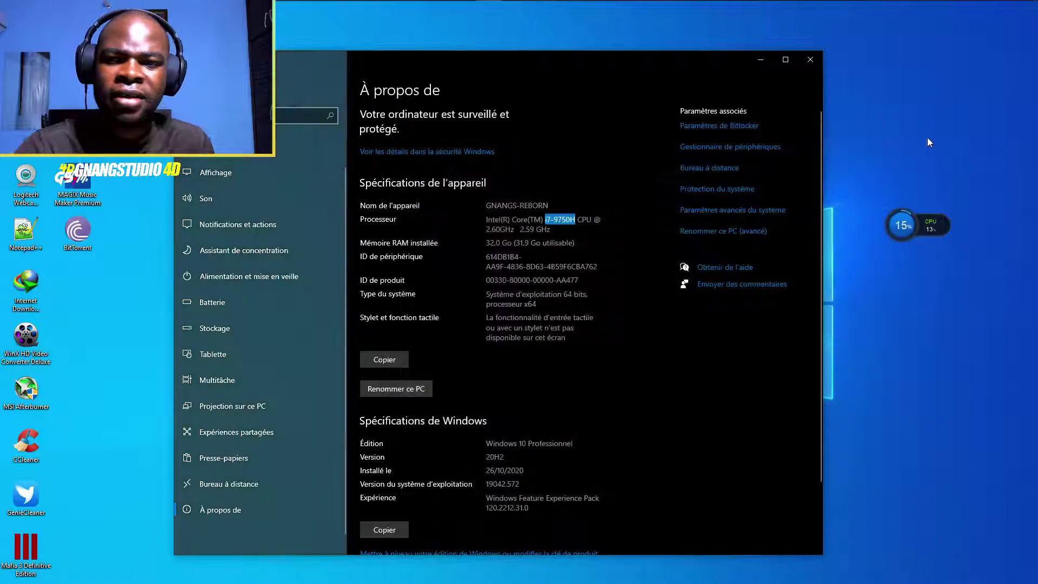
scroll(653, 397, down, 2)
scroll(653, 397, up, 1)
scroll(652, 392, up, 1)
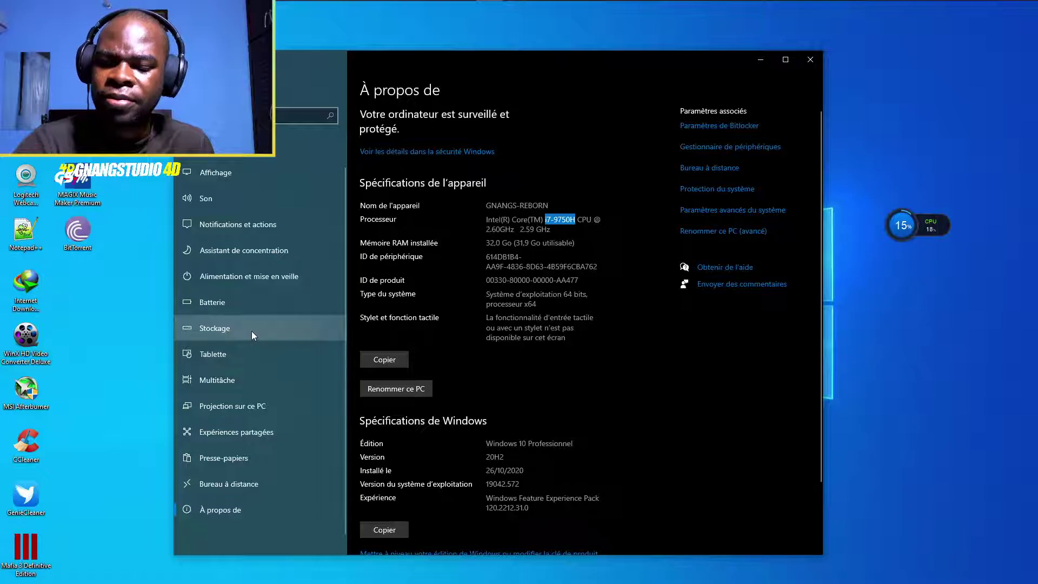
key(super+e)
click(446, 182)
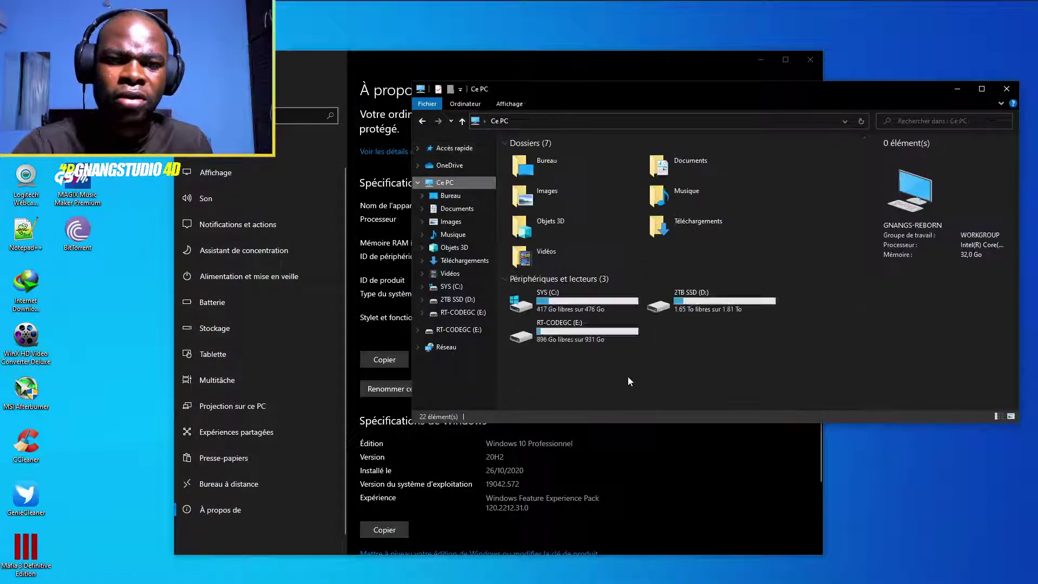
- Open This PC's system properties, move the System window down, and open the Start menu
right_click(634, 360)
click(672, 476)
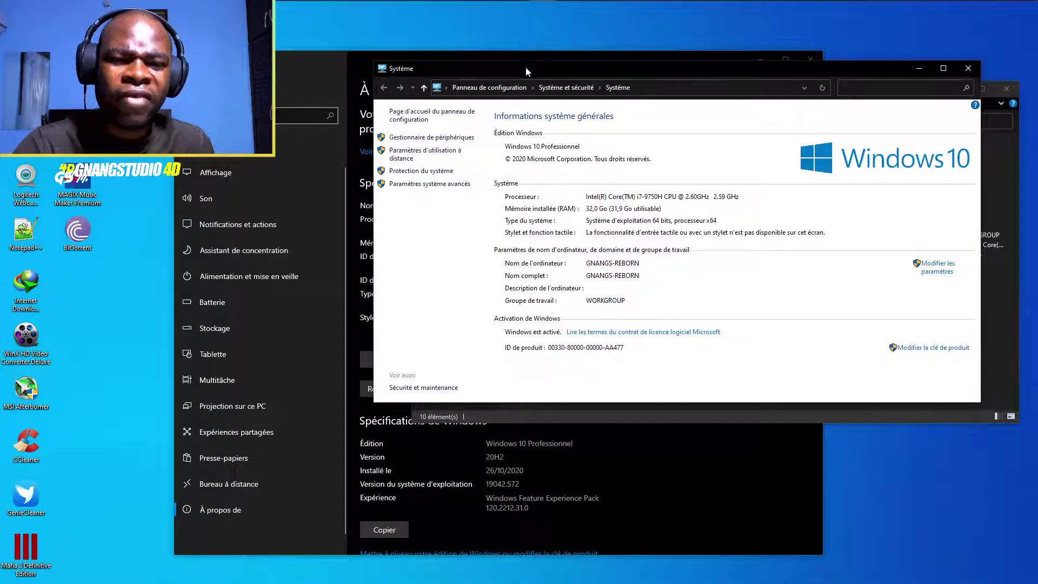
drag(526, 67, 524, 108)
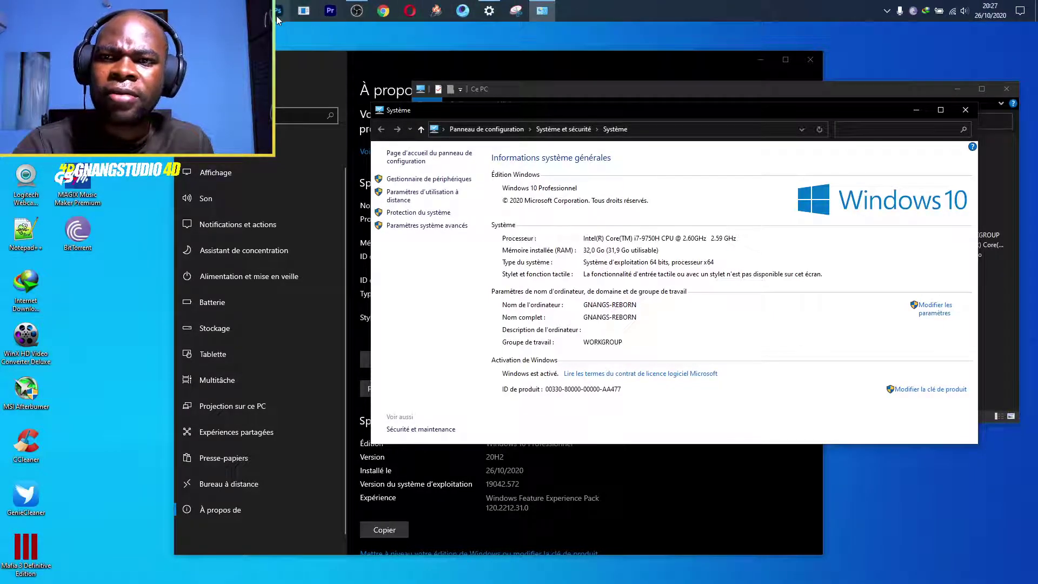
click(902, 398)
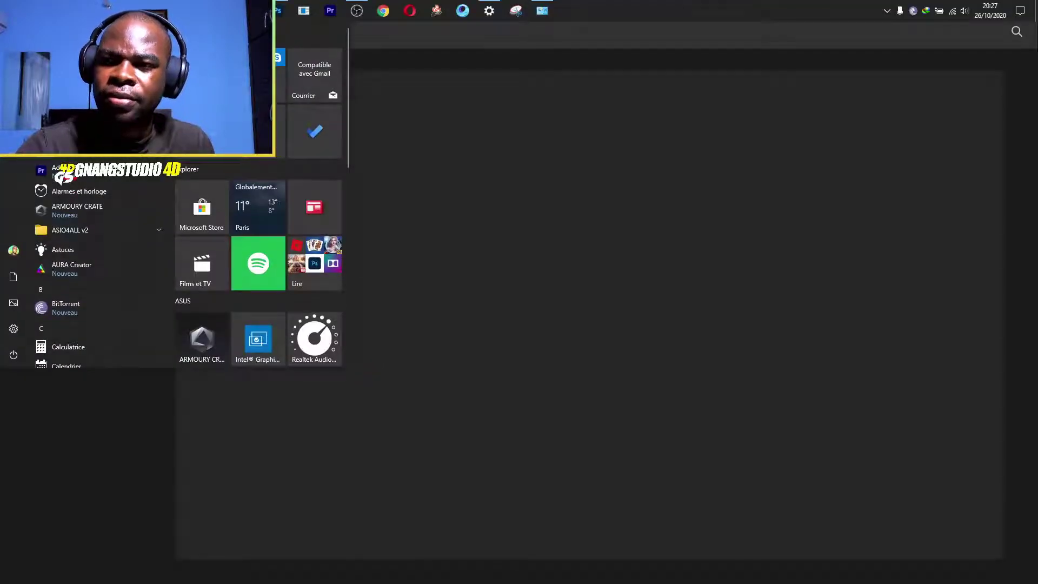
- Open Gr FHD.psd from 2TB SSD (D:) > _PROJETS MONTAGES > YS in Photoshop
key(super+e)
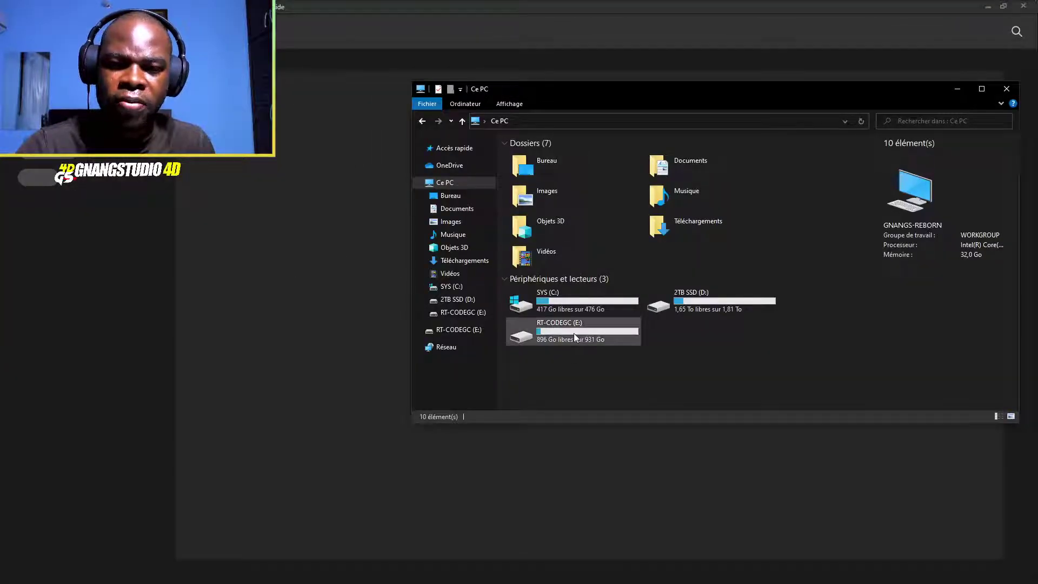
double_click(703, 307)
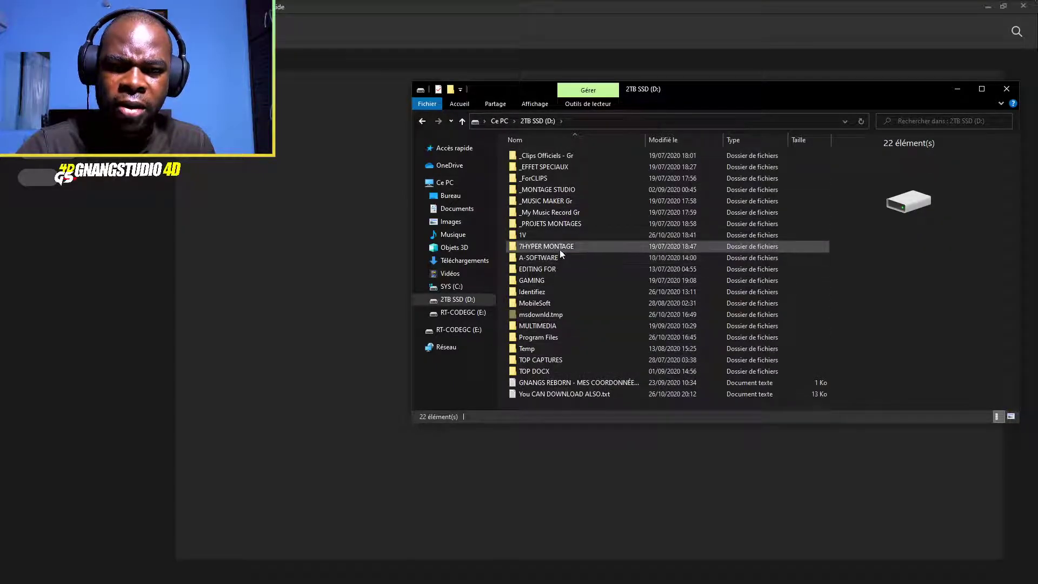
double_click(563, 223)
click(528, 369)
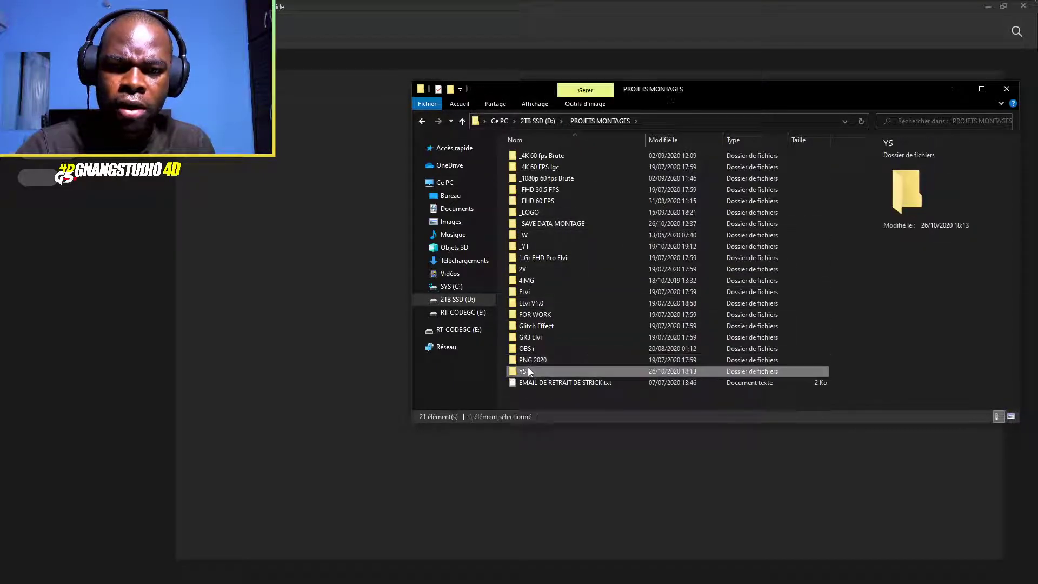
double_click(529, 371)
click(541, 177)
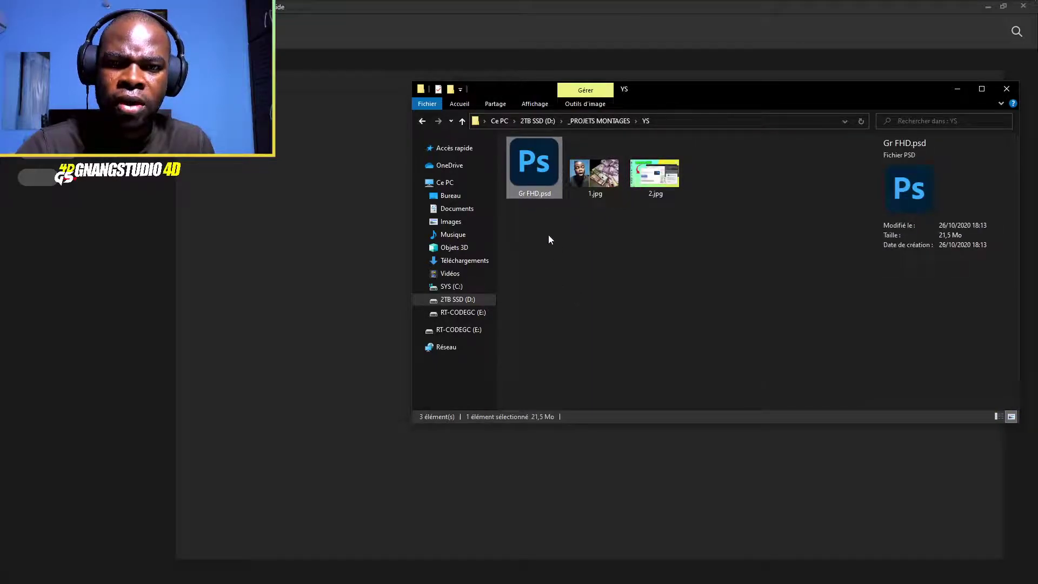
drag(543, 183, 296, 220)
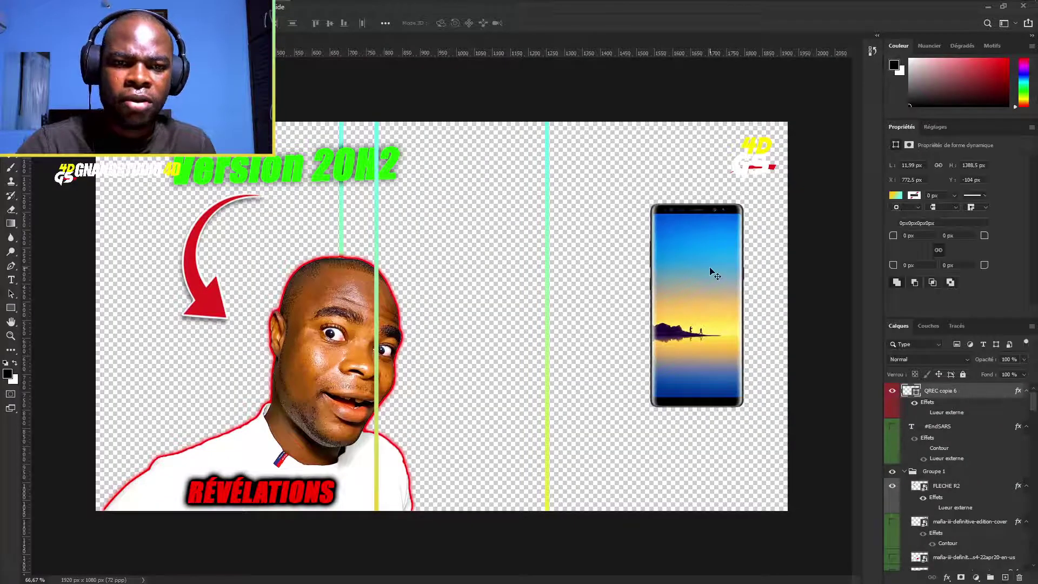
- Shift the phone image left and place the 1.JPG Settings screenshot from Images onto the canvas
drag(712, 274, 672, 306)
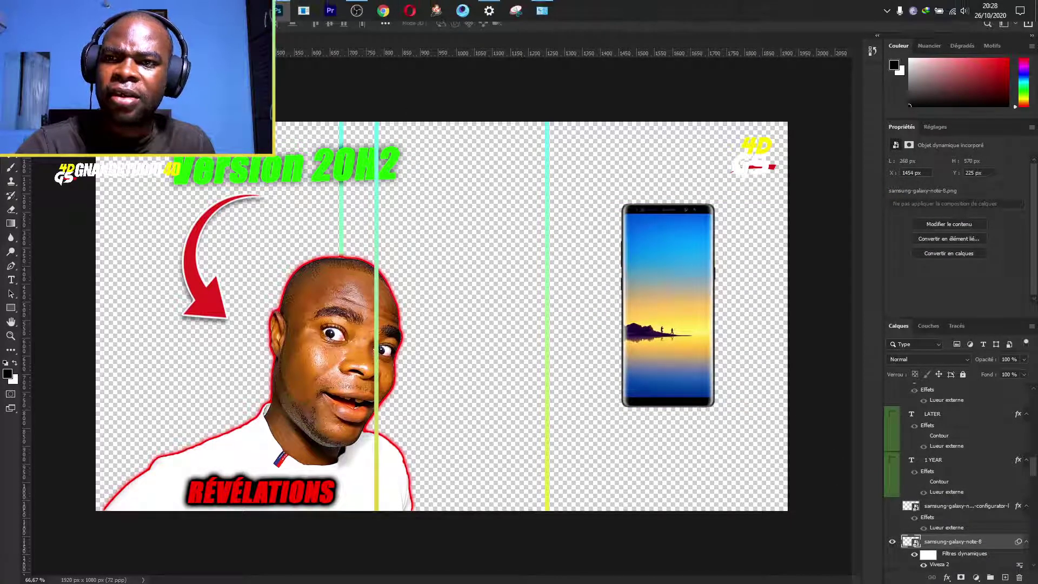
click(278, 11)
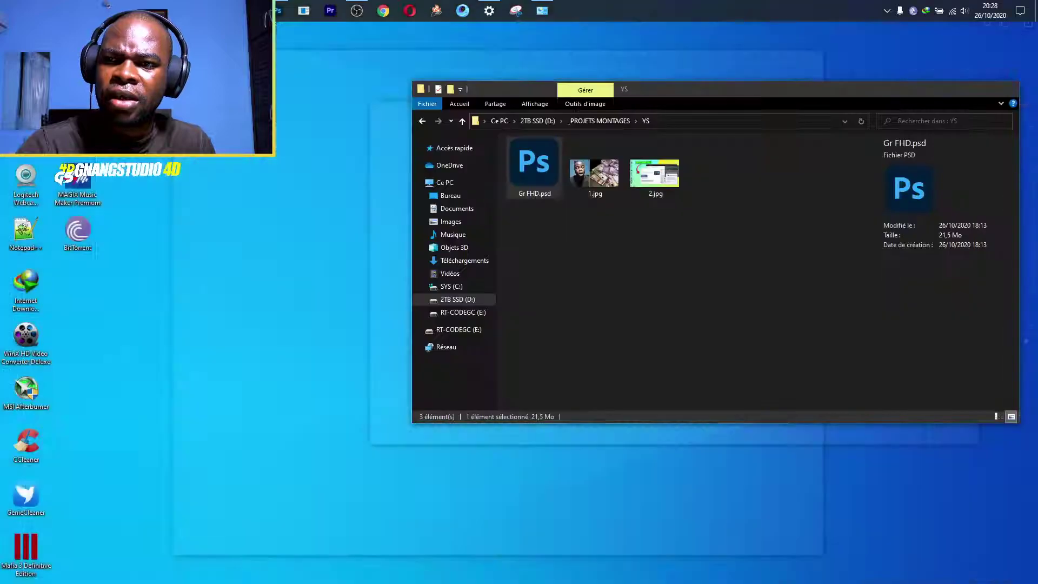
click(582, 223)
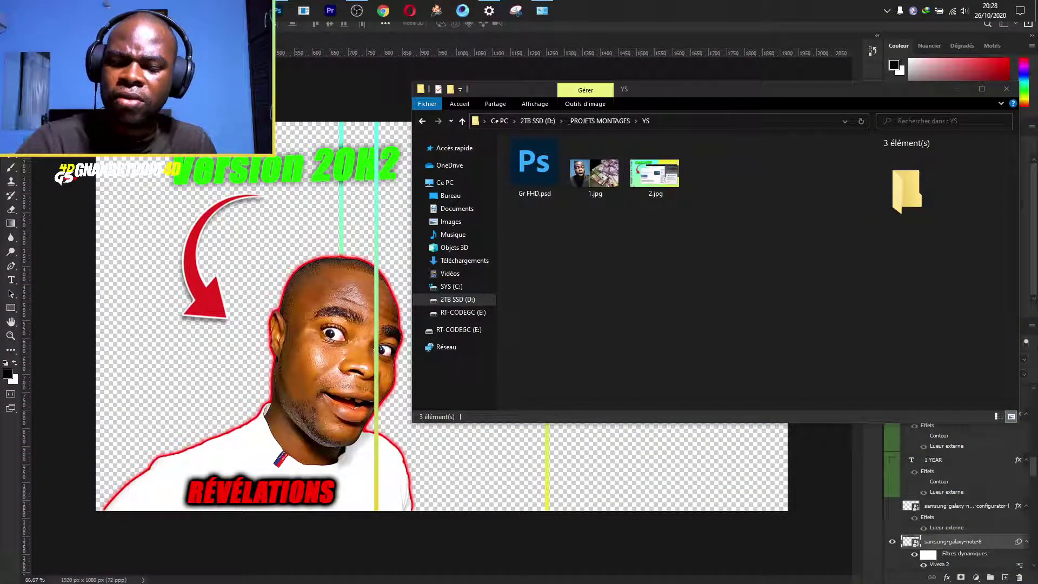
click(450, 221)
click(528, 155)
click(239, 305)
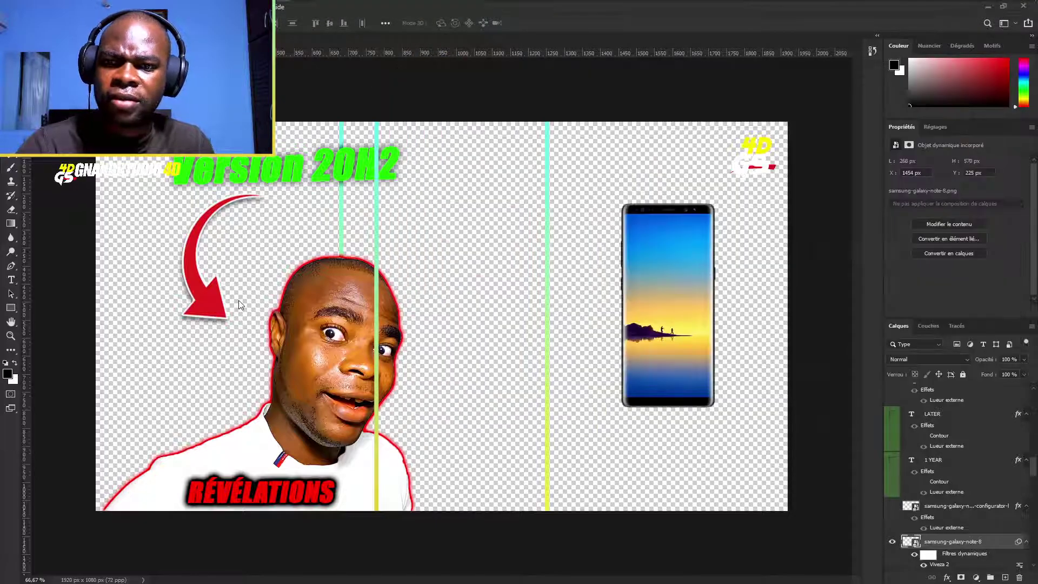
drag(239, 304, 284, 299)
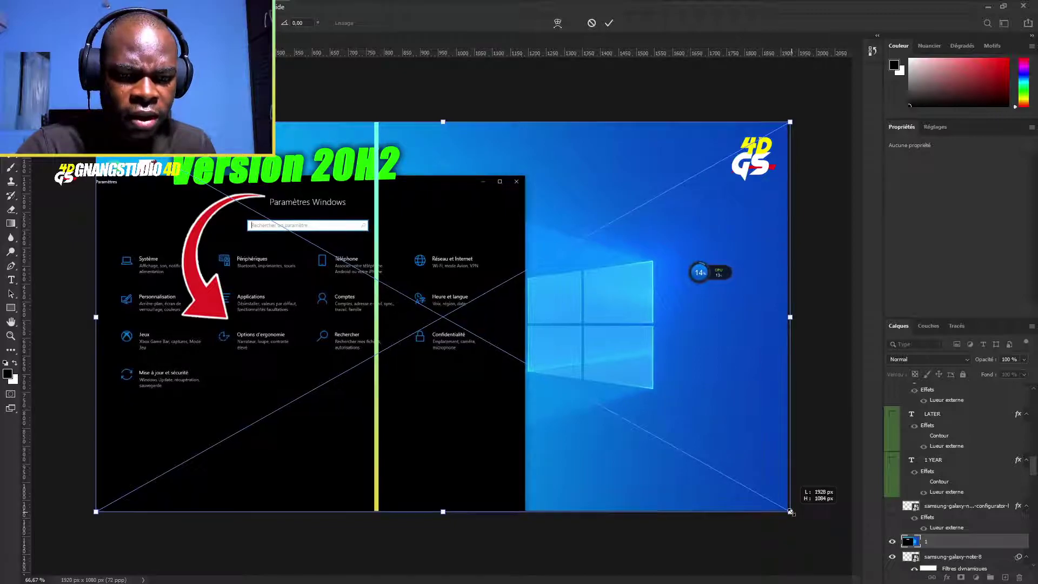
- Confirm the screenshot placement and move the vertical cyan-yellow line further right
key(Return)
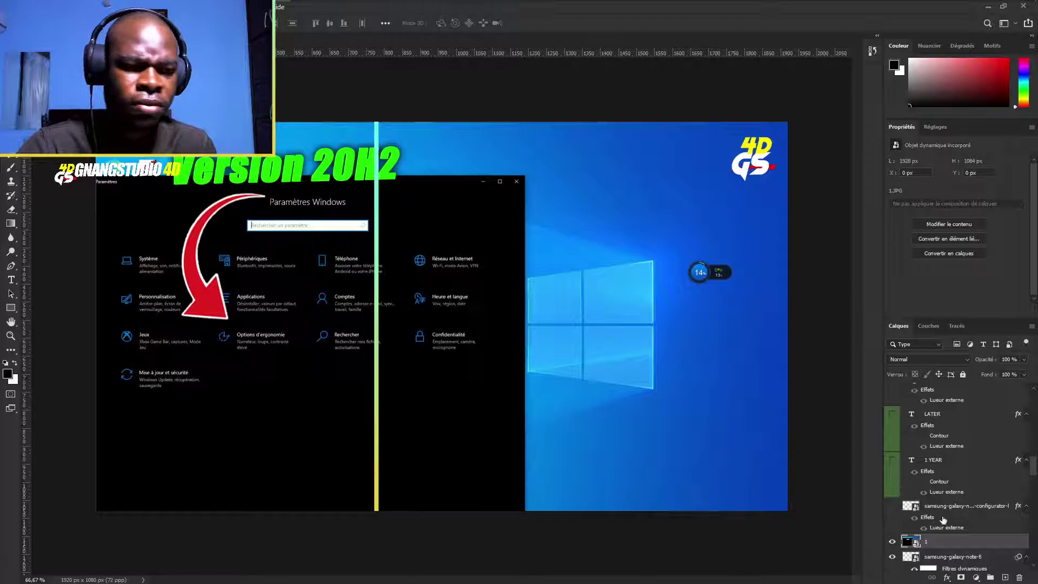
click(379, 348)
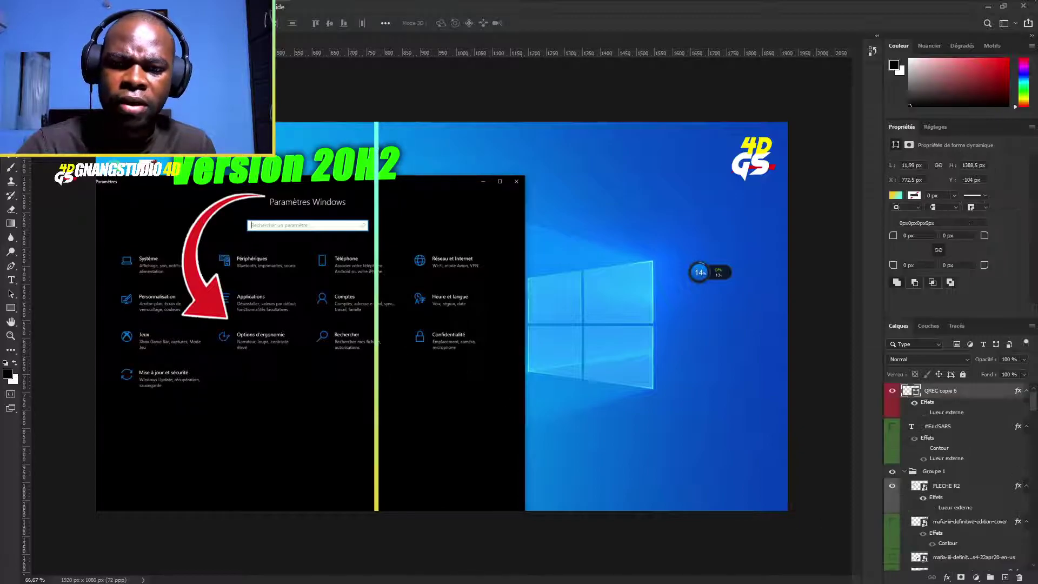
click(895, 394)
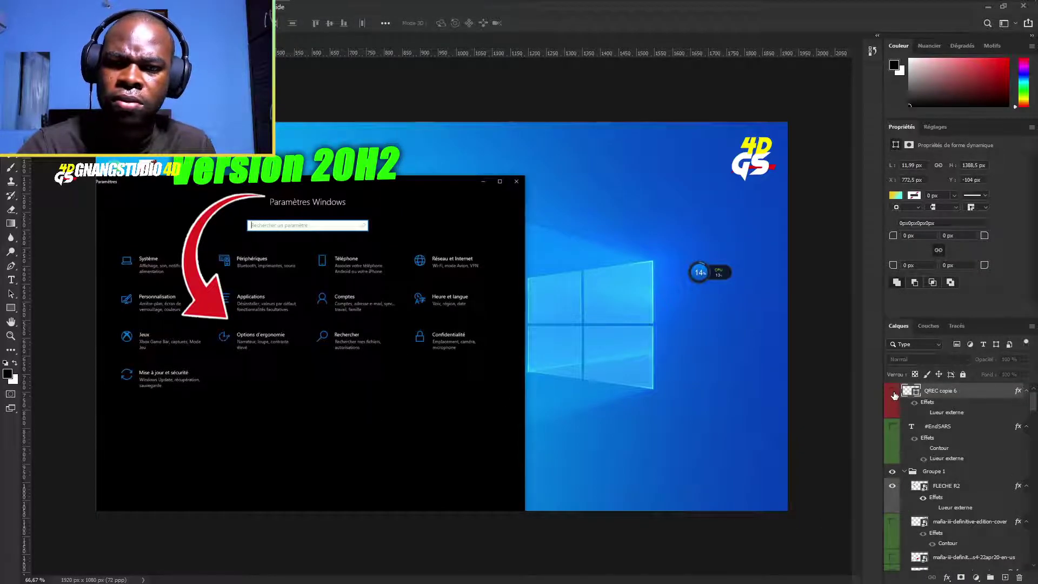
click(895, 392)
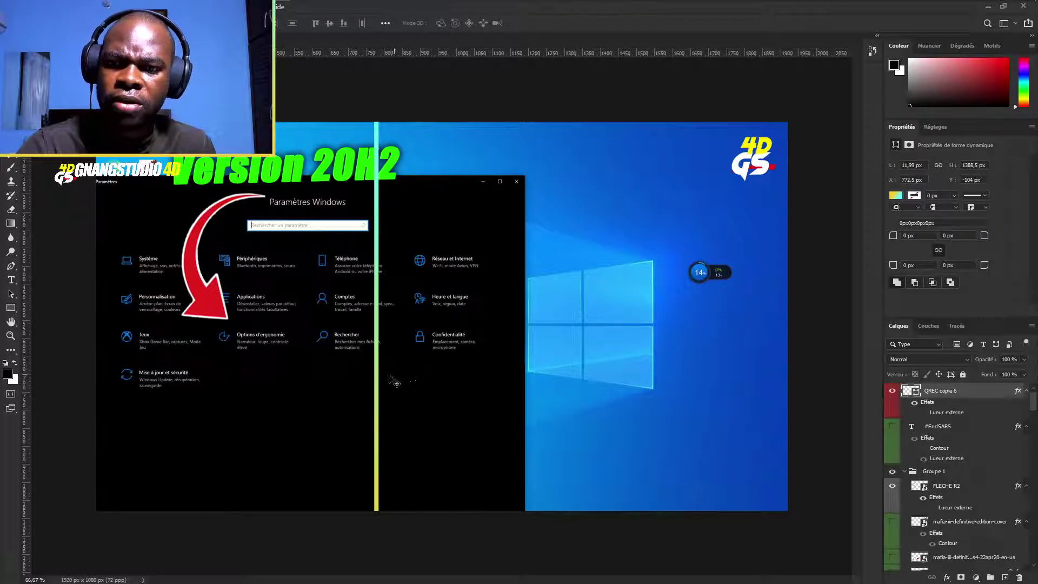
drag(376, 379, 526, 374)
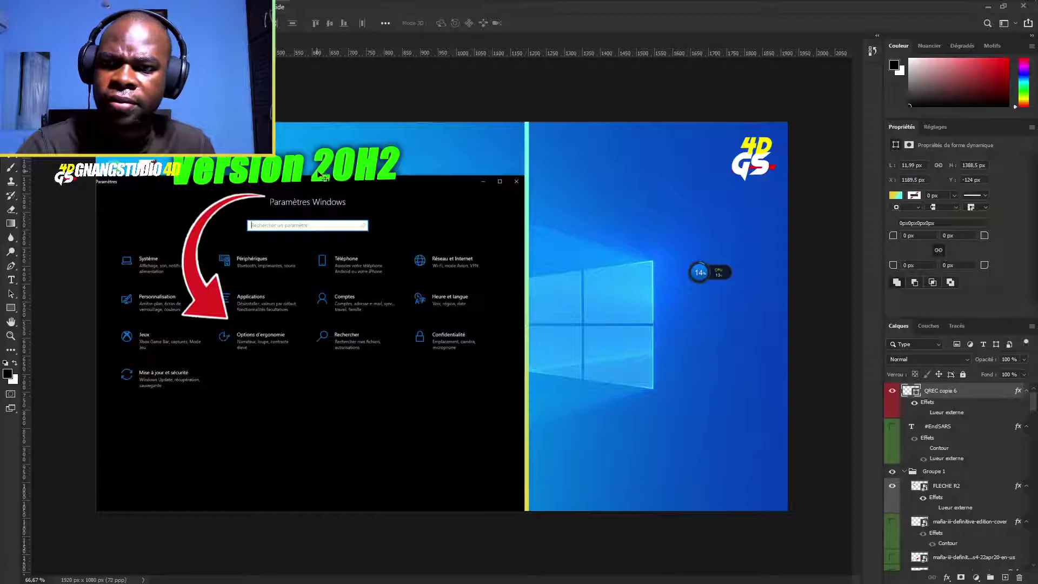
- Move the Version 20H2 title up-right and nudge the settings screenshot with arrow keys
click(345, 168)
drag(346, 168, 384, 153)
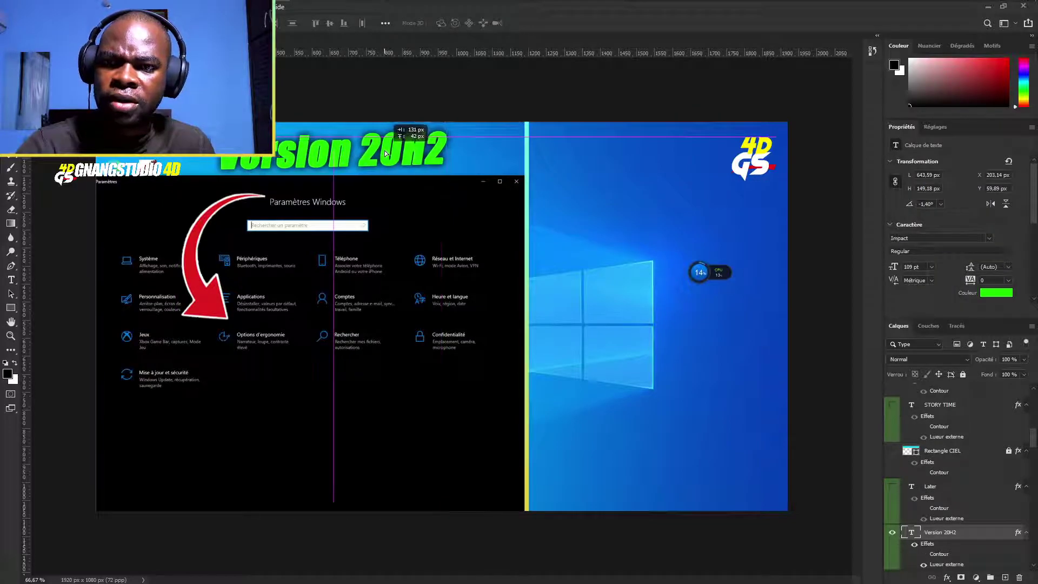
click(436, 271)
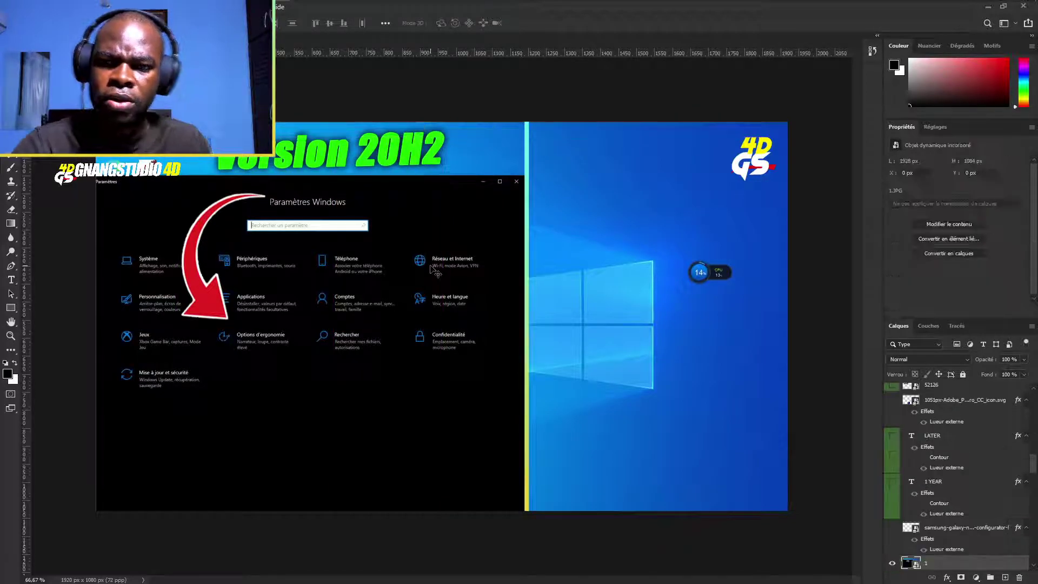
key(Left)
key(Left)
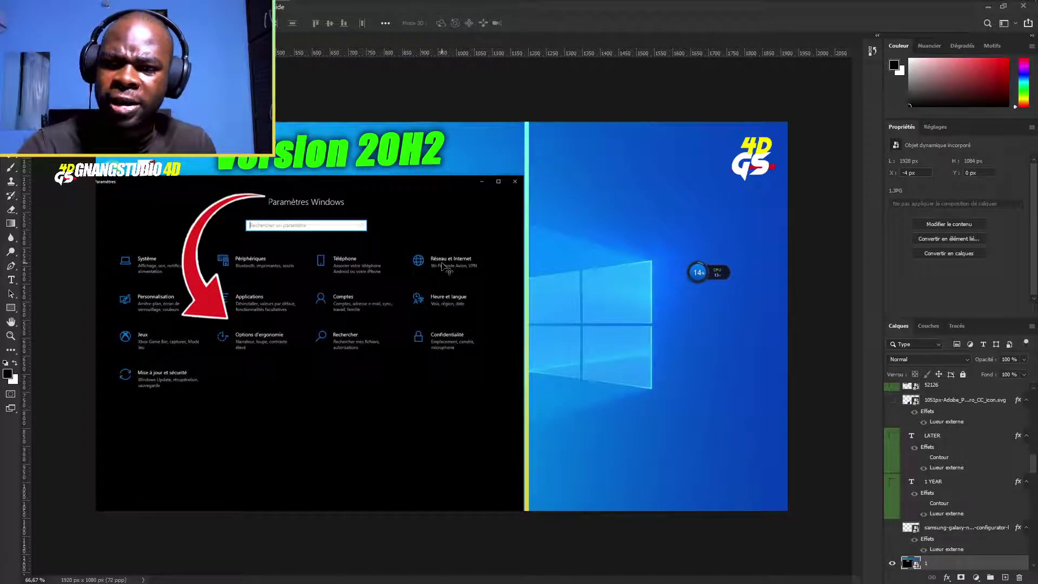
key(Right)
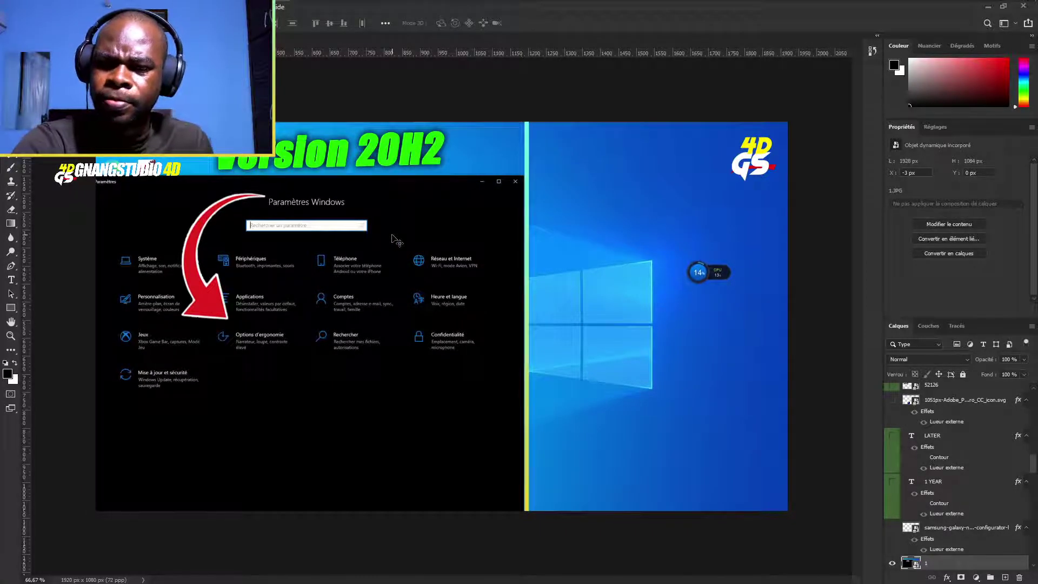
key(Up)
key(Up)
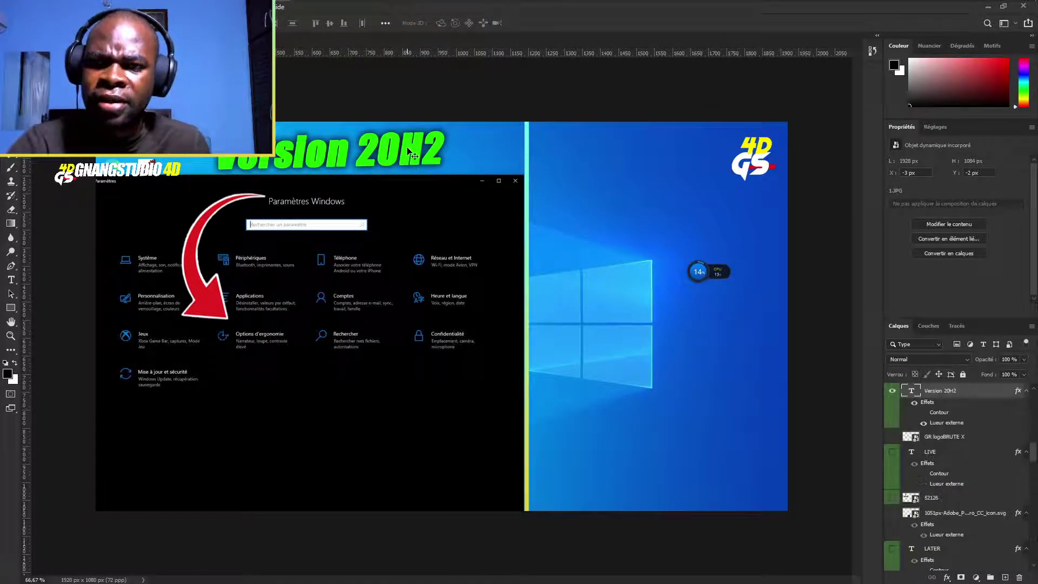
click(413, 157)
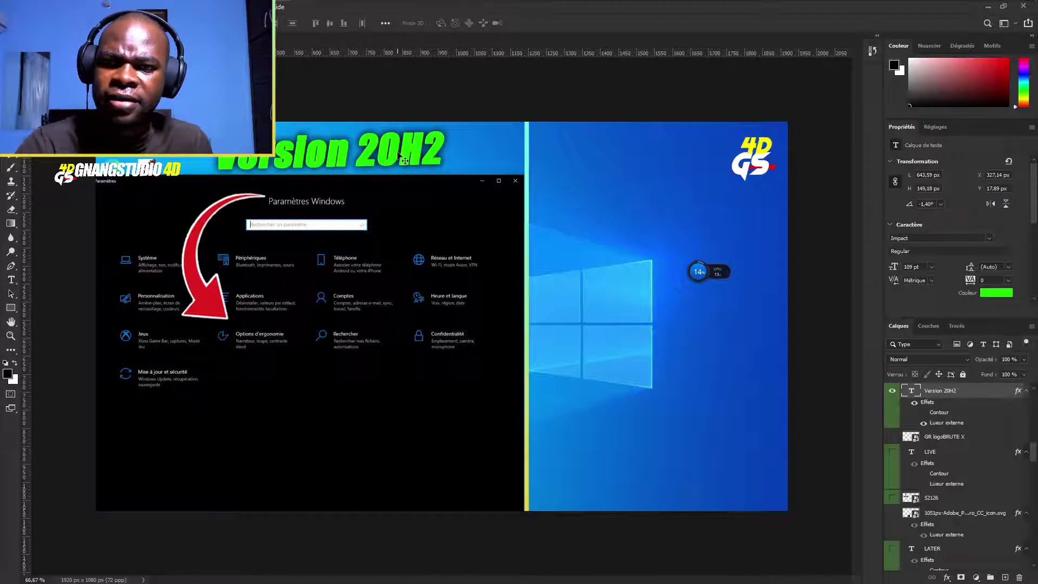
- Recolour the word 20H2 in the title to pale yellow c9c390
double_click(405, 160)
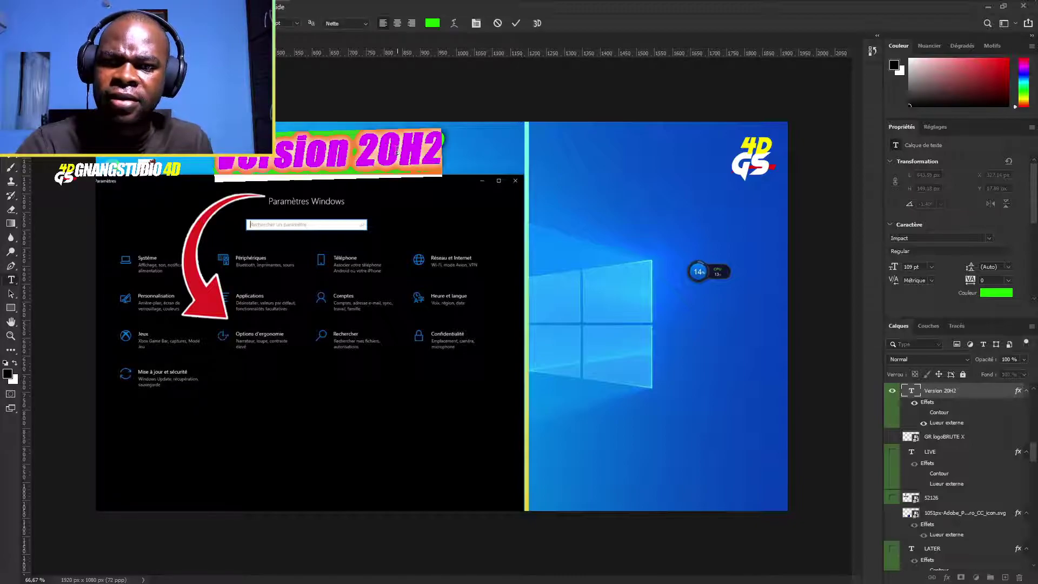
click(361, 150)
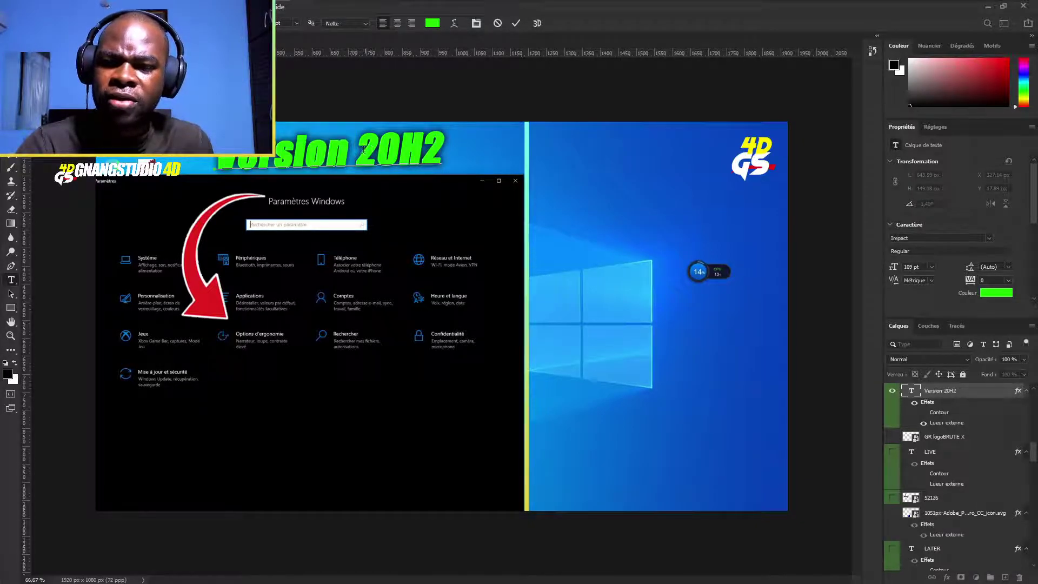
drag(362, 150, 488, 146)
click(436, 23)
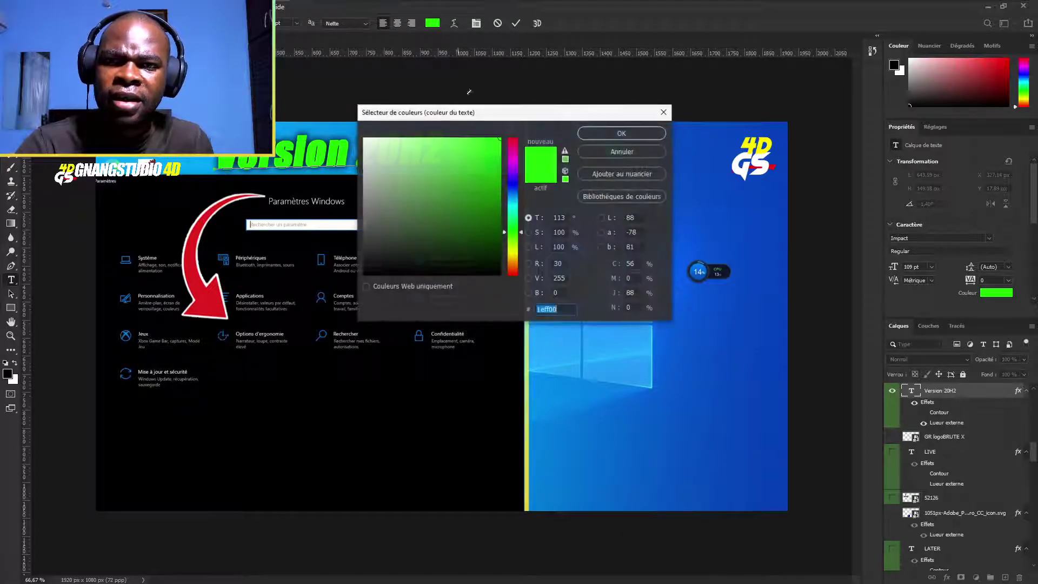
click(423, 194)
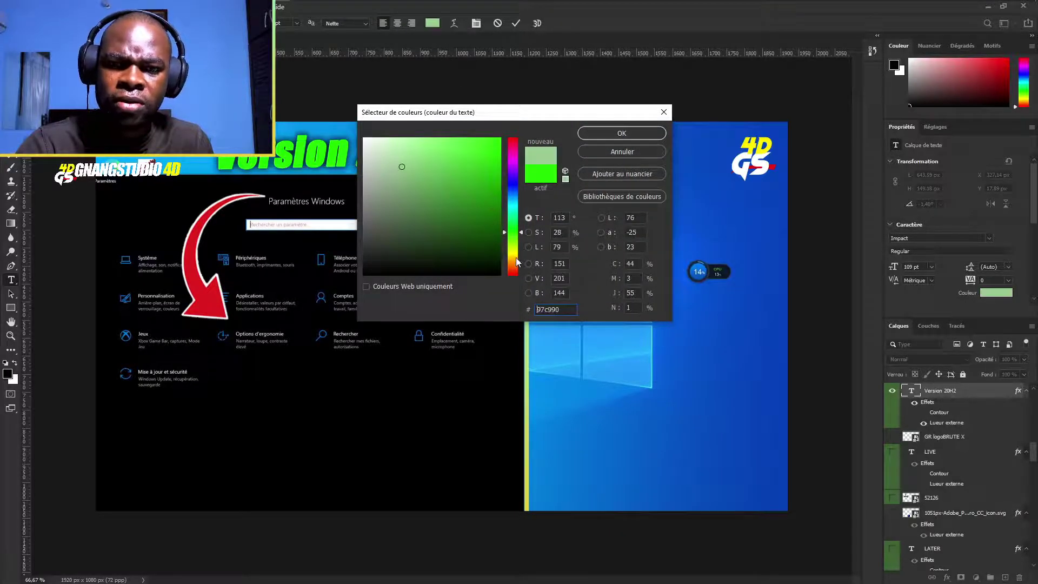
click(514, 253)
drag(489, 120, 699, 102)
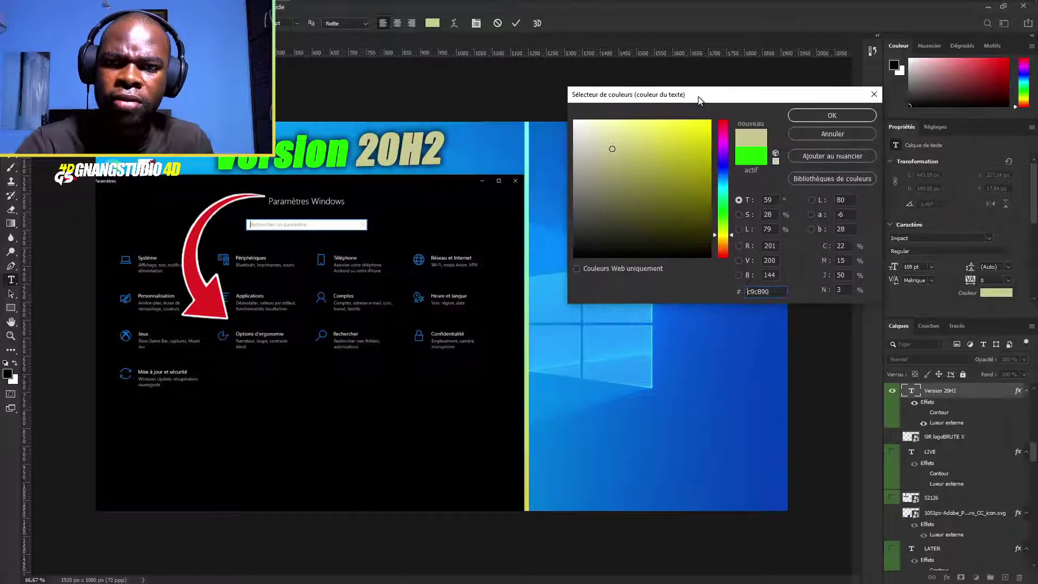
click(727, 237)
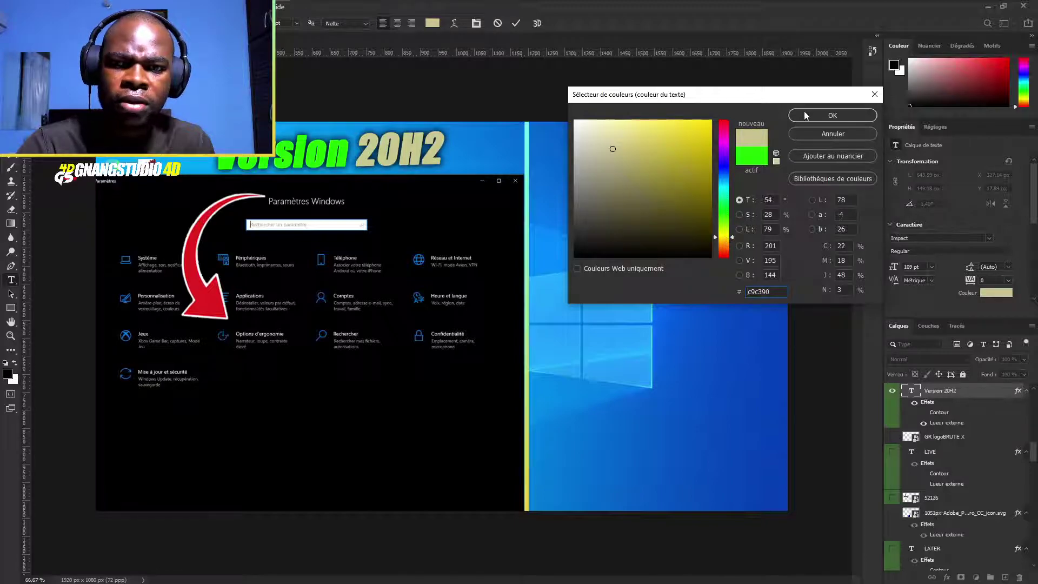
click(836, 116)
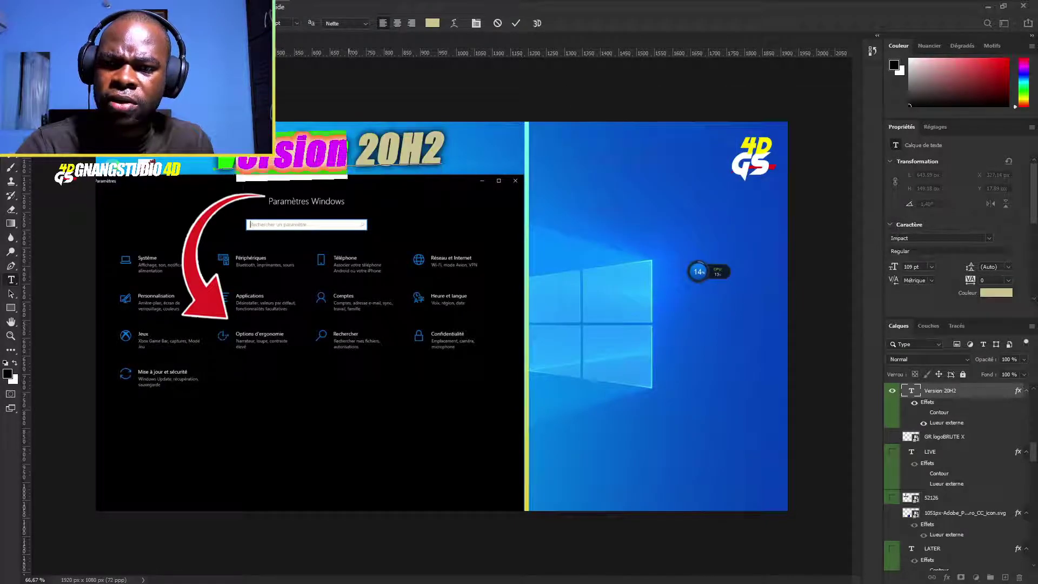
- Make Version white (ffffff), commit the title, and move the red arrow further left
click(432, 22)
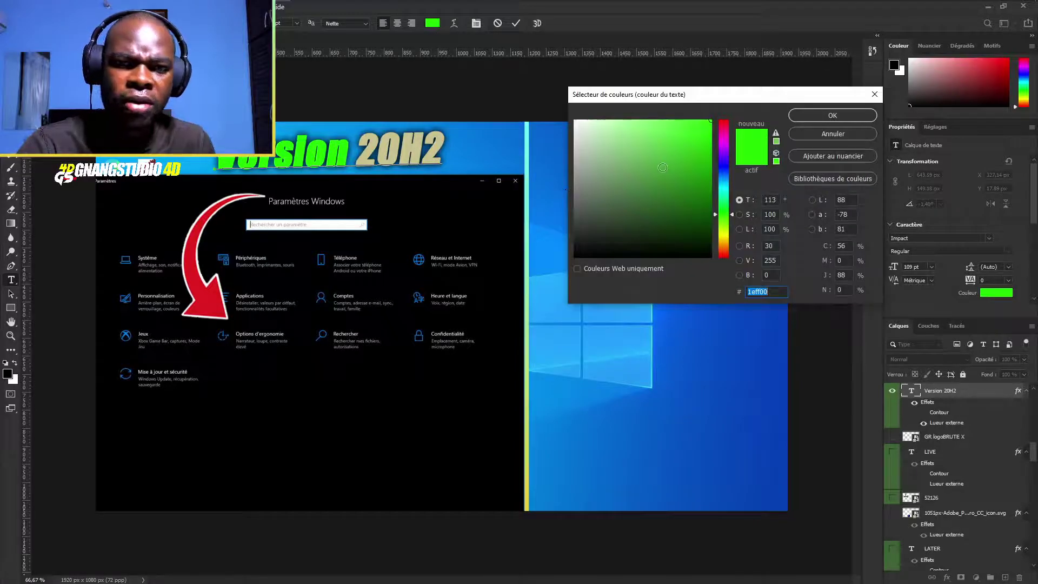
text(ffffff)
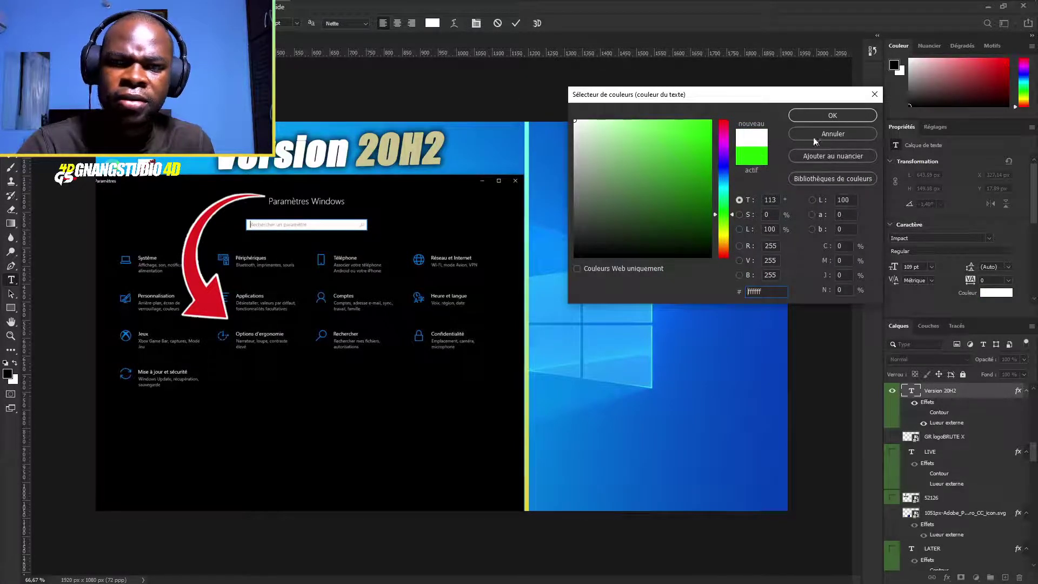
click(824, 116)
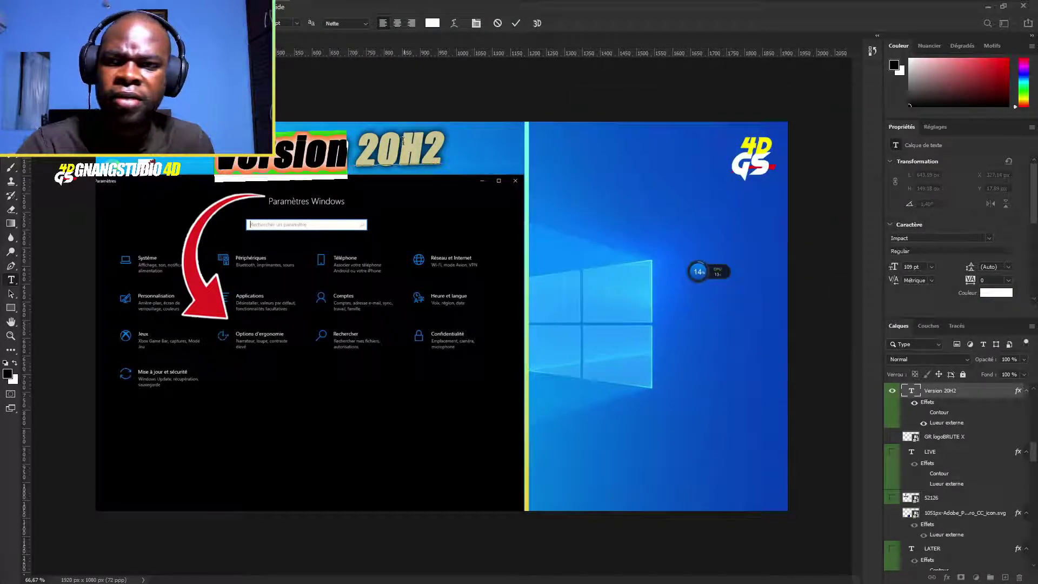
click(516, 24)
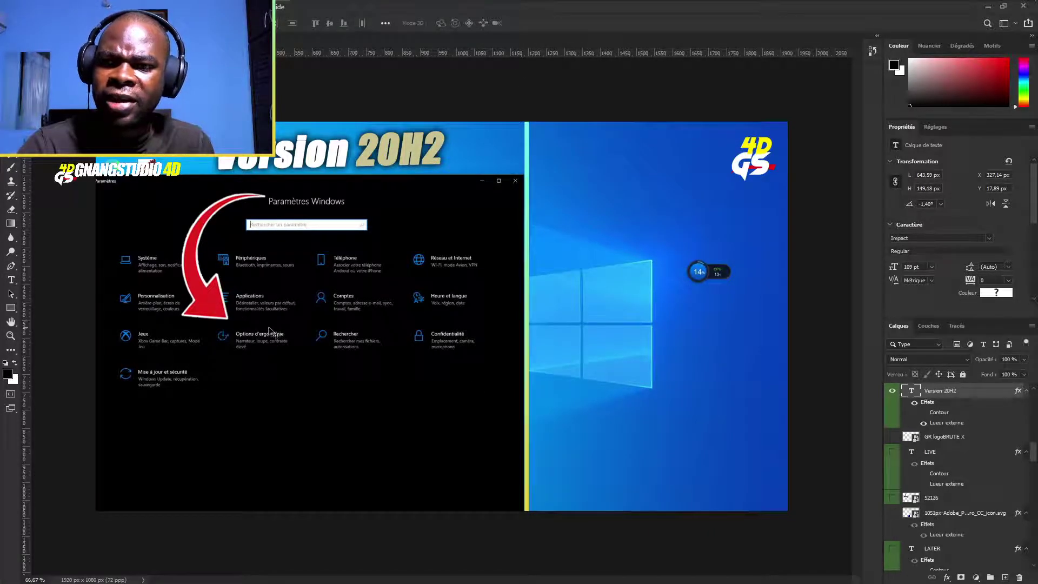
drag(196, 289, 150, 261)
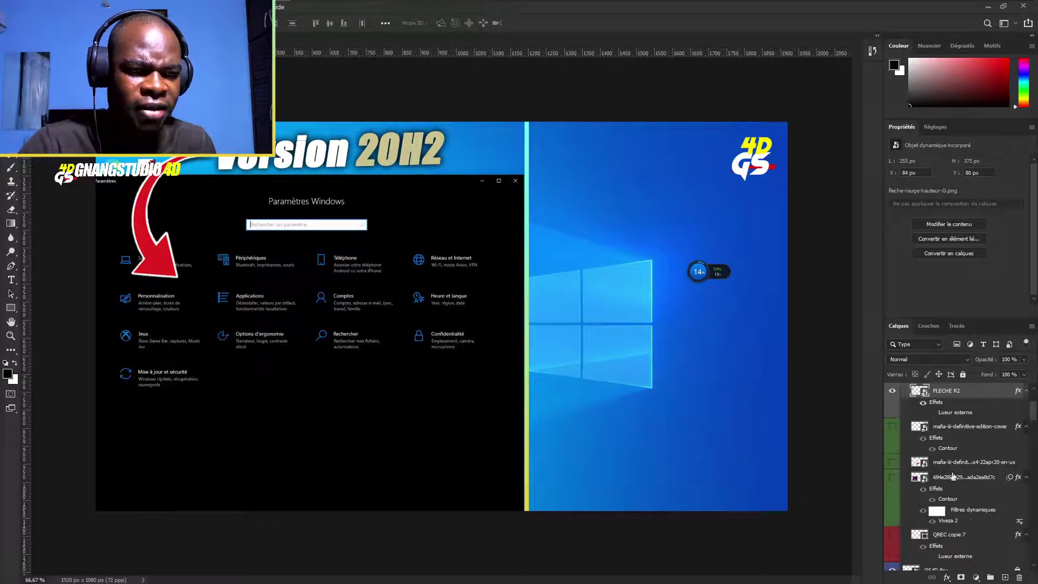
scroll(952, 474, up, 1)
scroll(947, 466, up, 1)
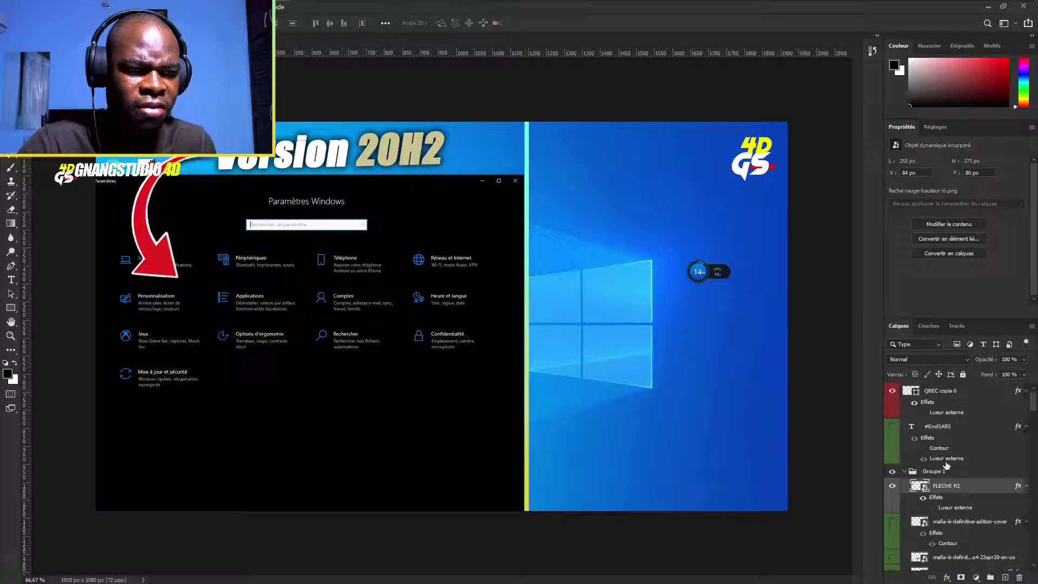
- Show the hidden #EndSARS text layer and move it to the screenshot's lower left
click(893, 428)
drag(552, 402, 340, 438)
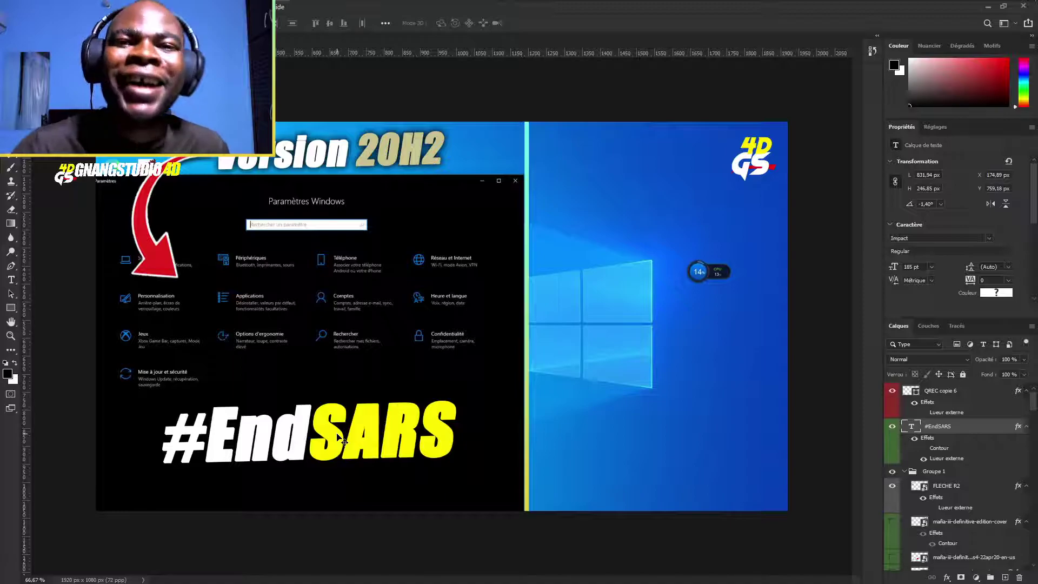
double_click(284, 436)
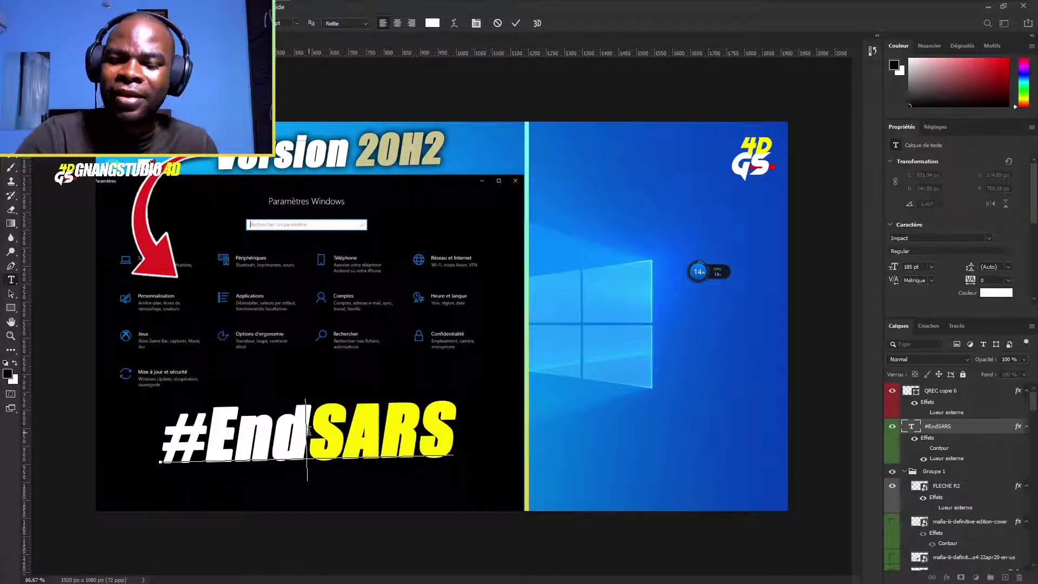
text(TE)
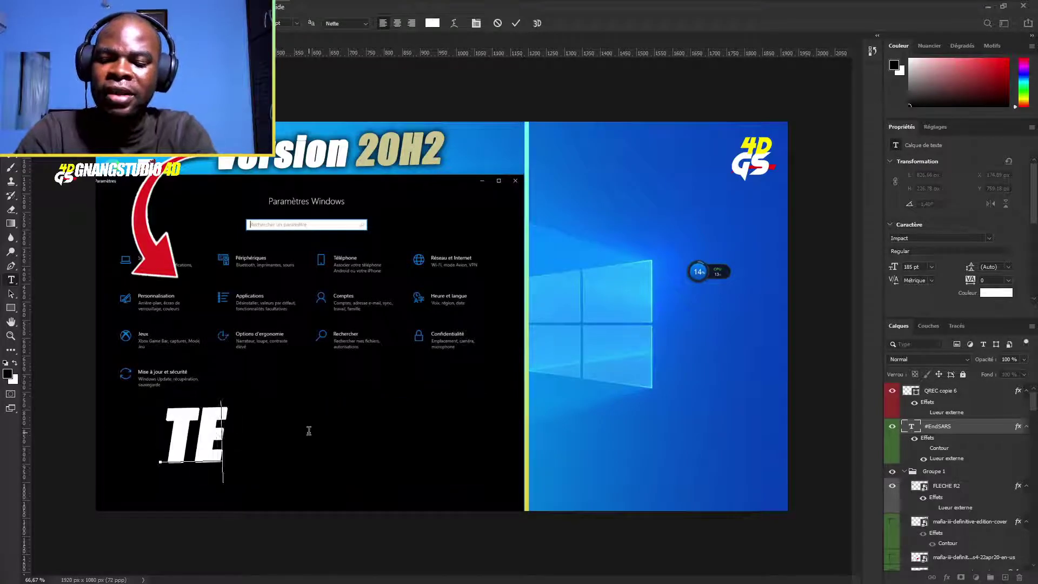
text(ST)
- Colour all of the TEST text yellow
key(ctrl+a)
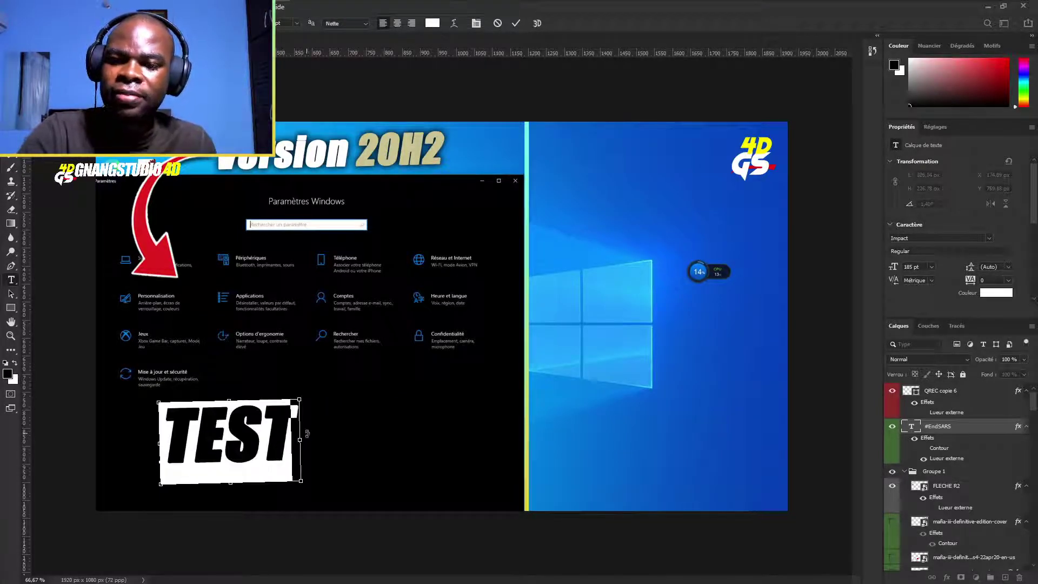
click(433, 24)
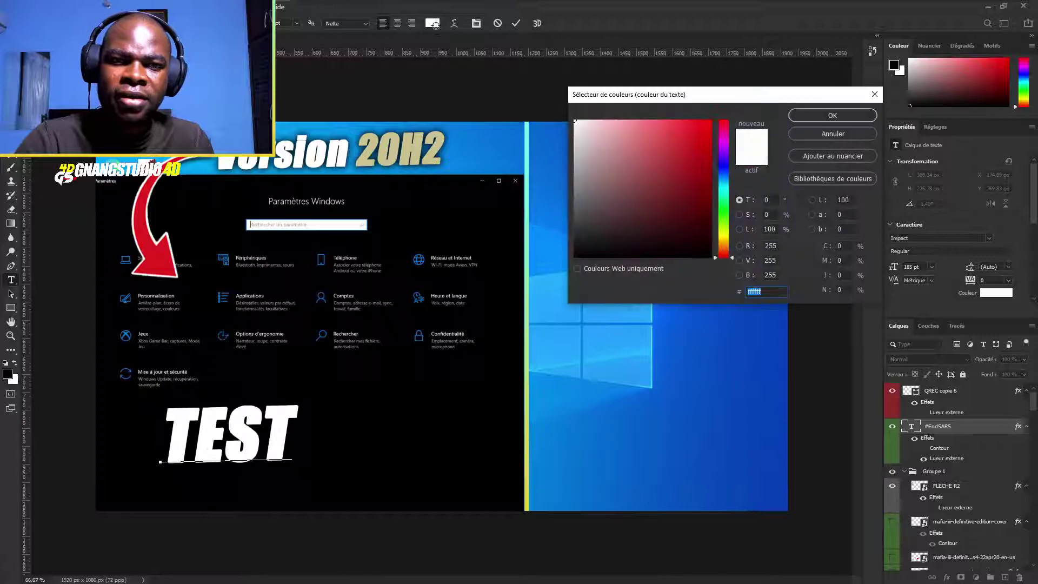
drag(787, 106, 802, 222)
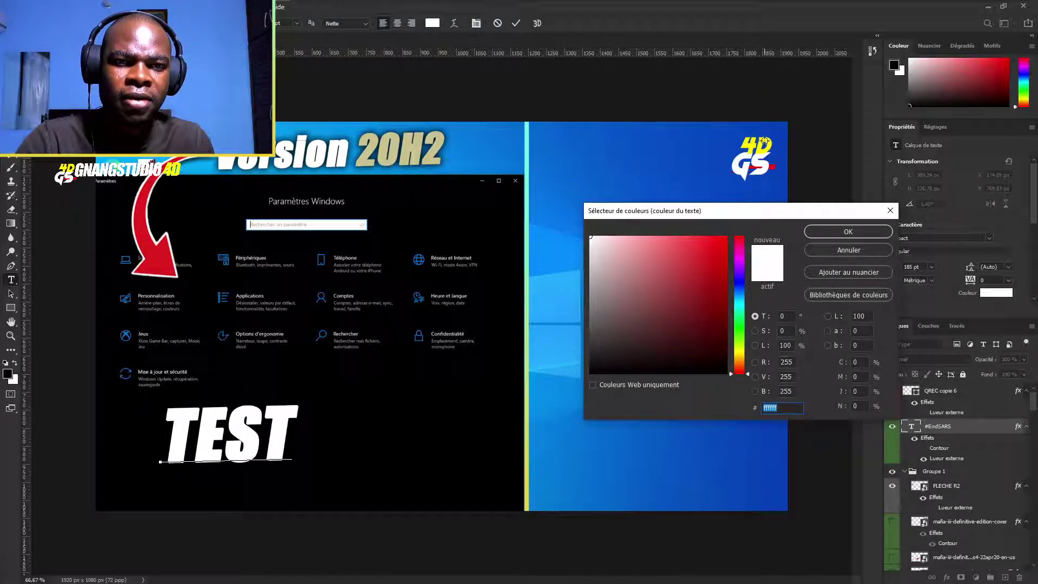
text(ffed00)
click(848, 232)
click(517, 23)
key(v)
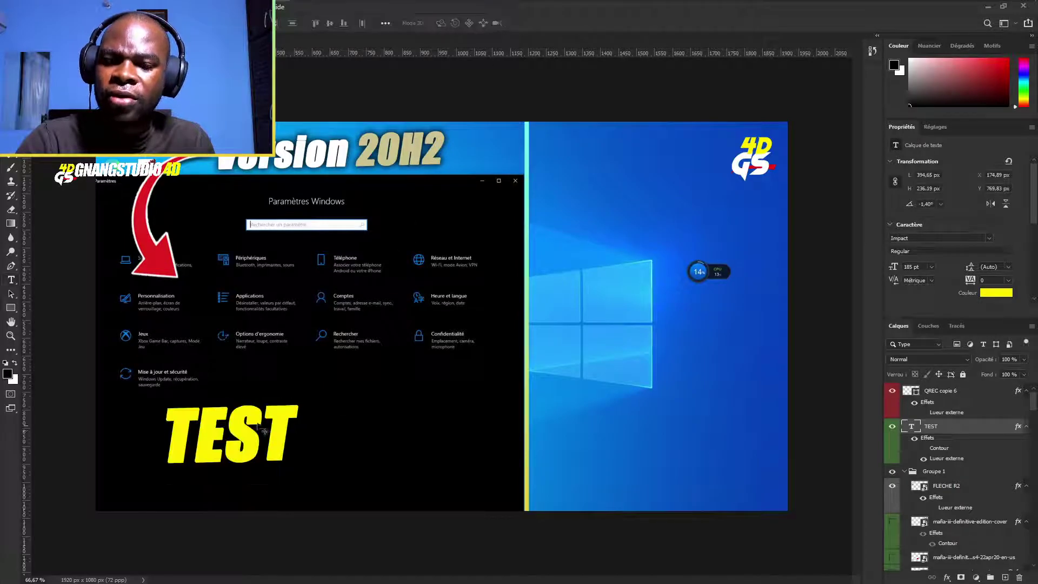
- Enlarge and reposition TEST on the screenshot, then begin saving the thumbnail
mouse_move(265, 443)
mouse_down()
mouse_move(335, 454)
mouse_move(362, 403)
mouse_up()
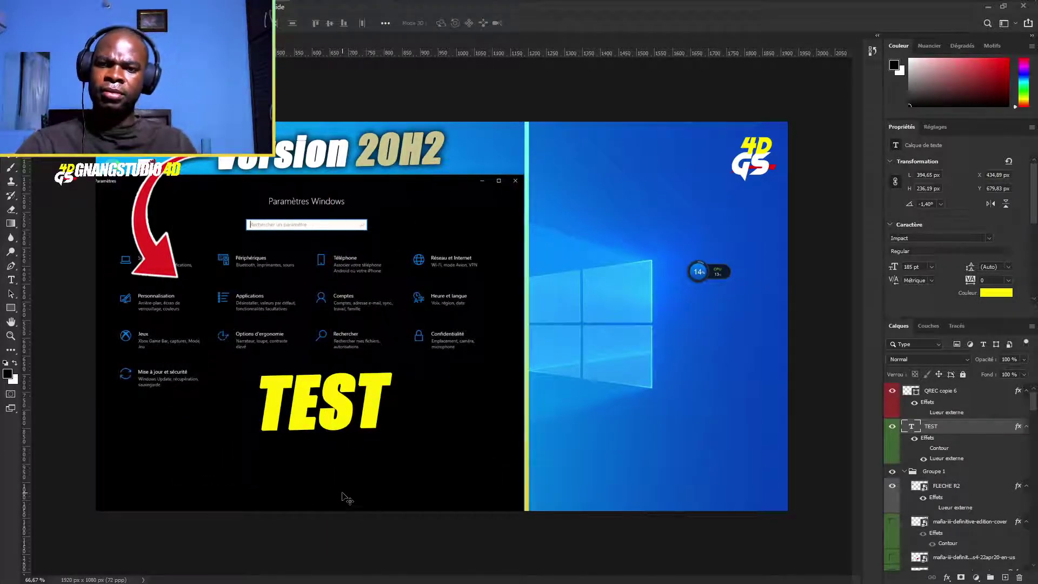
key(ctrl+t)
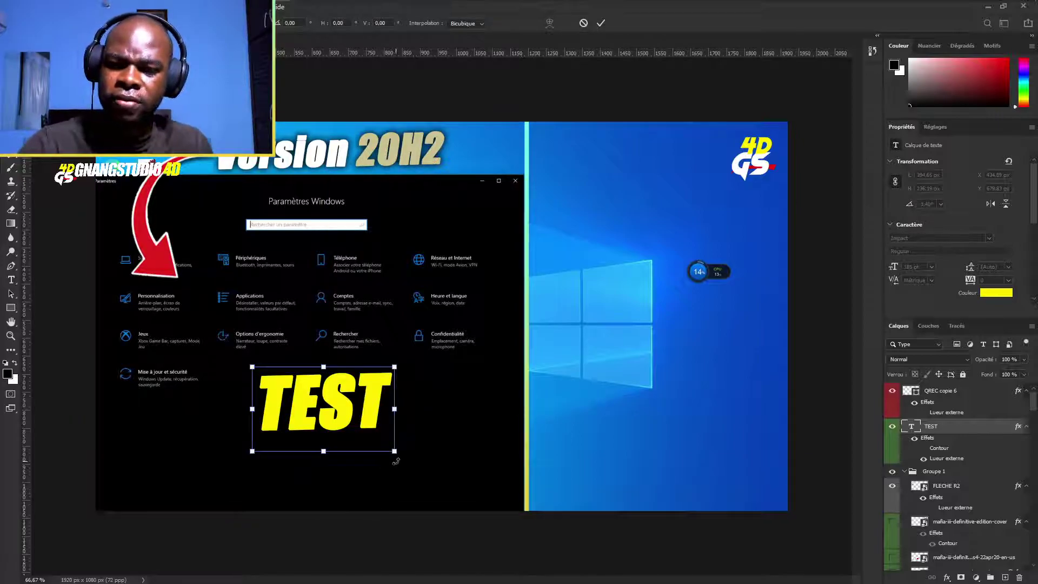
drag(399, 454, 496, 511)
mouse_move(447, 410)
mouse_down()
mouse_move(427, 417)
mouse_move(438, 417)
mouse_up()
key(Return)
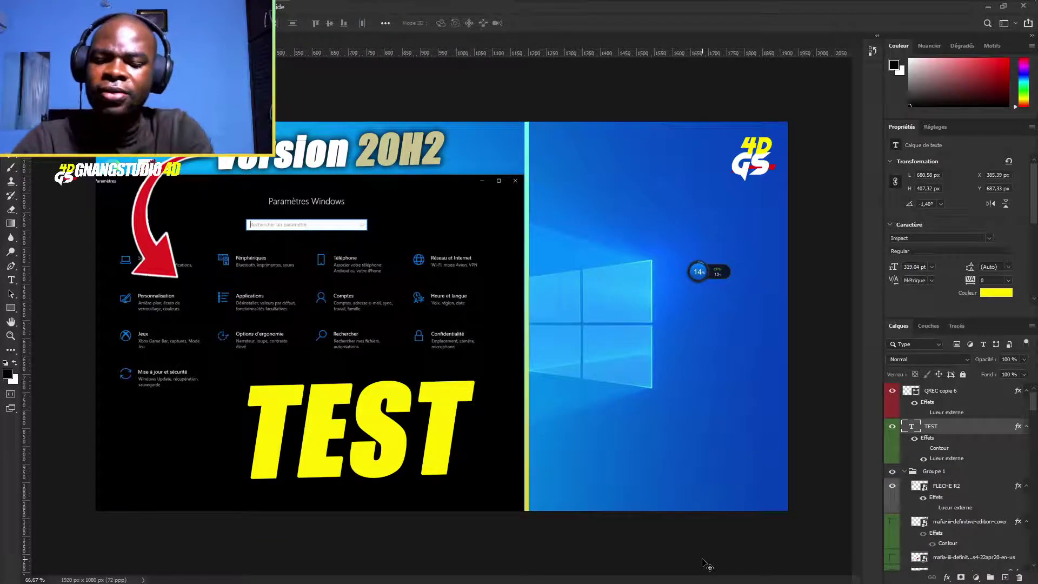
key(ctrl+s)
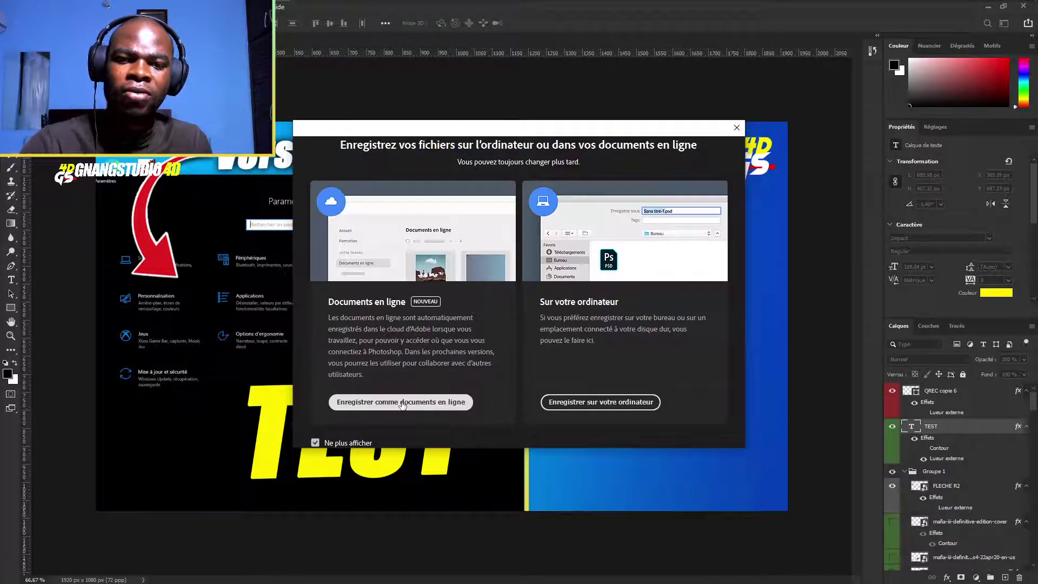
- Save the thumbnail to the computer as JPEG file '3' in the YS folder at quality 11 (Maximum)
click(612, 403)
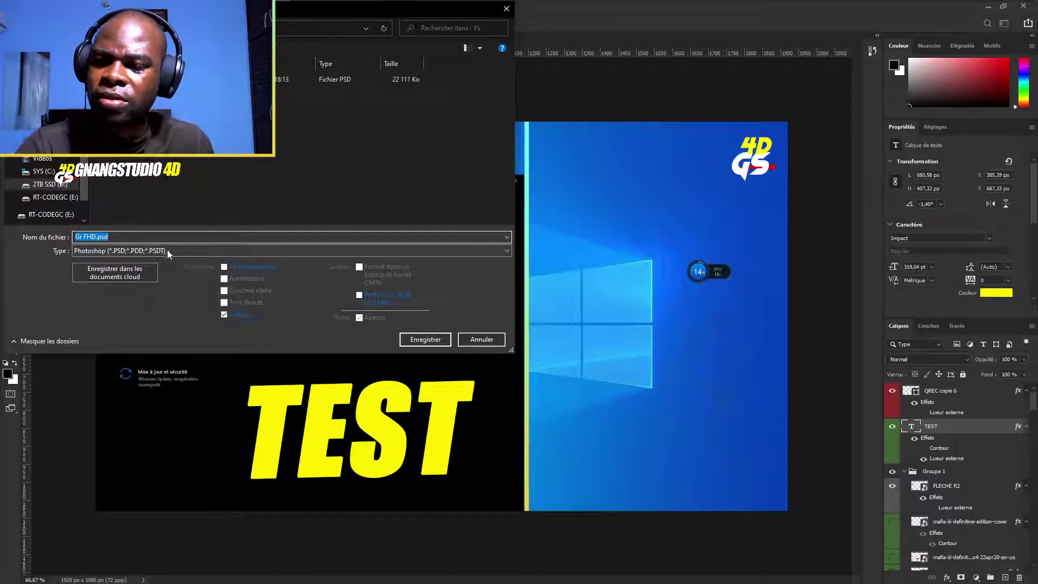
click(162, 251)
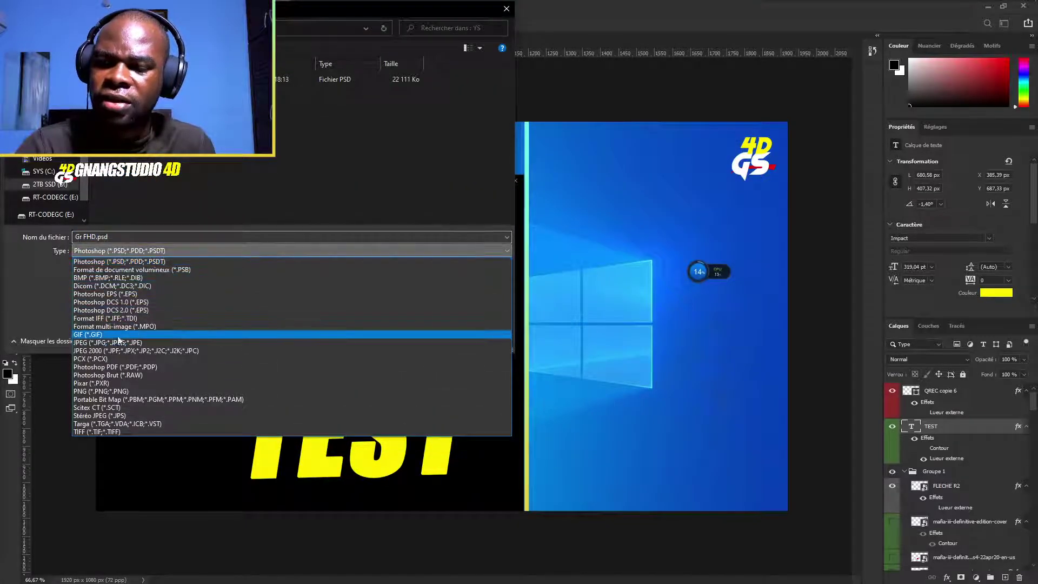
click(106, 343)
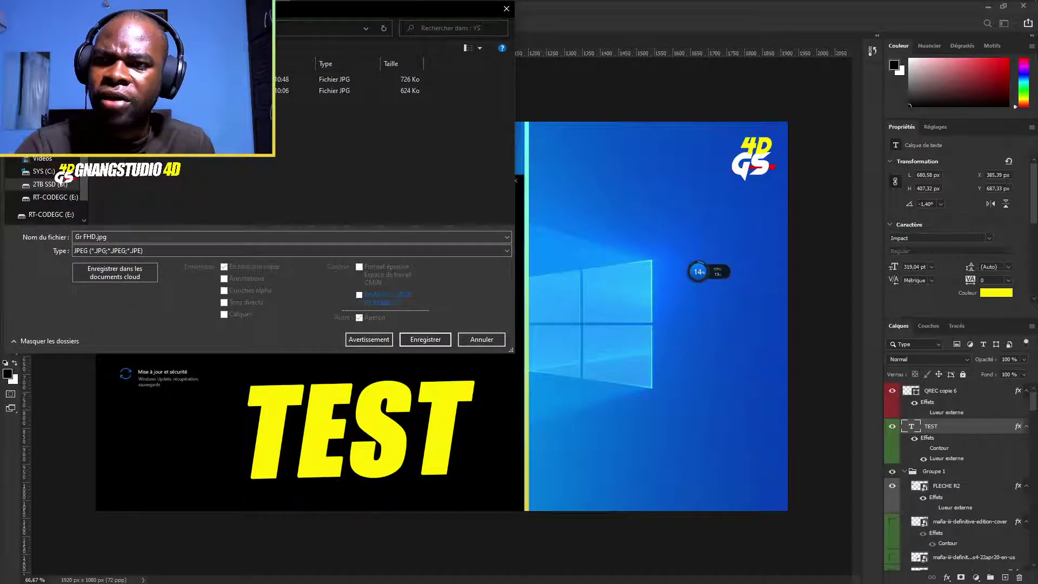
drag(219, 7, 554, 88)
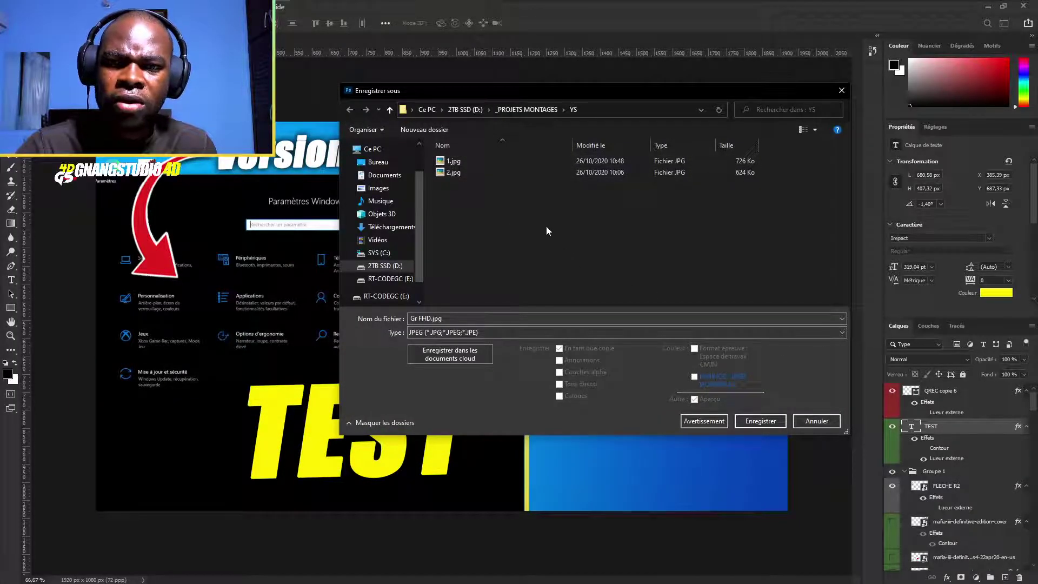
scroll(547, 230, down, 2)
scroll(545, 231, up, 2)
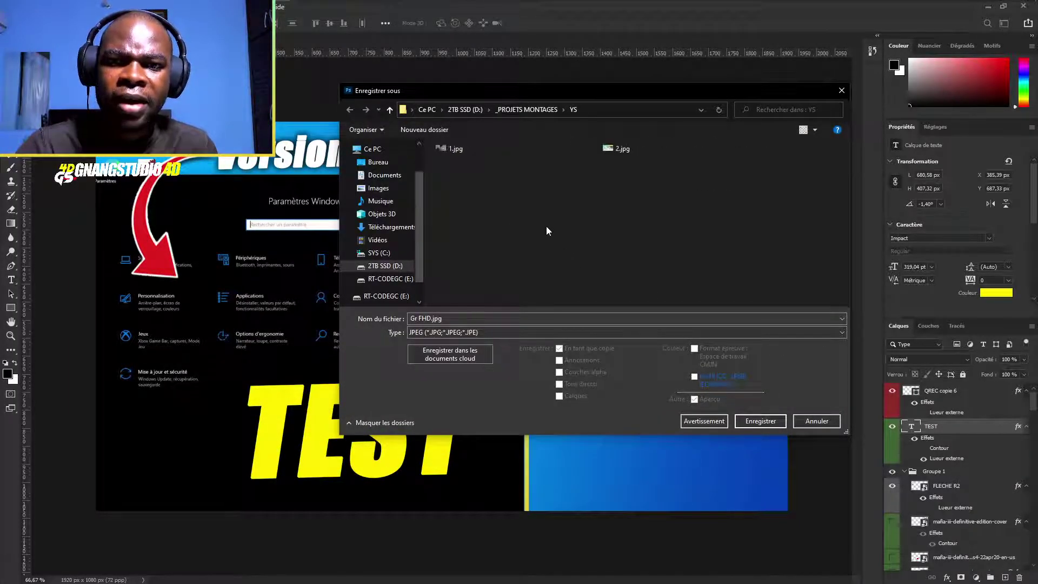
scroll(546, 231, up, 1)
scroll(546, 230, up, 1)
scroll(546, 230, up, 1)
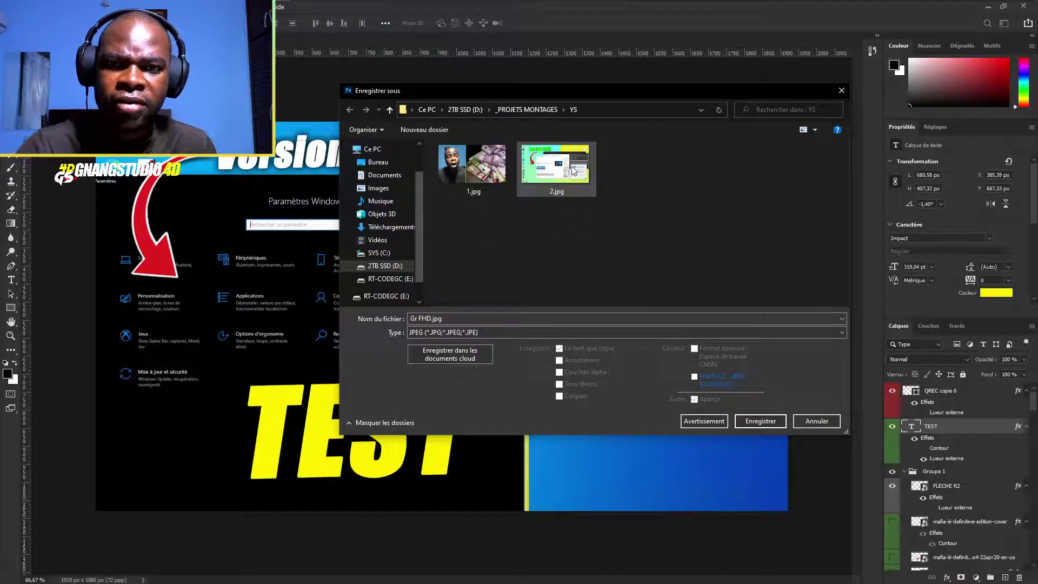
click(561, 318)
text(3)
key(Return)
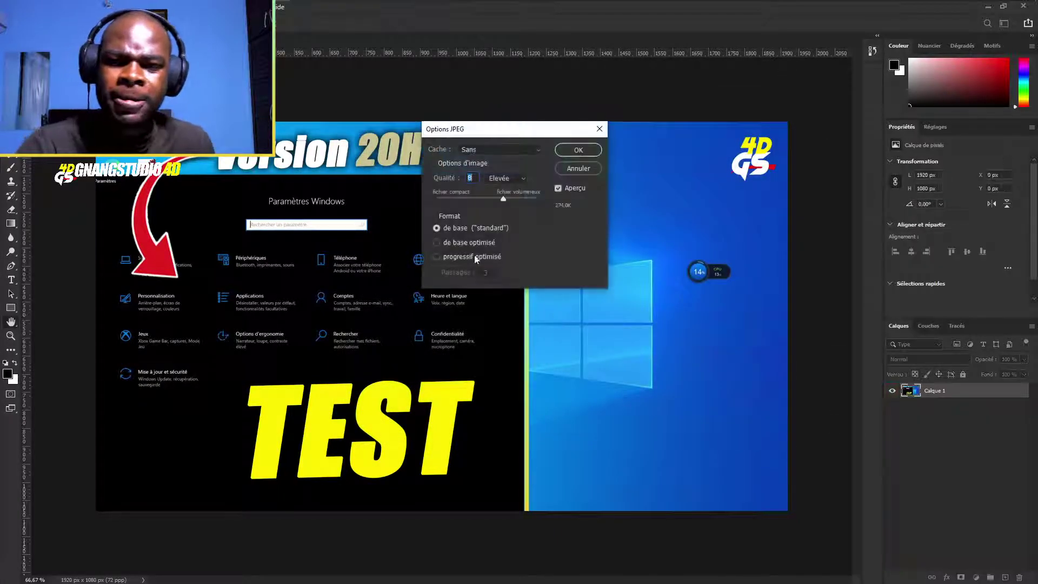
text(11)
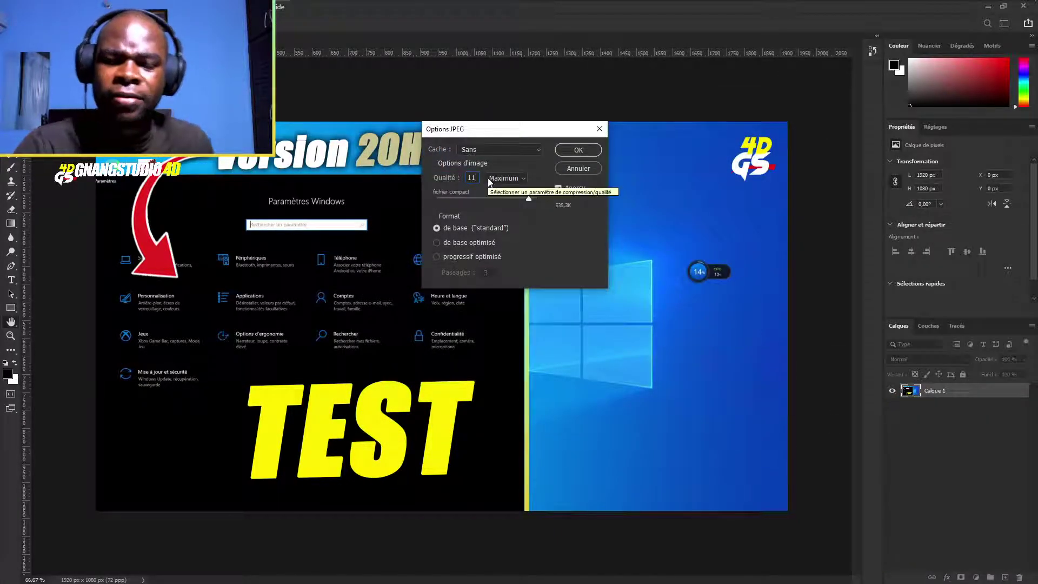
click(581, 151)
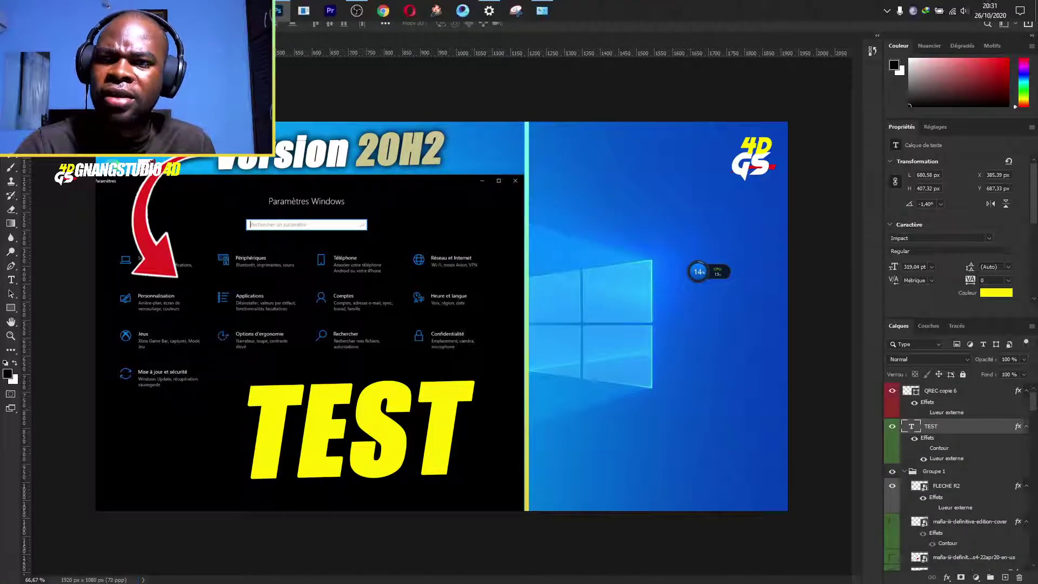
key(alt+Tab)
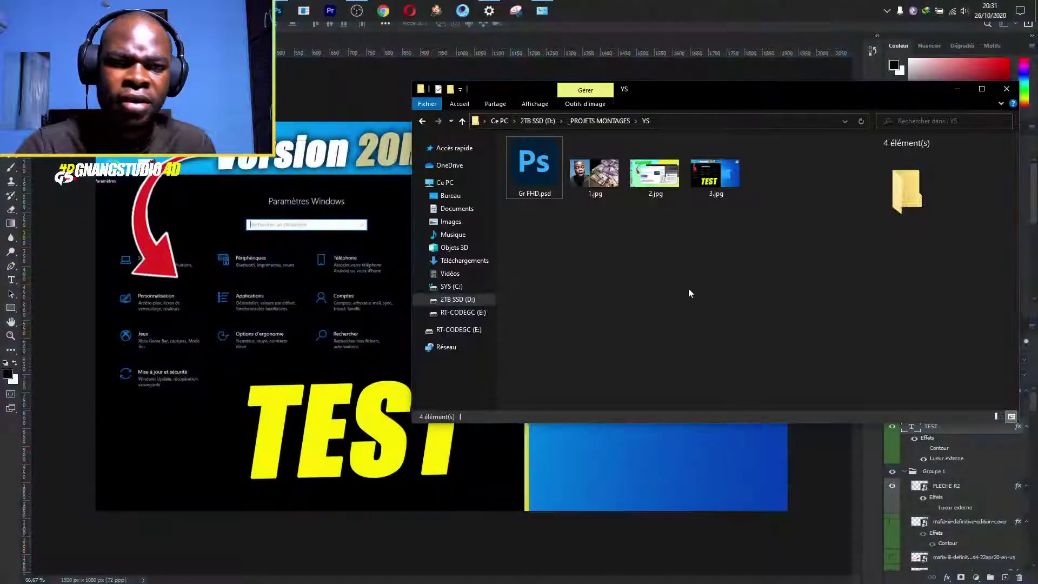
double_click(717, 170)
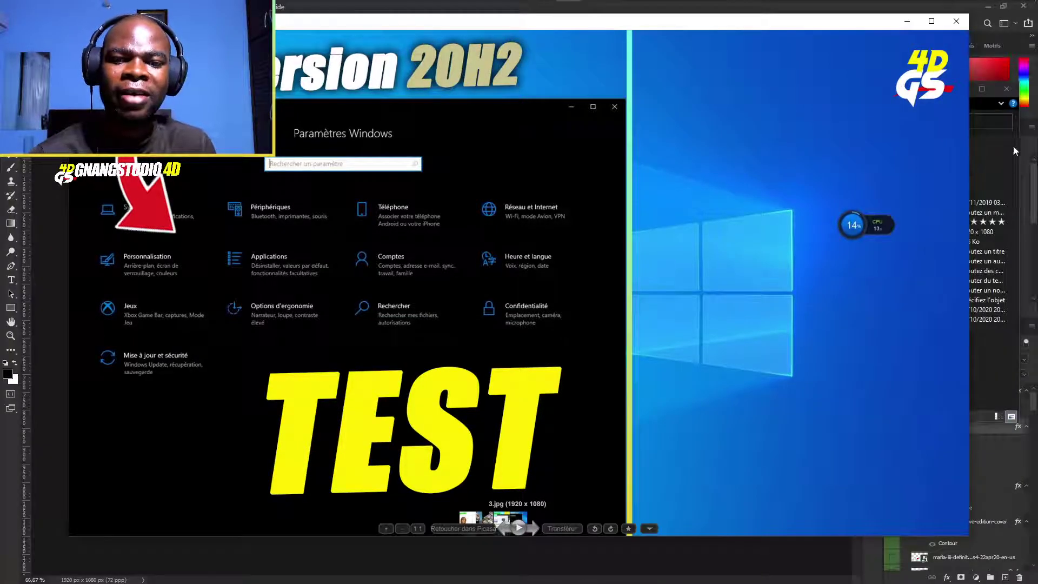
mouse_move(802, 5)
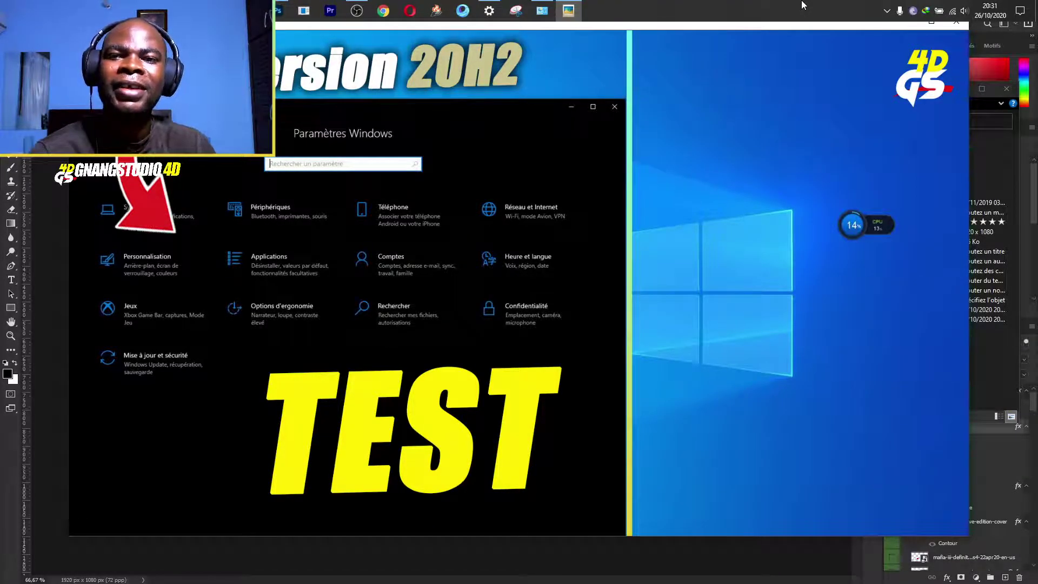
click(958, 22)
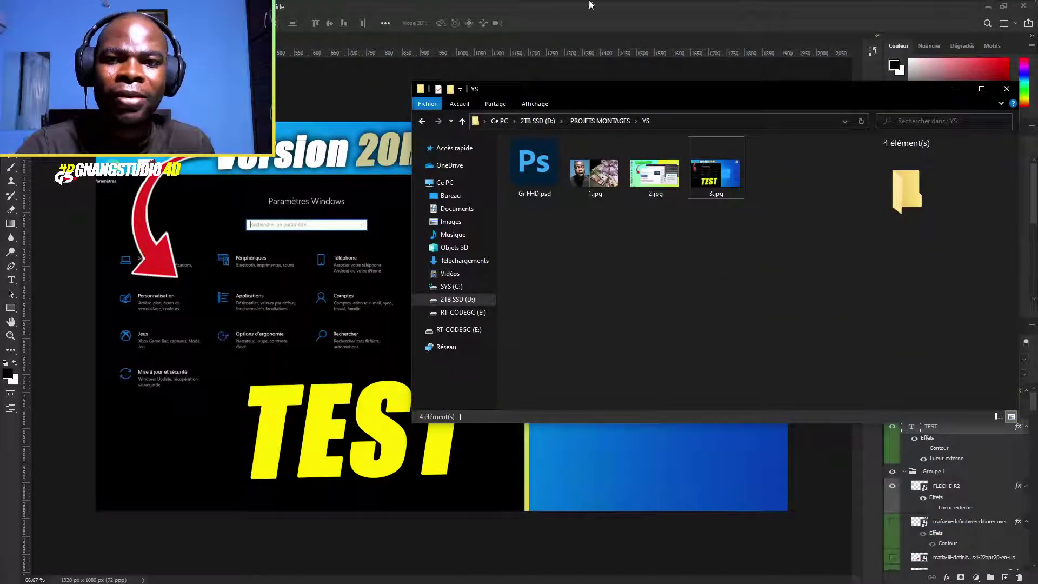
click(321, 79)
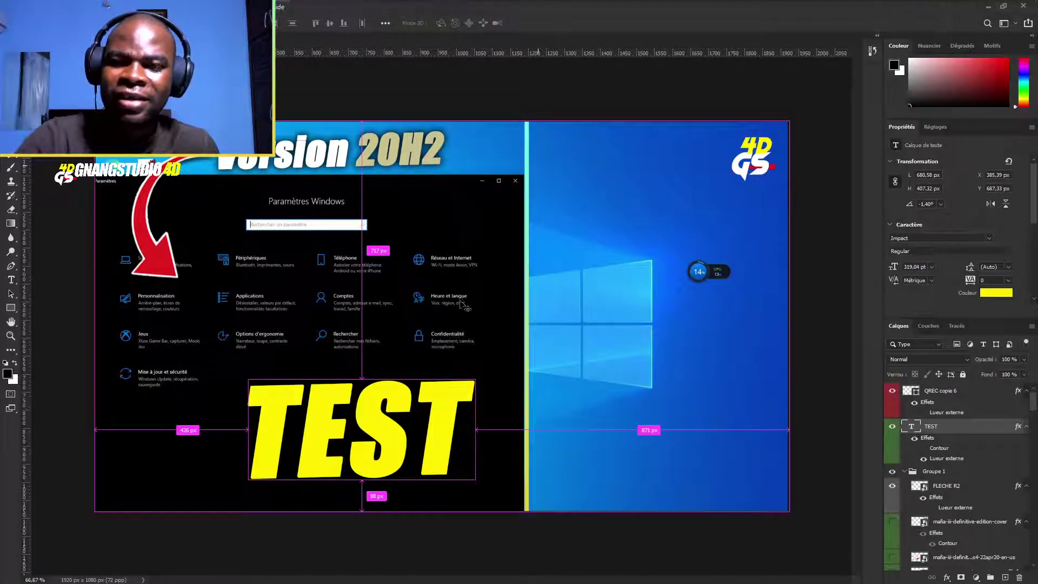
- Save the Photoshop project with Ctrl+S, hide Photoshop and bring up the Start menu
key(ctrl+s)
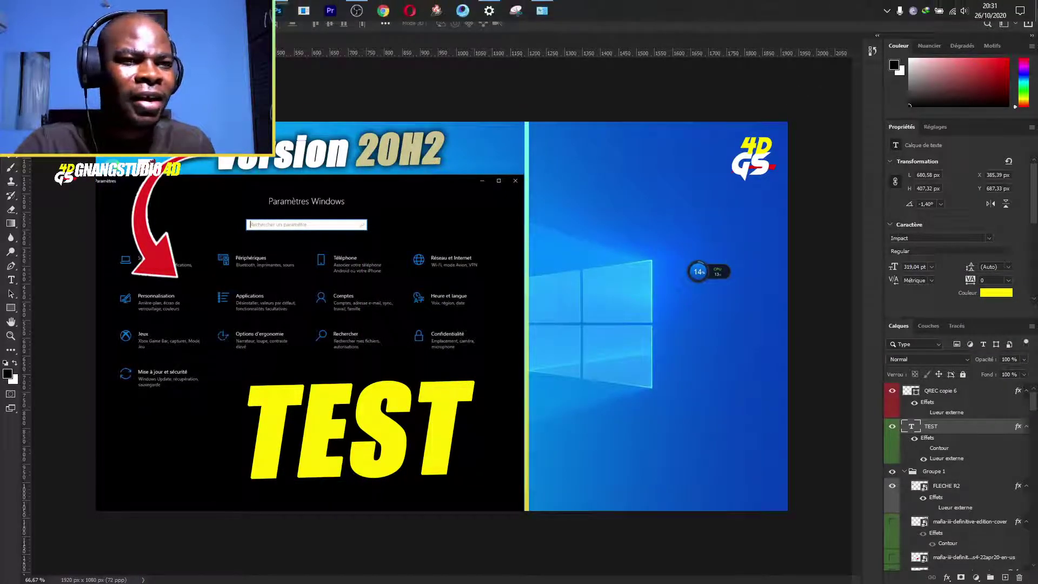
key(super+d)
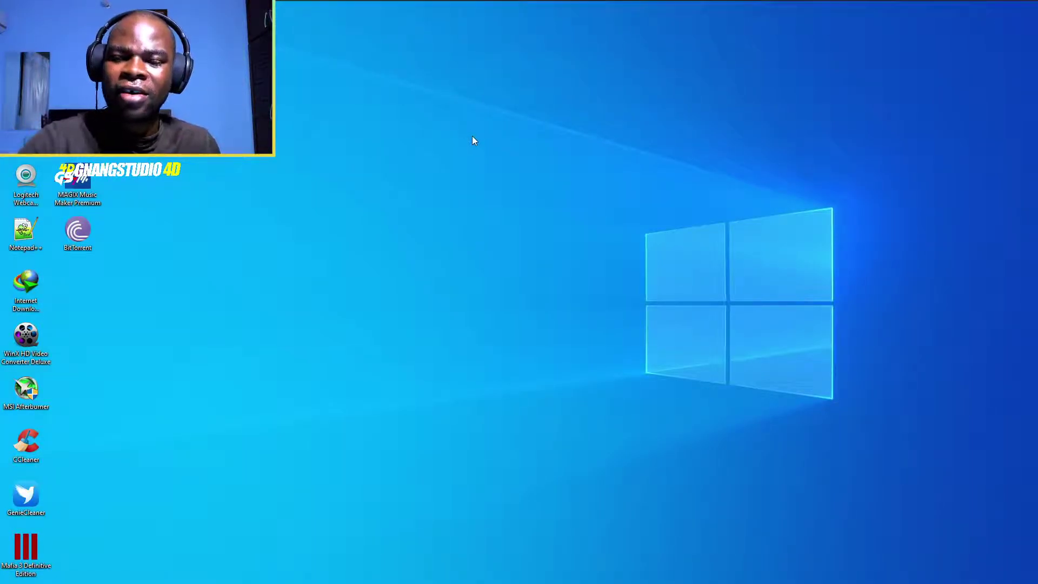
key(super)
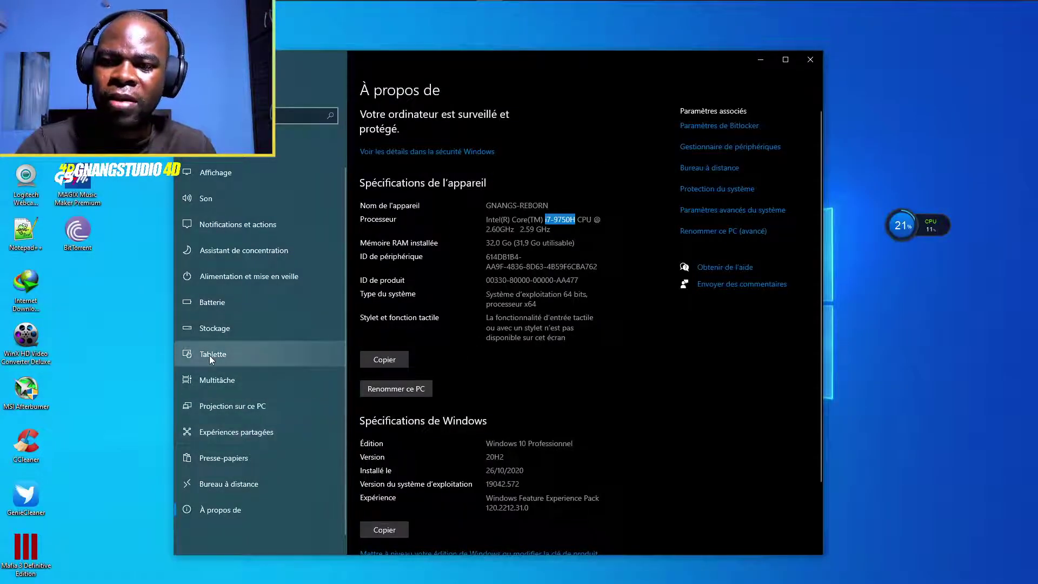
- View the Tablet page under System settings, then return to the Paramètres Windows home
click(209, 355)
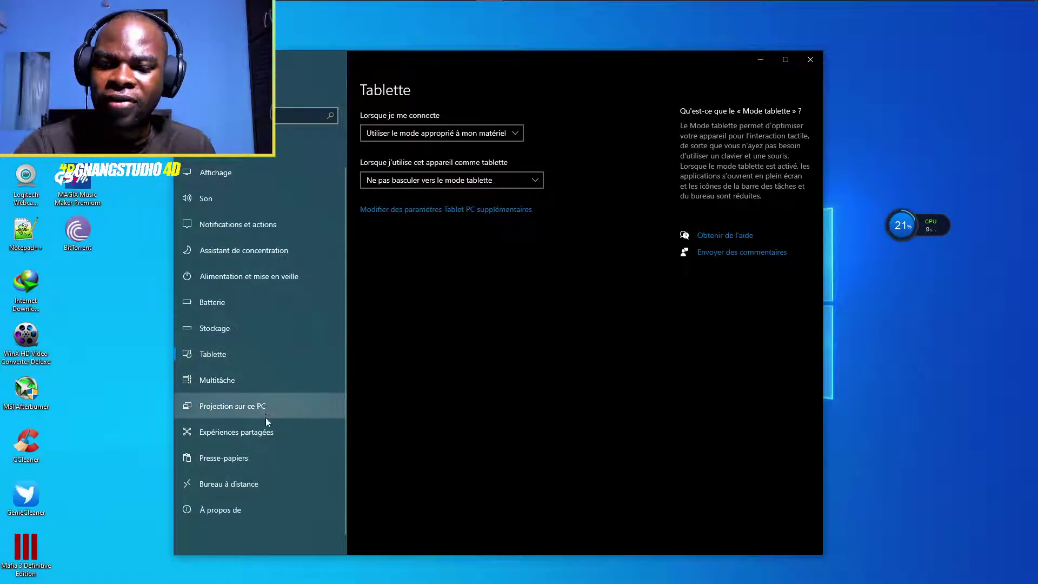
scroll(265, 417, down, 1)
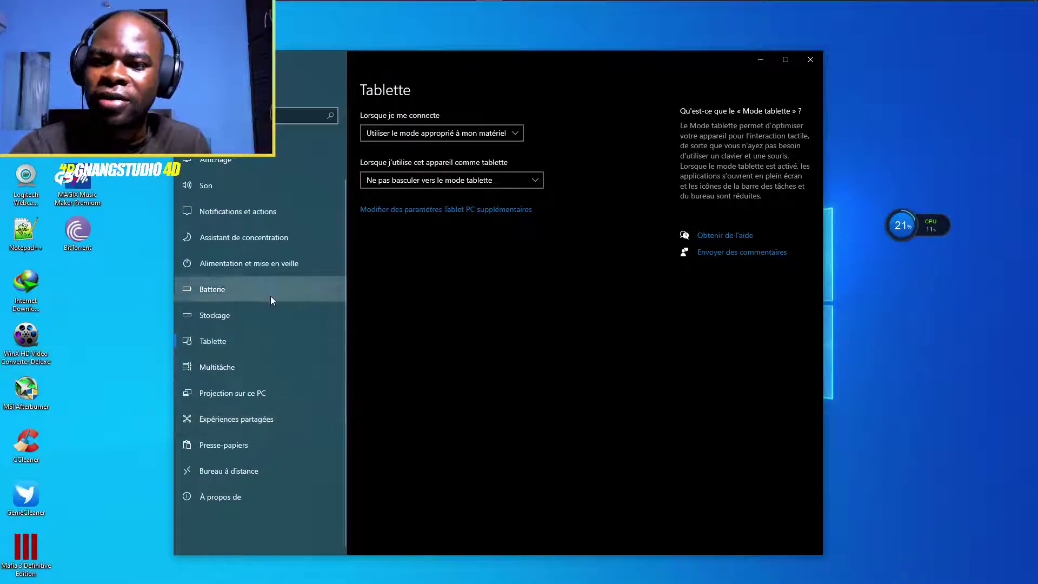
scroll(268, 299, up, 1)
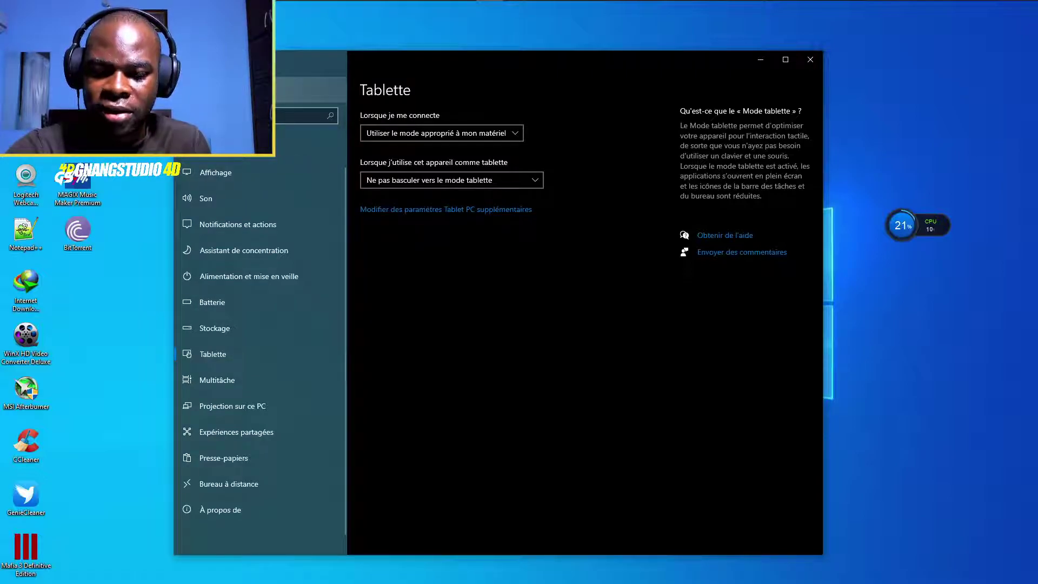
click(228, 89)
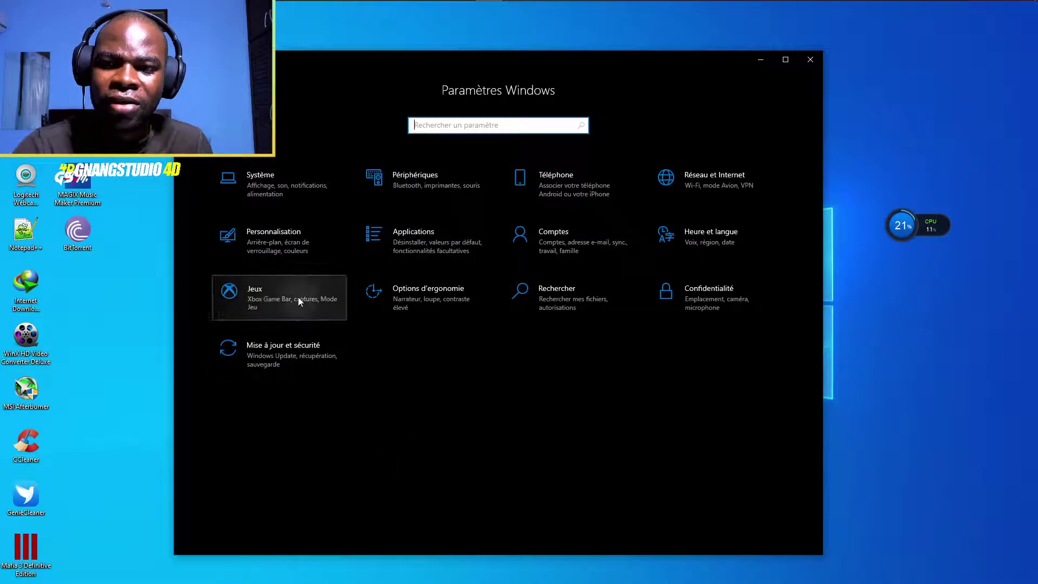
- Open the Jeux settings on the Xbox Game Bar page and dismiss the 'Configuration d'un appareil' notification
click(298, 300)
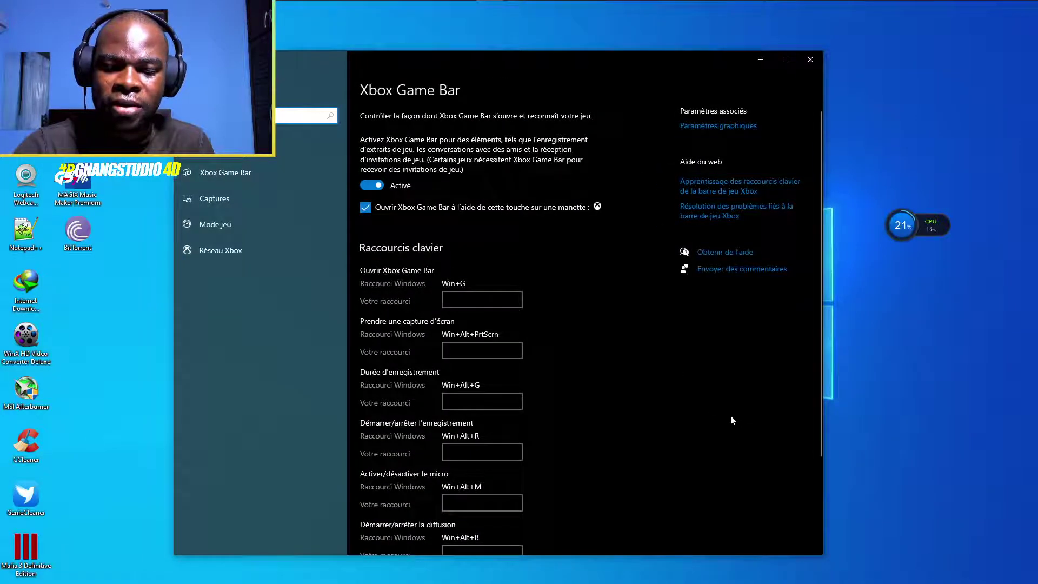
scroll(731, 419, down, 3)
scroll(723, 395, up, 3)
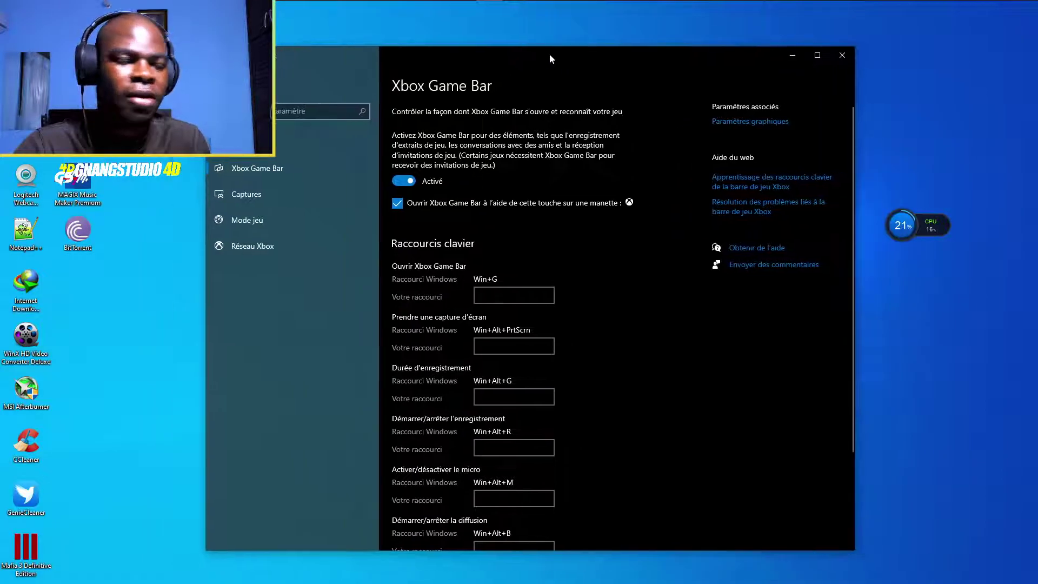
drag(517, 63, 543, 59)
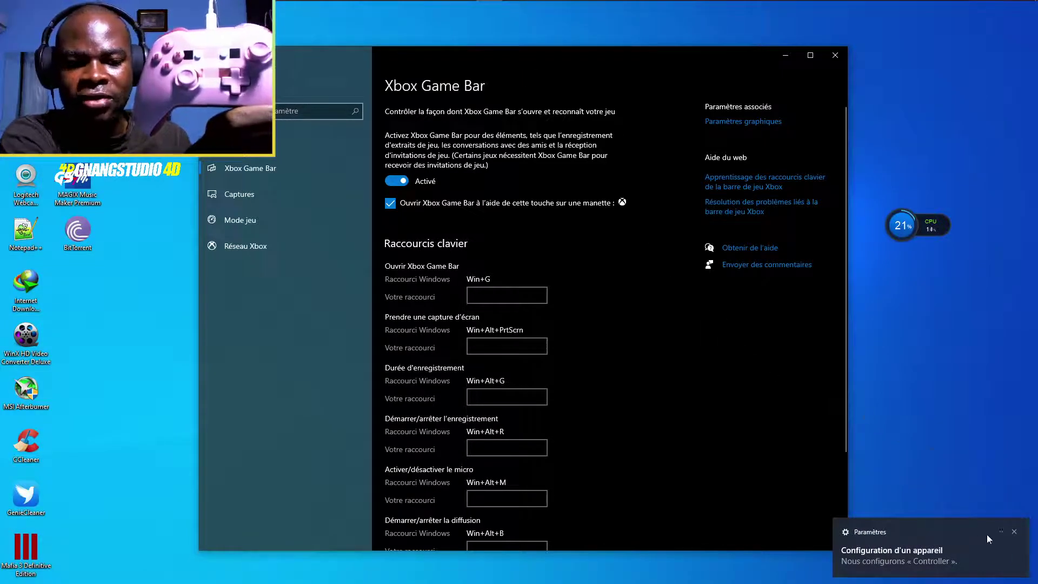
click(1017, 535)
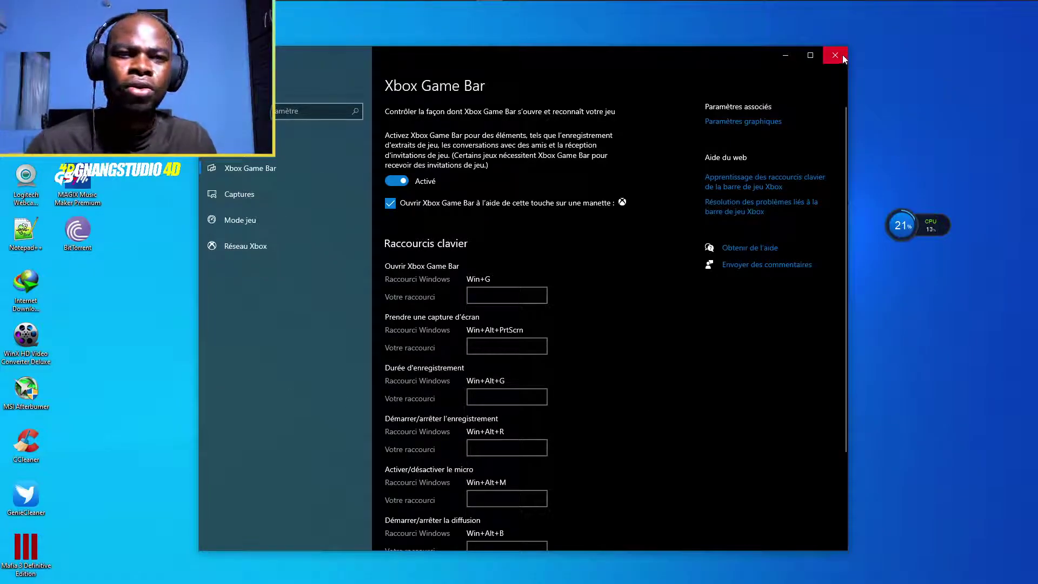
mouse_move(520, 10)
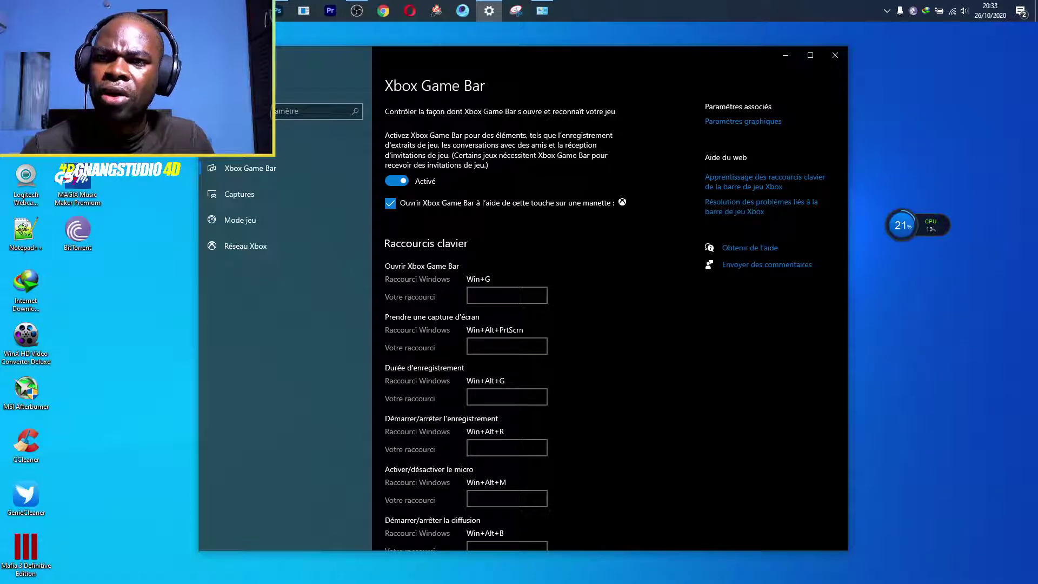
- Launch Microsoft Store from the Start menu and reposition its window
click(16, 10)
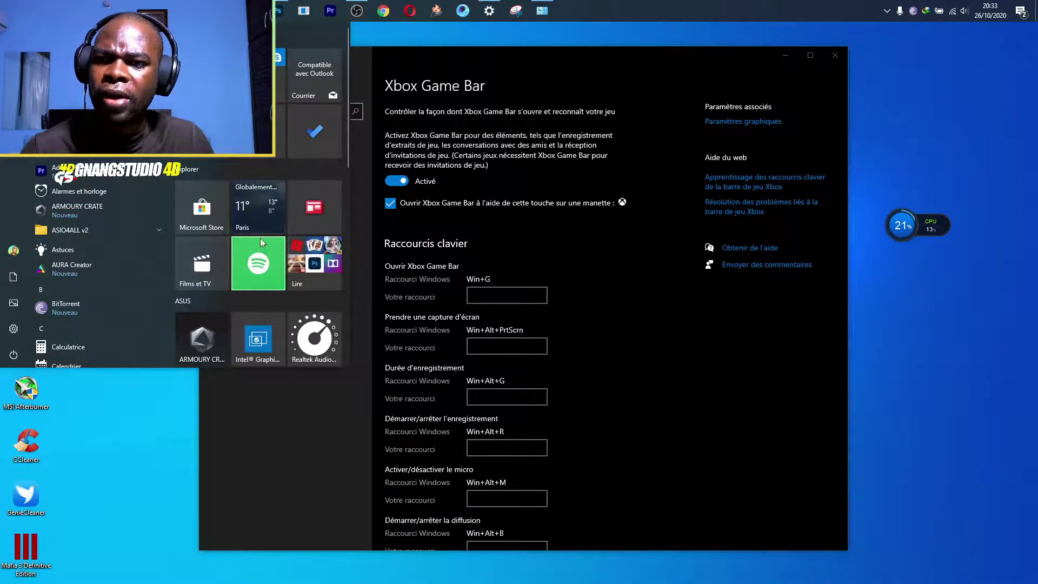
click(203, 213)
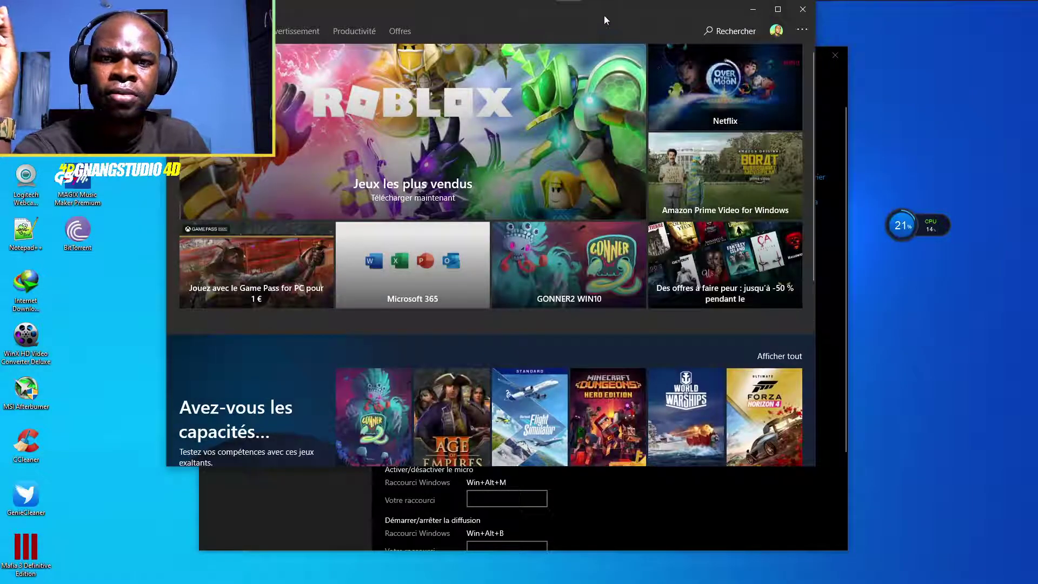
drag(604, 16, 582, 84)
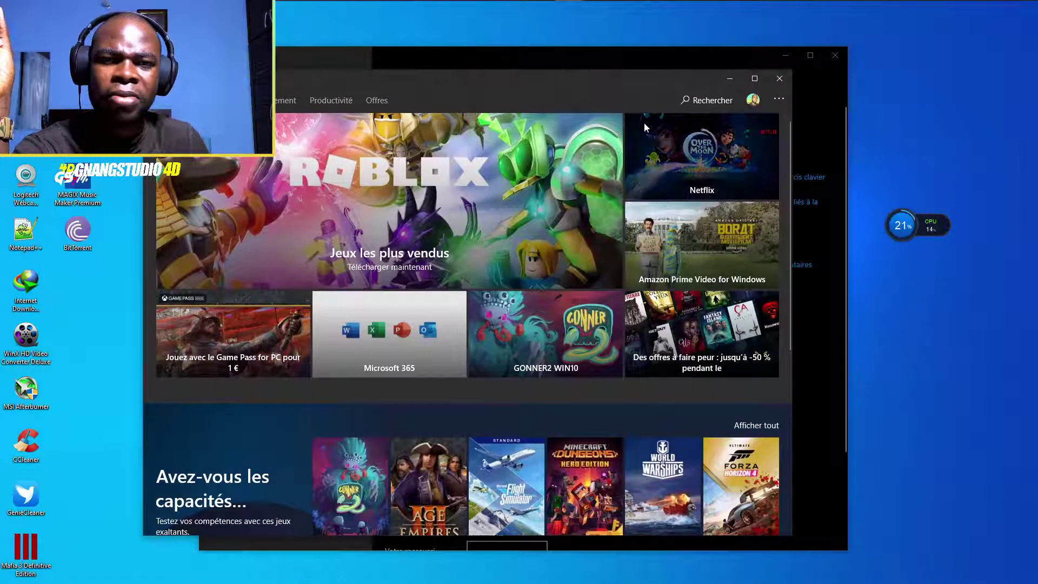
- From Téléchargements et mises à jour, open the Xbox Game Bar store page
click(779, 99)
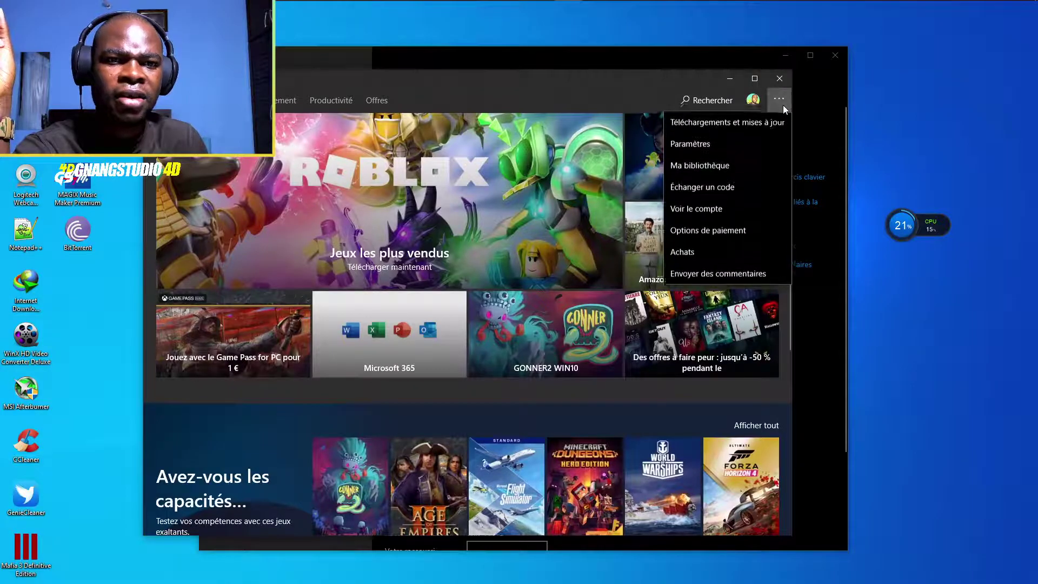
click(750, 127)
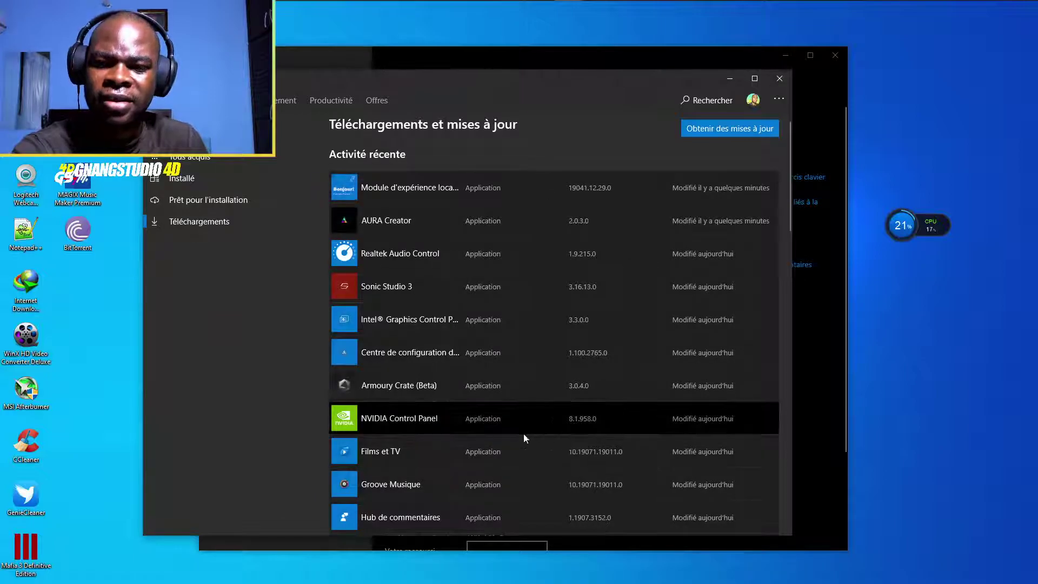
scroll(533, 370, down, 2)
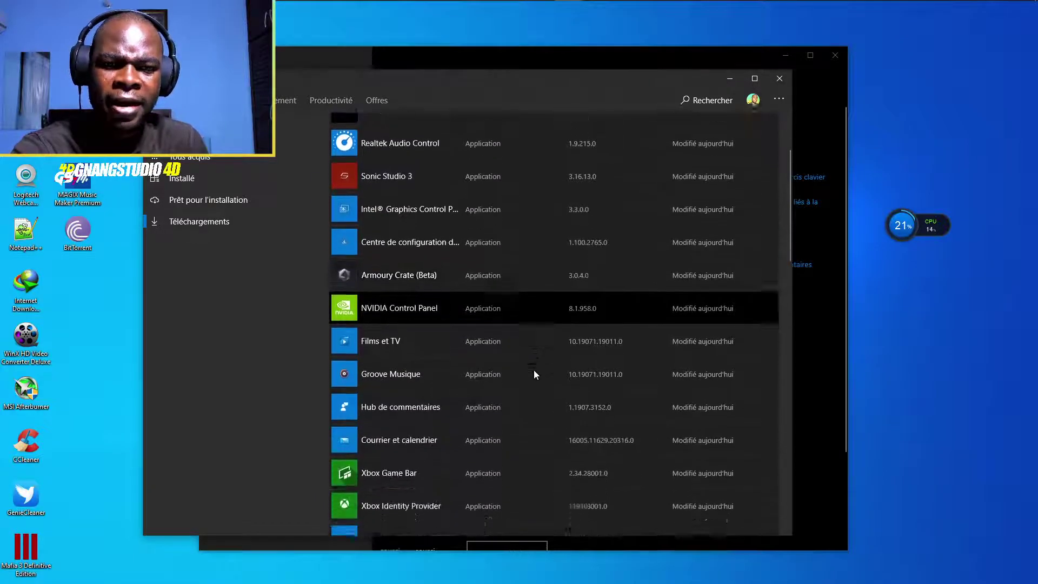
scroll(534, 370, up, 2)
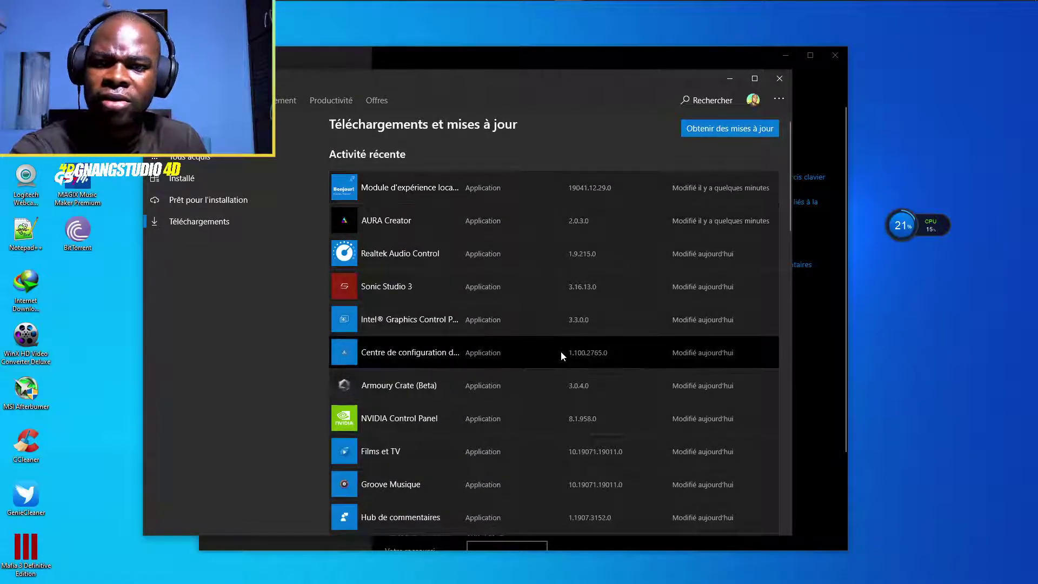
scroll(561, 357, down, 2)
scroll(561, 354, down, 2)
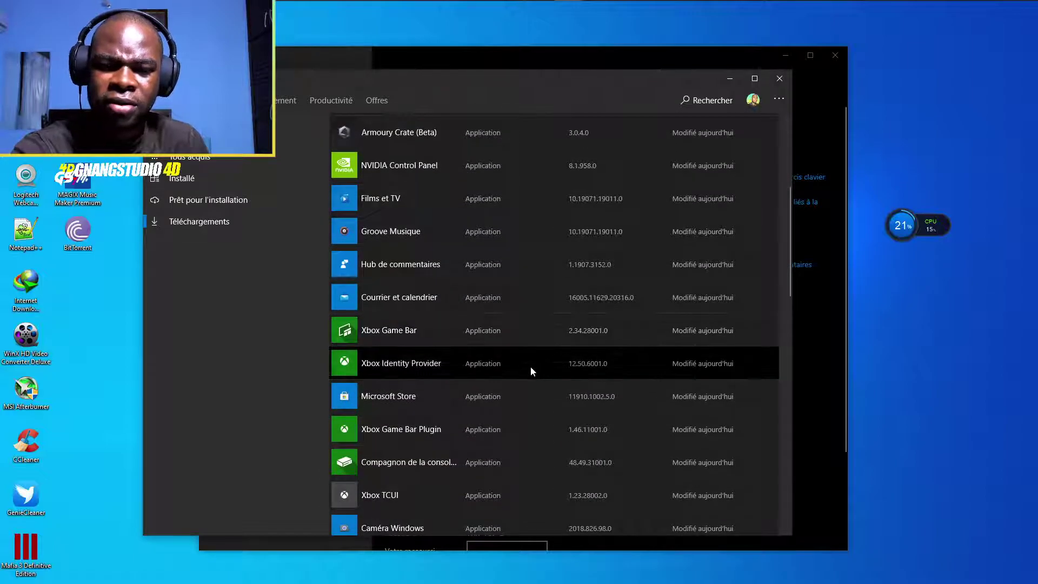
click(418, 330)
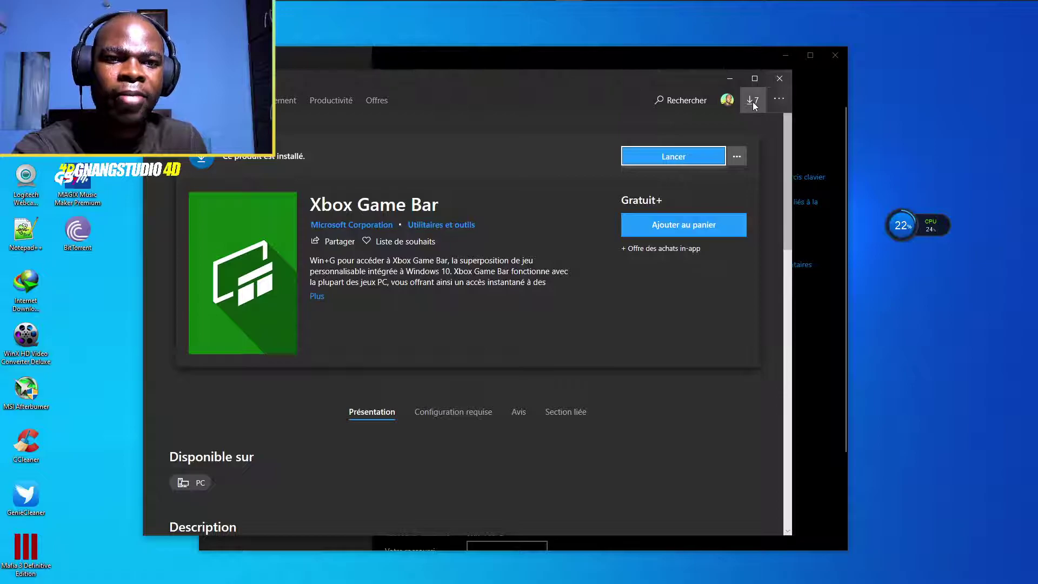
- Start updates for Xbox Game Bar Plugin, Compagnon de la console Xbox and Xbox Identity Provider
click(753, 101)
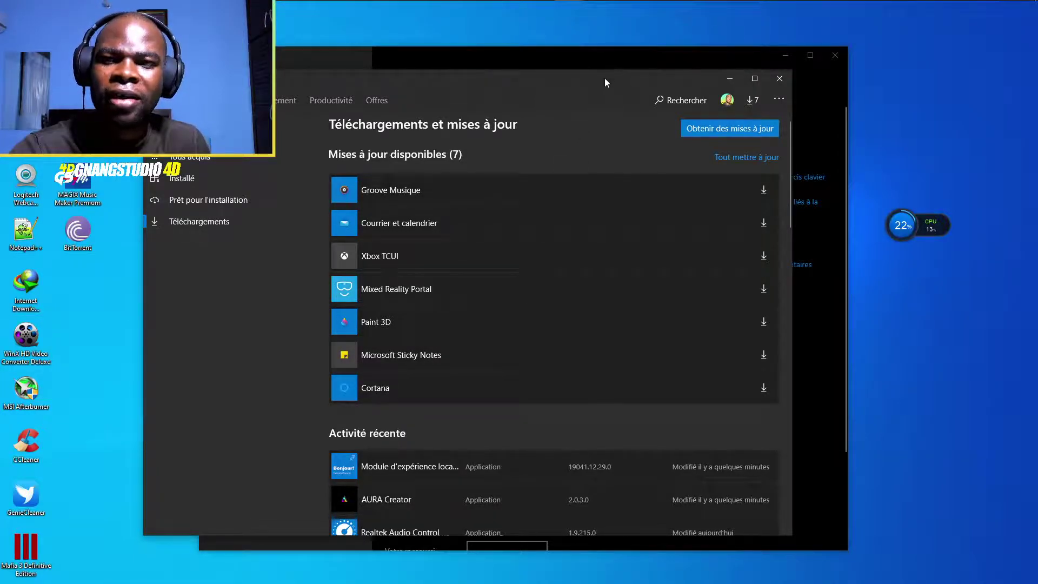
drag(603, 73, 579, 85)
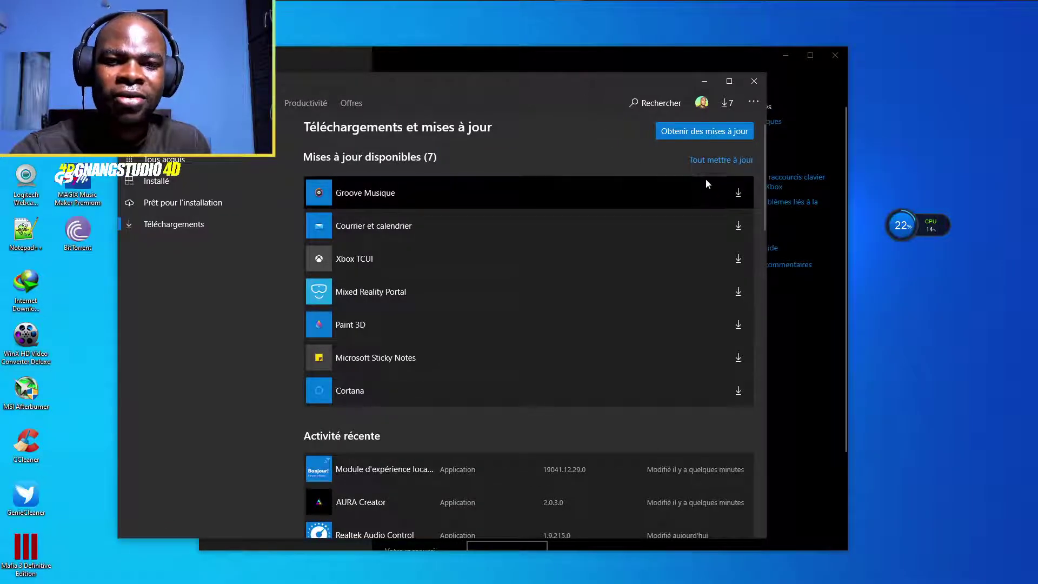
scroll(555, 365, down, 2)
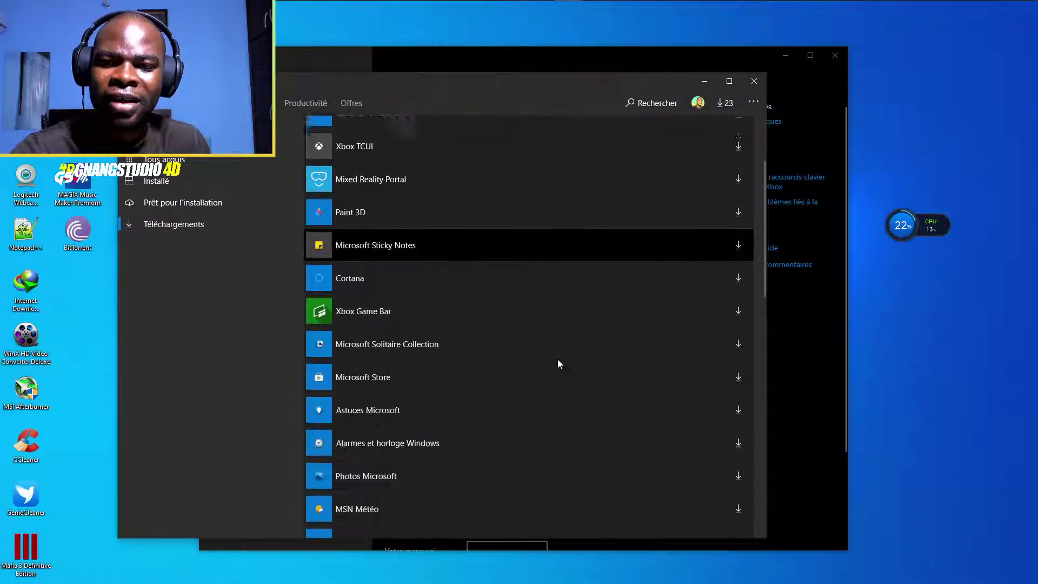
scroll(557, 358, down, 2)
scroll(558, 360, down, 1)
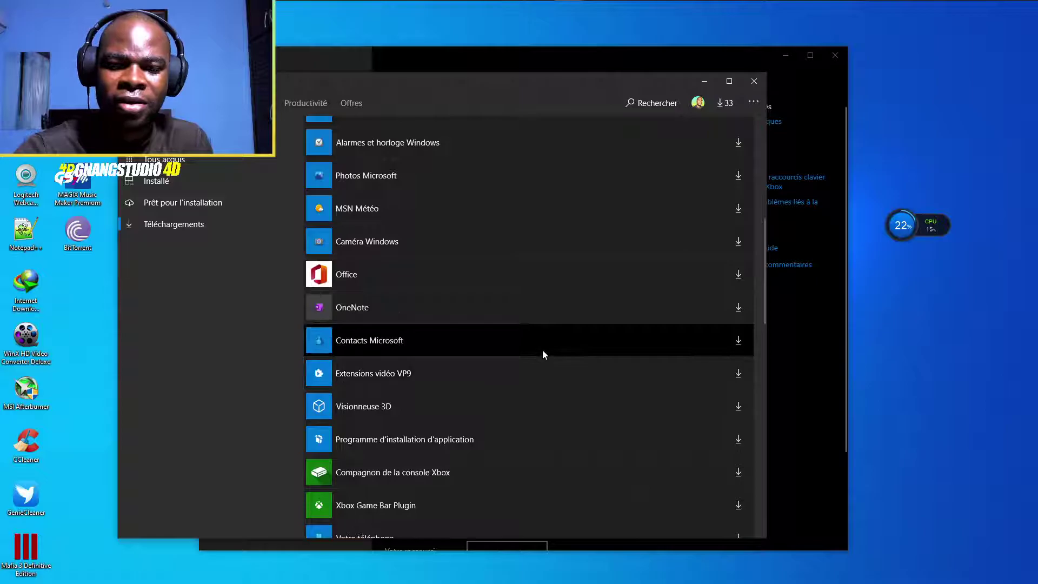
scroll(542, 349, down, 2)
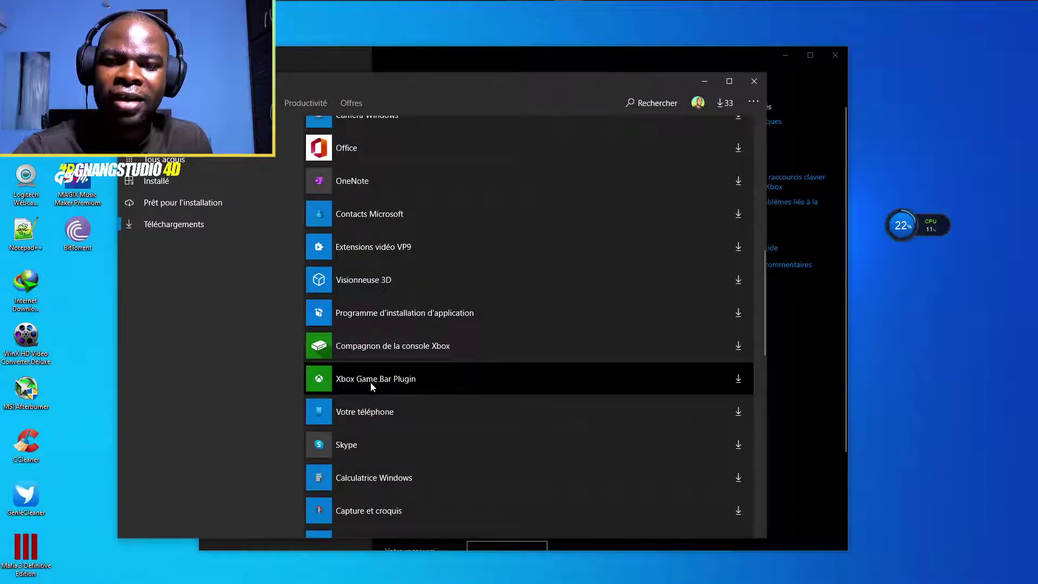
click(739, 382)
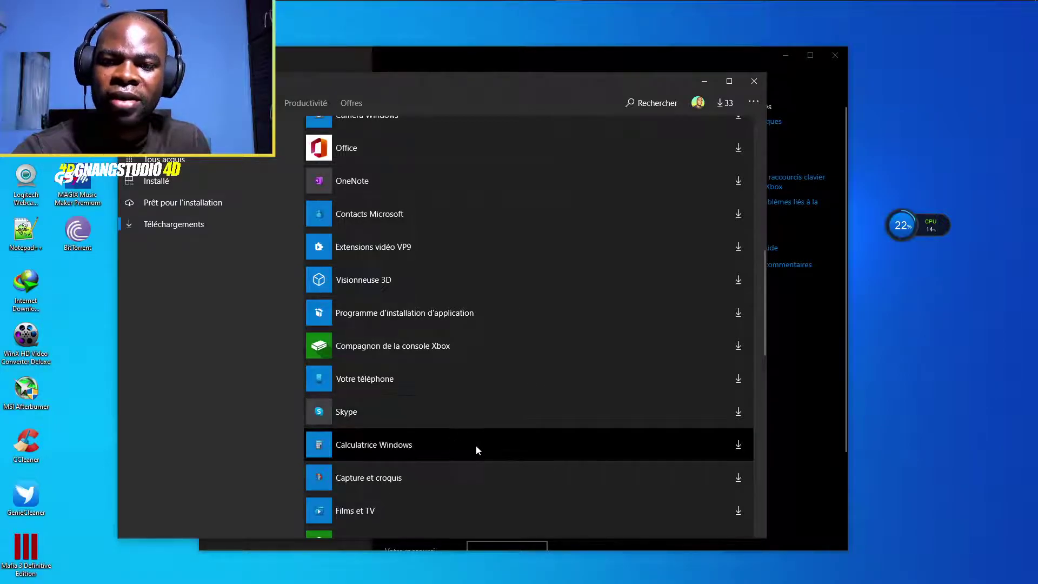
click(739, 348)
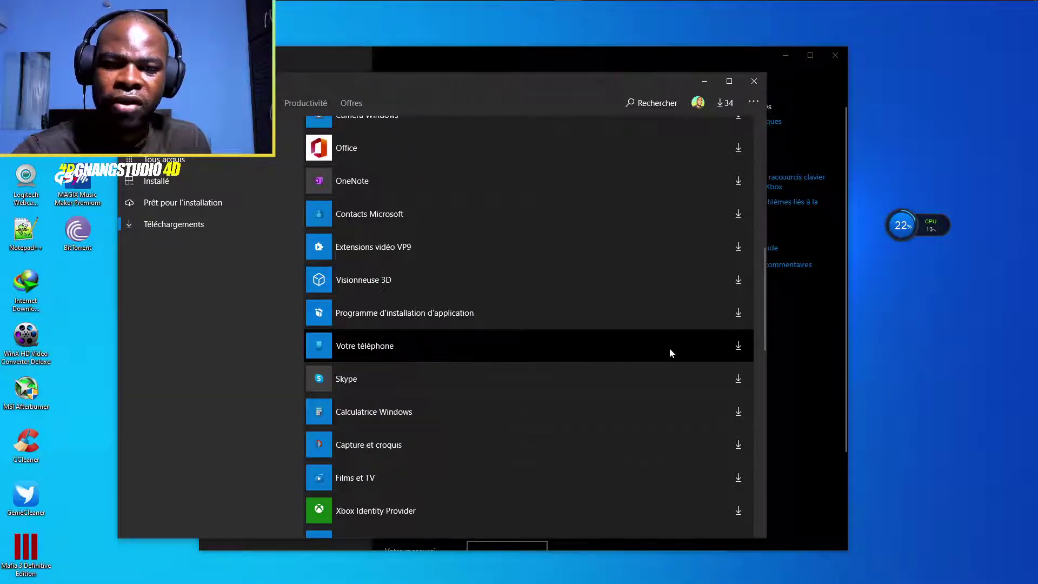
scroll(475, 343, down, 2)
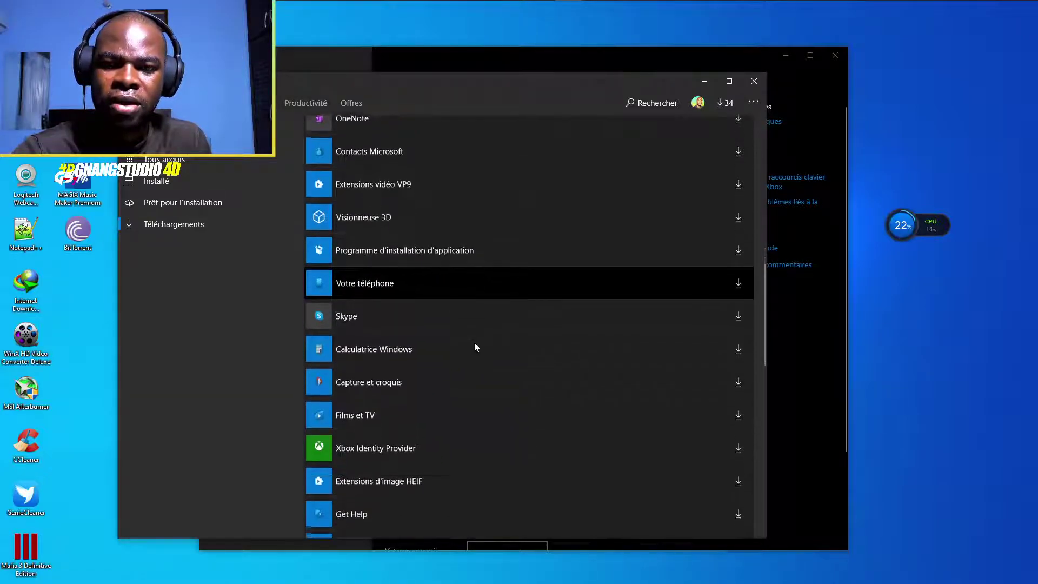
scroll(475, 343, down, 2)
scroll(474, 343, down, 2)
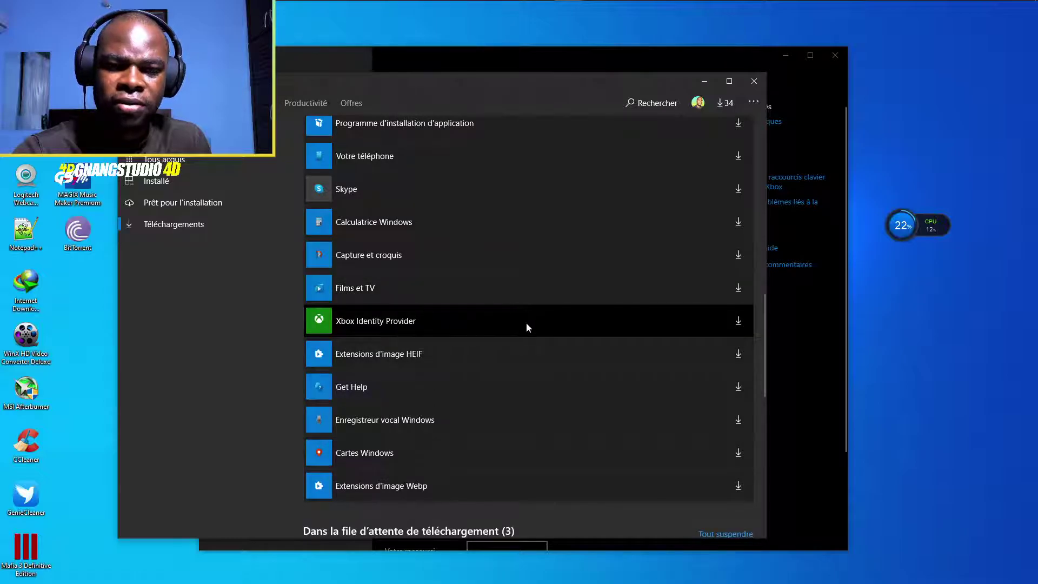
click(738, 323)
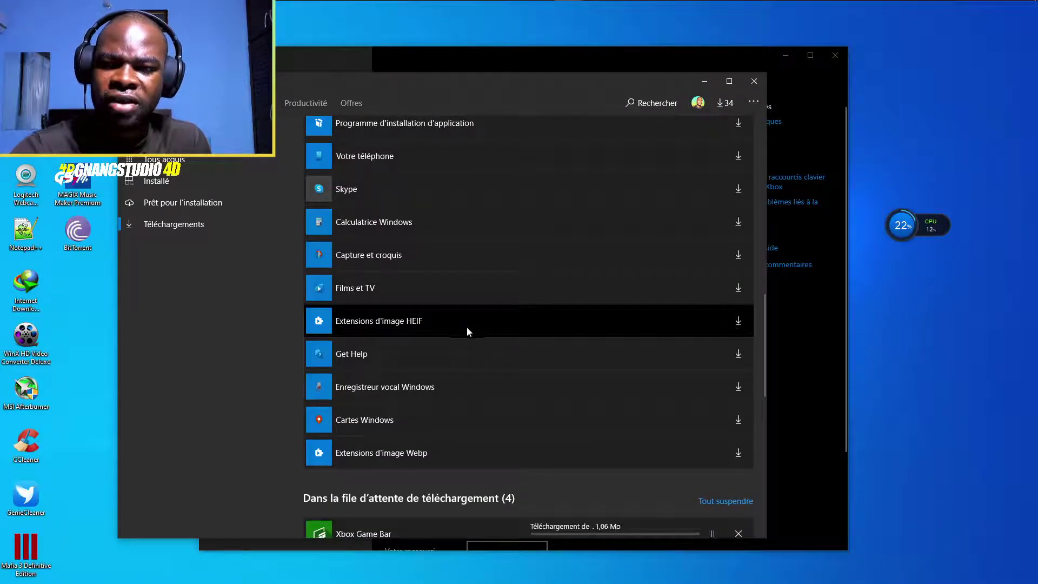
scroll(502, 351, down, 3)
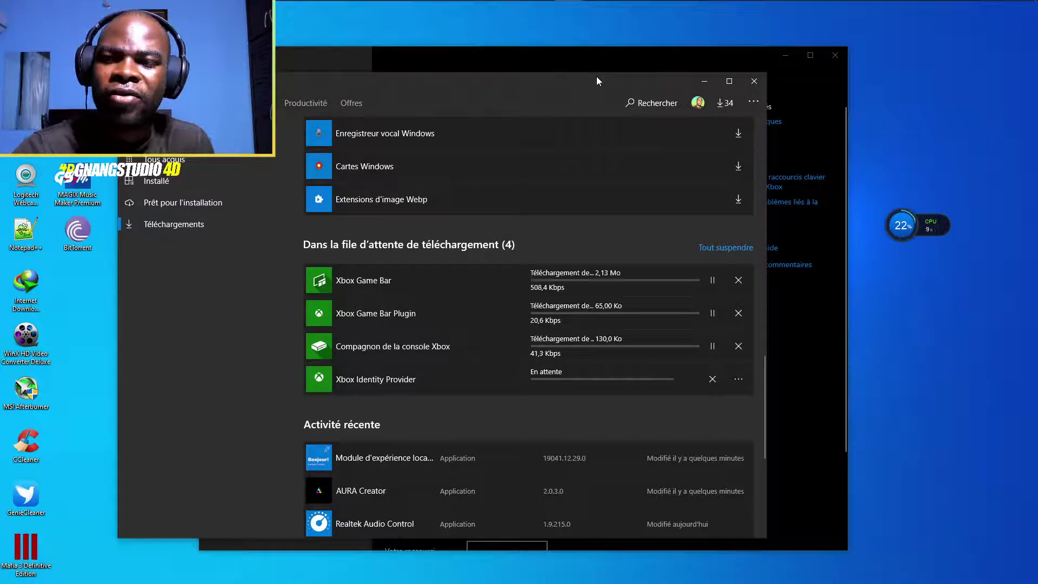
- Bring up the Start menu and briefly show, then hide, the hidden tray icons
key(super)
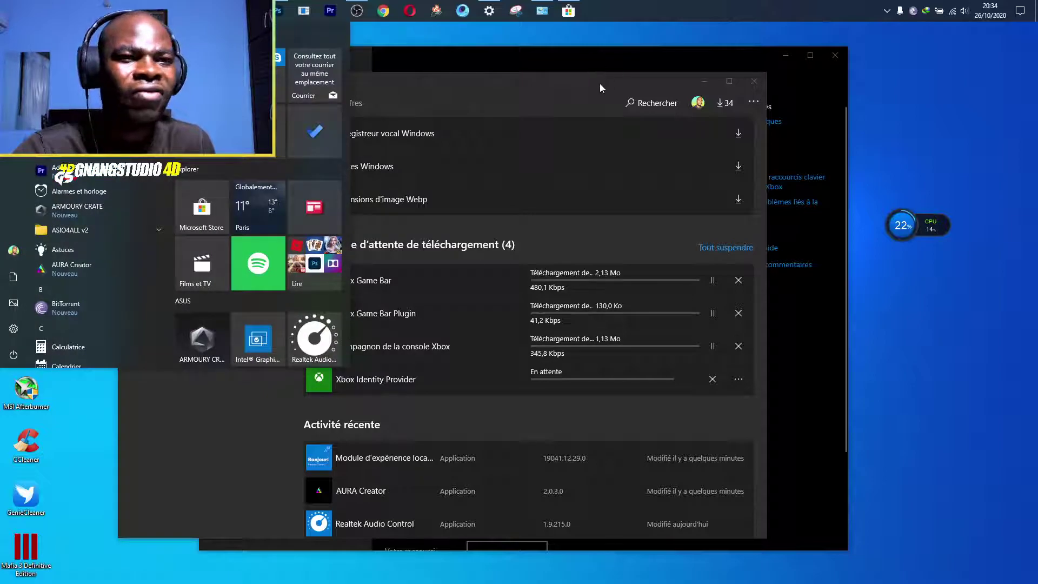
click(887, 11)
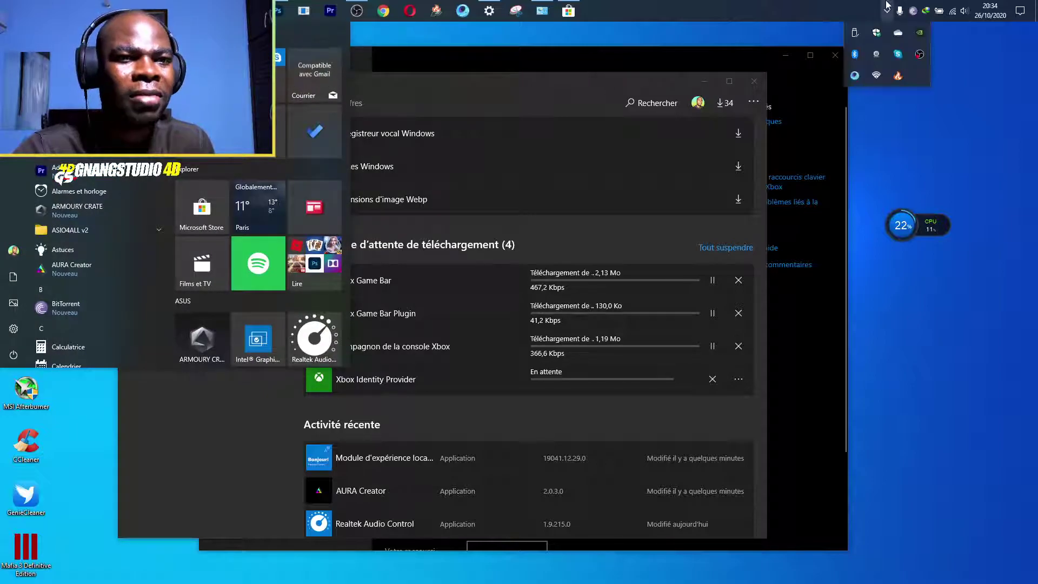
click(760, 51)
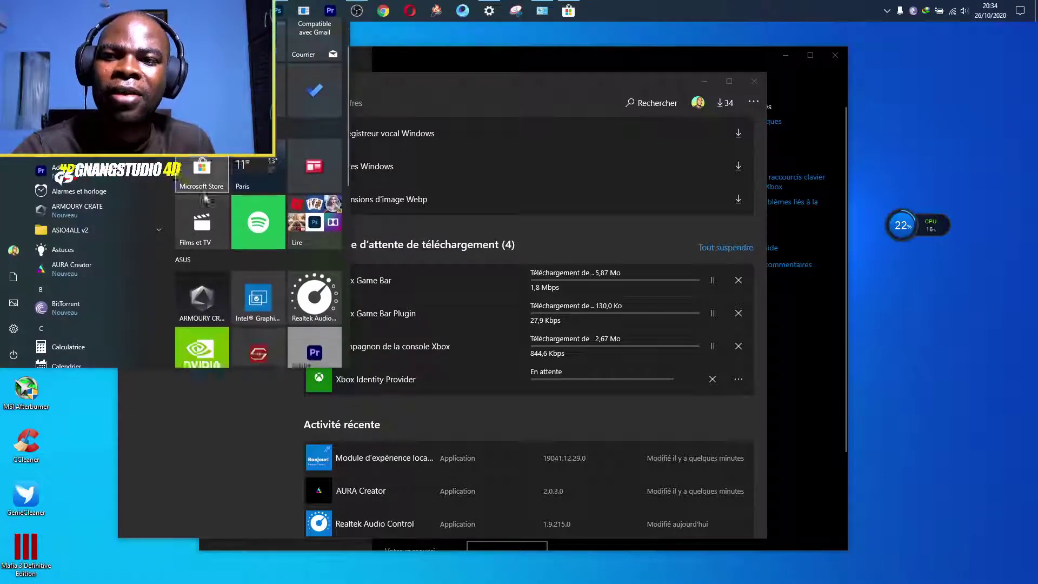
scroll(258, 262, down, 3)
scroll(211, 244, down, 3)
scroll(206, 229, up, 1)
scroll(210, 230, up, 1)
scroll(212, 230, down, 2)
scroll(222, 230, up, 3)
scroll(222, 230, up, 3)
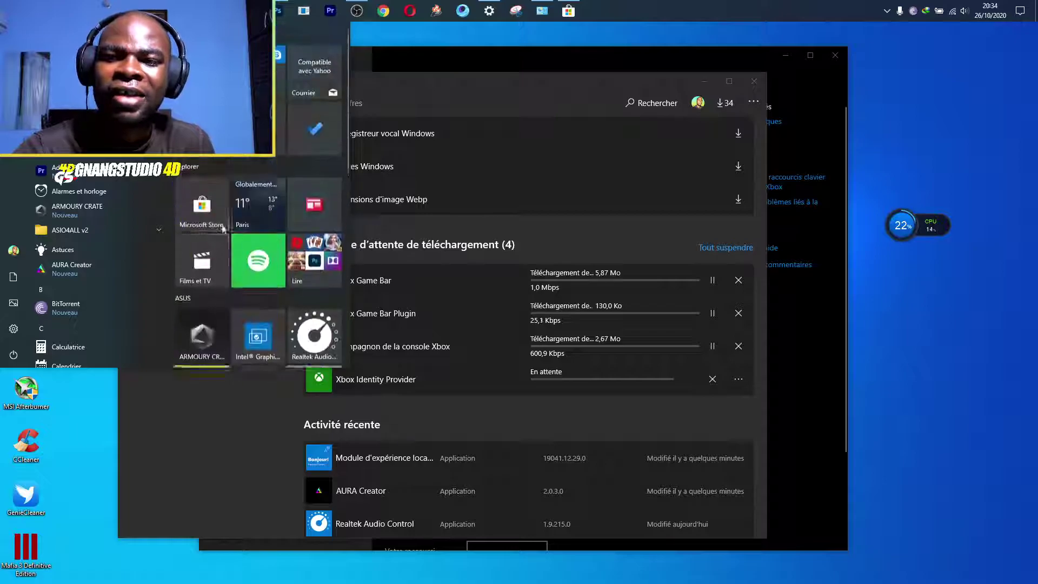
- Dismiss Start and close the Microsoft Store and Xbox Game Bar settings windows
click(638, 220)
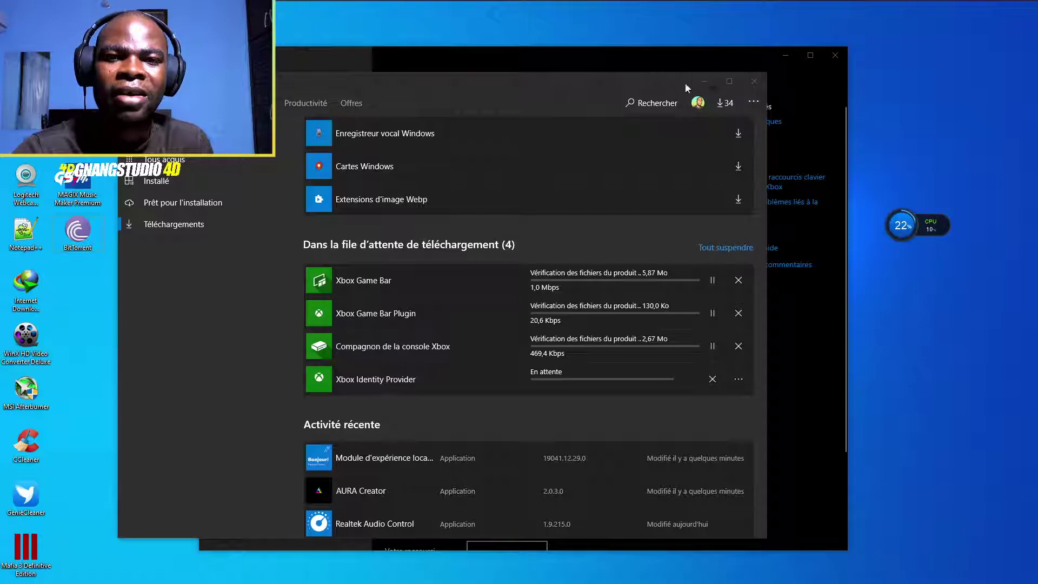
click(702, 80)
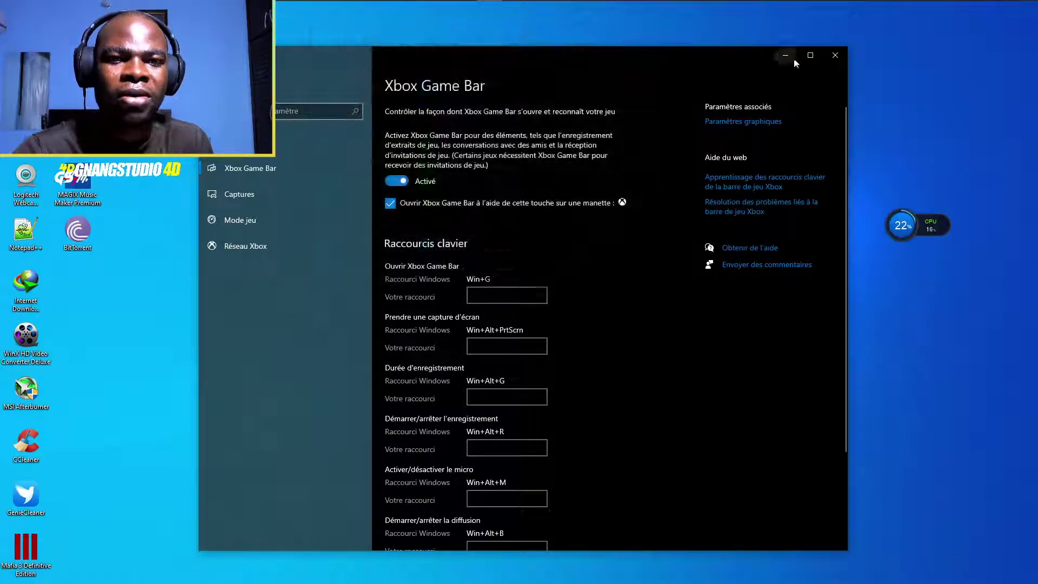
click(835, 54)
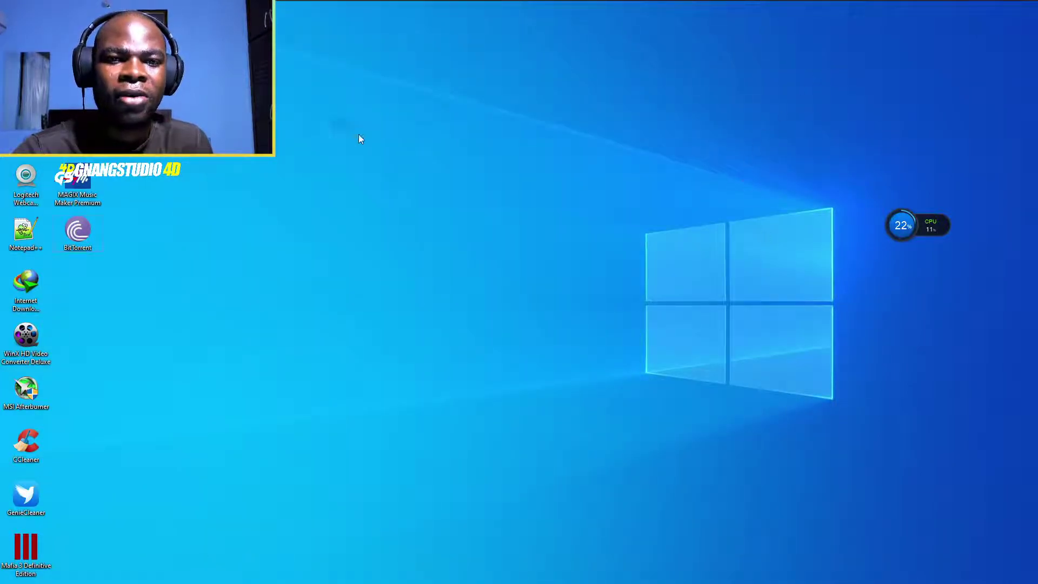